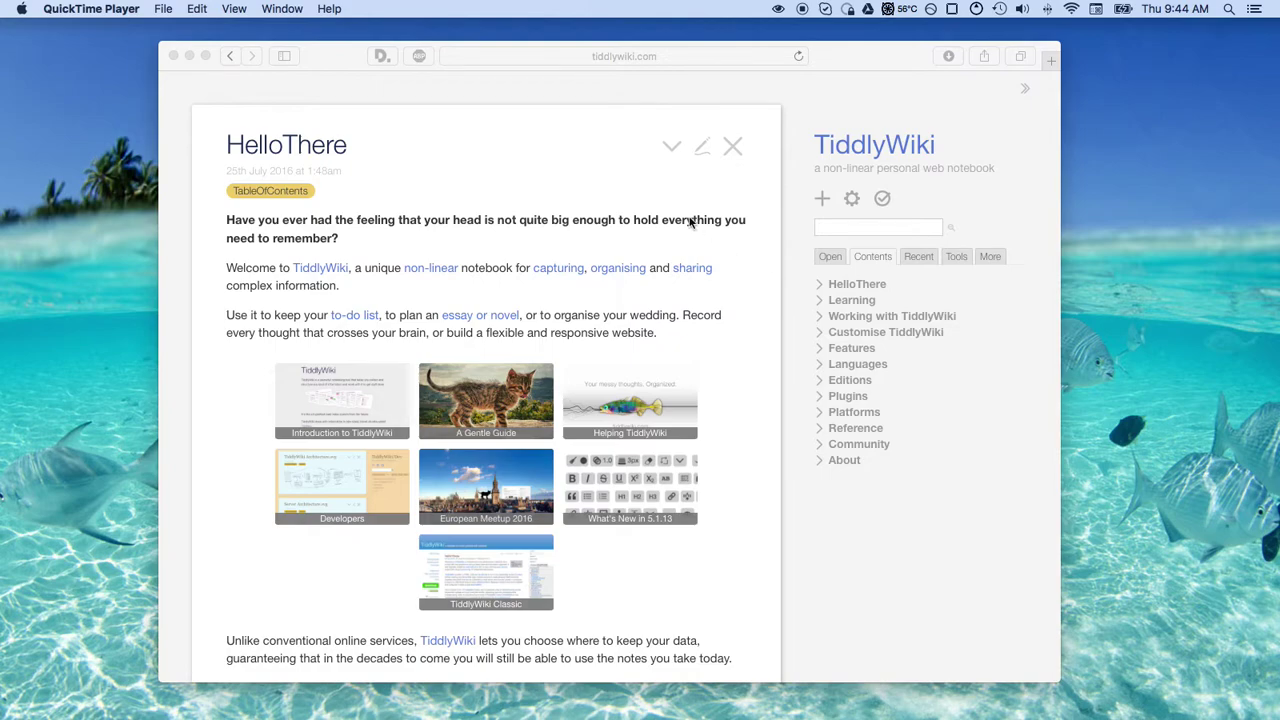
# Scroll down the wiki page to the GettingStarted tiddler
pyautogui.moveTo(887, 55); pyautogui.dragTo(885, 56)
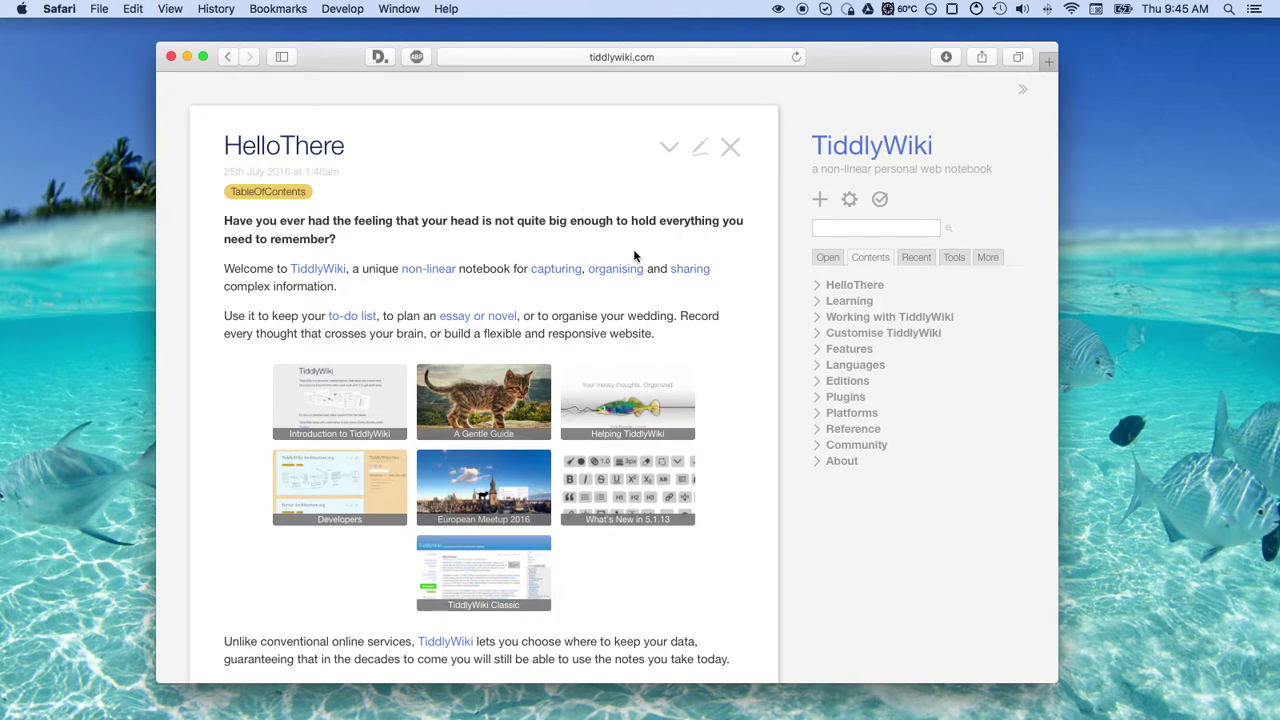
pyautogui.scroll(-10, 608, 298)
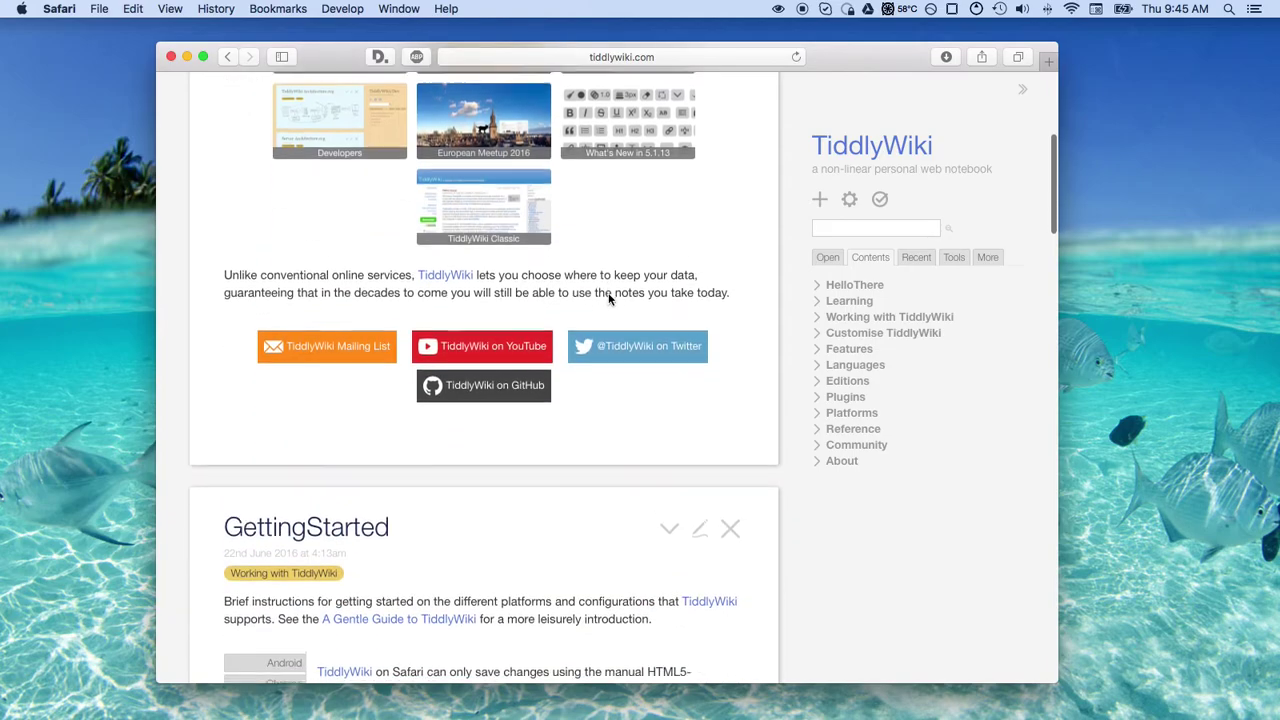
pyautogui.scroll(-8, 608, 298)
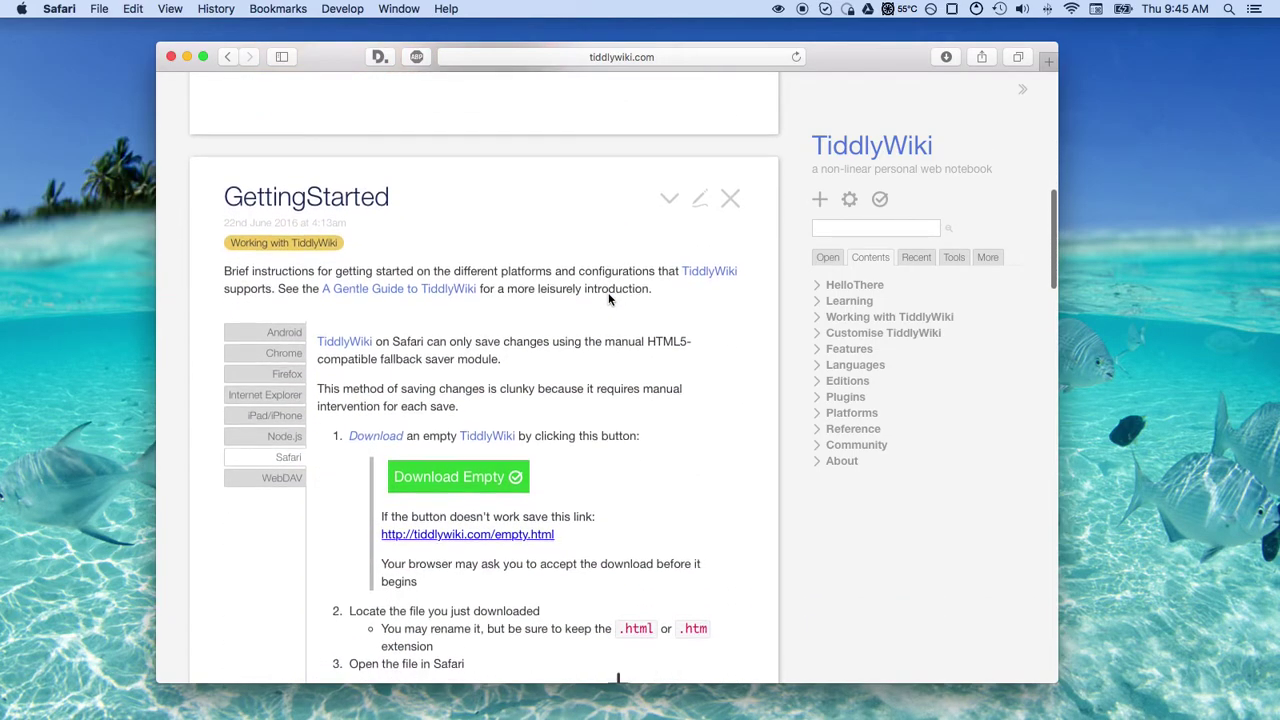
pyautogui.scroll(-4, 608, 293)
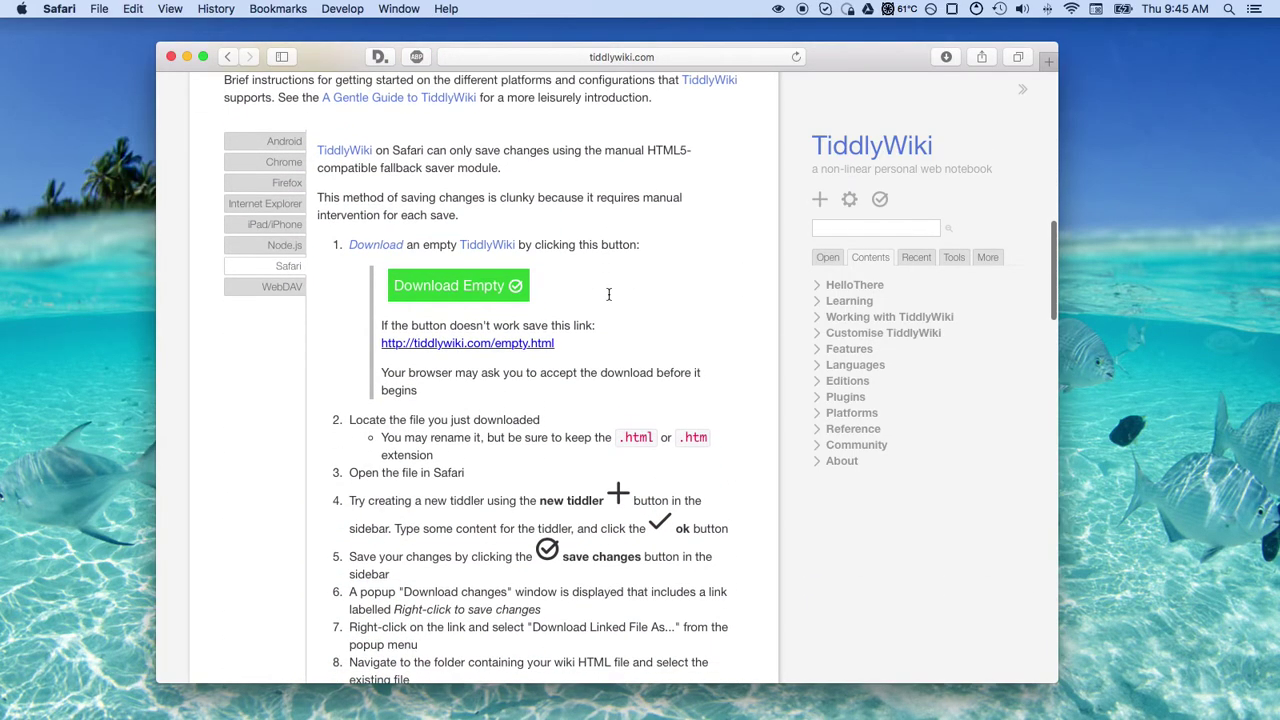
pyautogui.scroll(20, 453, 267)
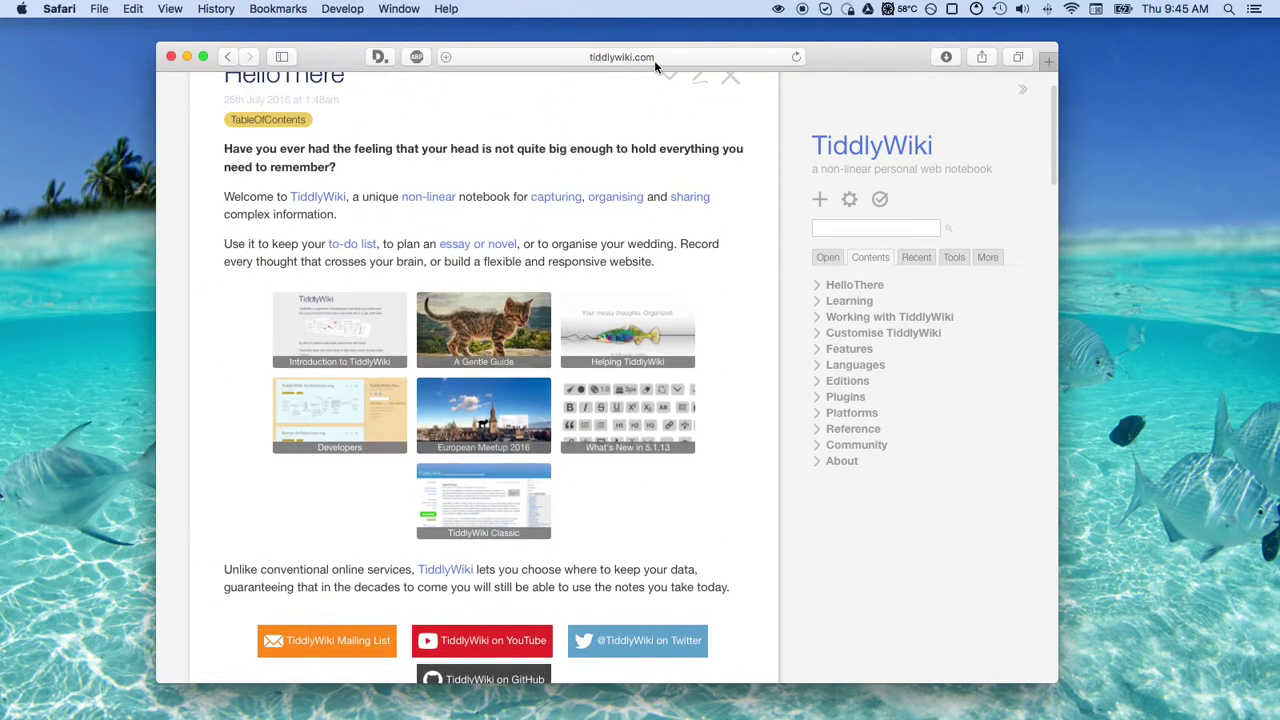
pyautogui.scroll(-12, 634, 352)
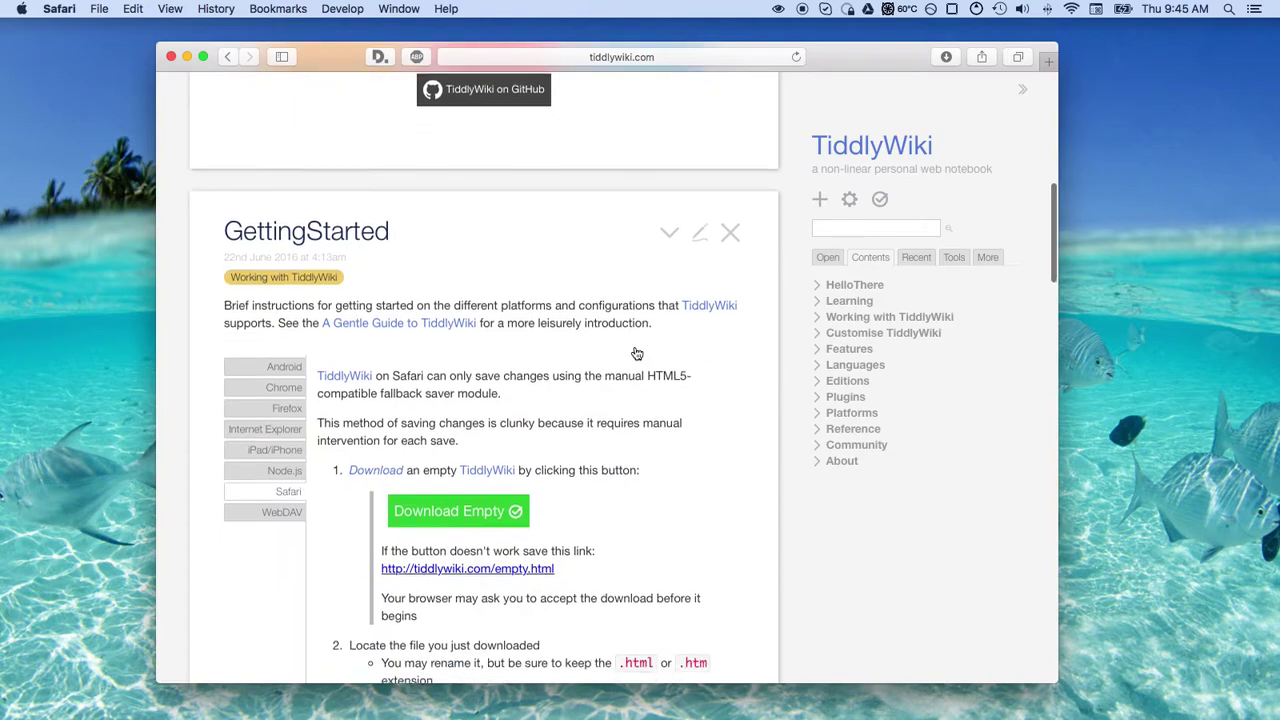
pyautogui.scroll(-2, 634, 352)
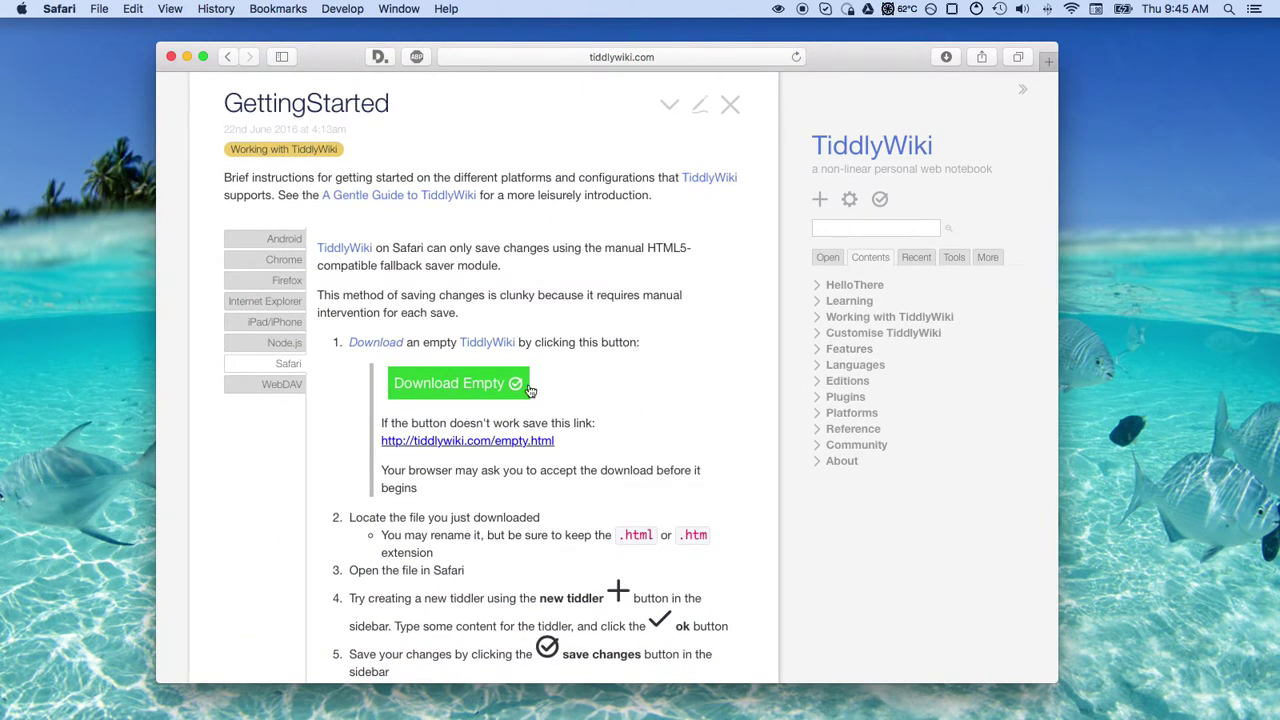
# Expand Learning and its Videos list in Contents, collapse them, then scroll to the Safari steps
pyautogui.click(818, 304)
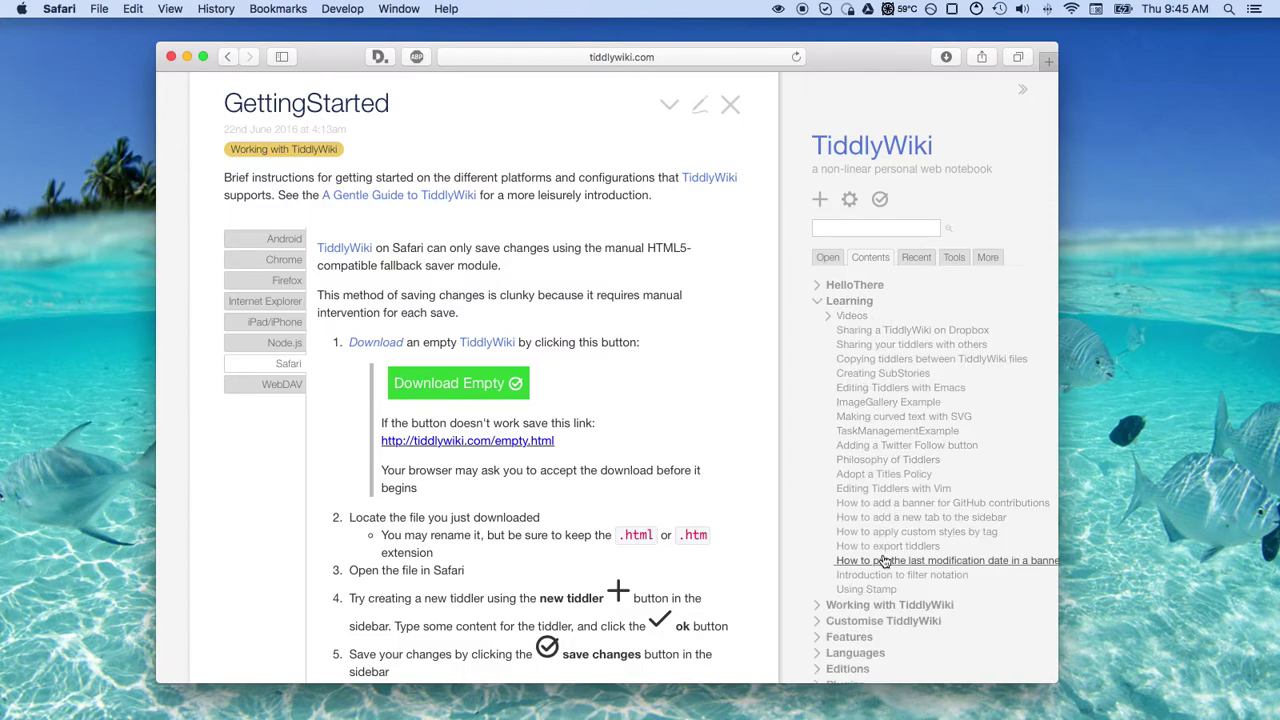
pyautogui.click(828, 317)
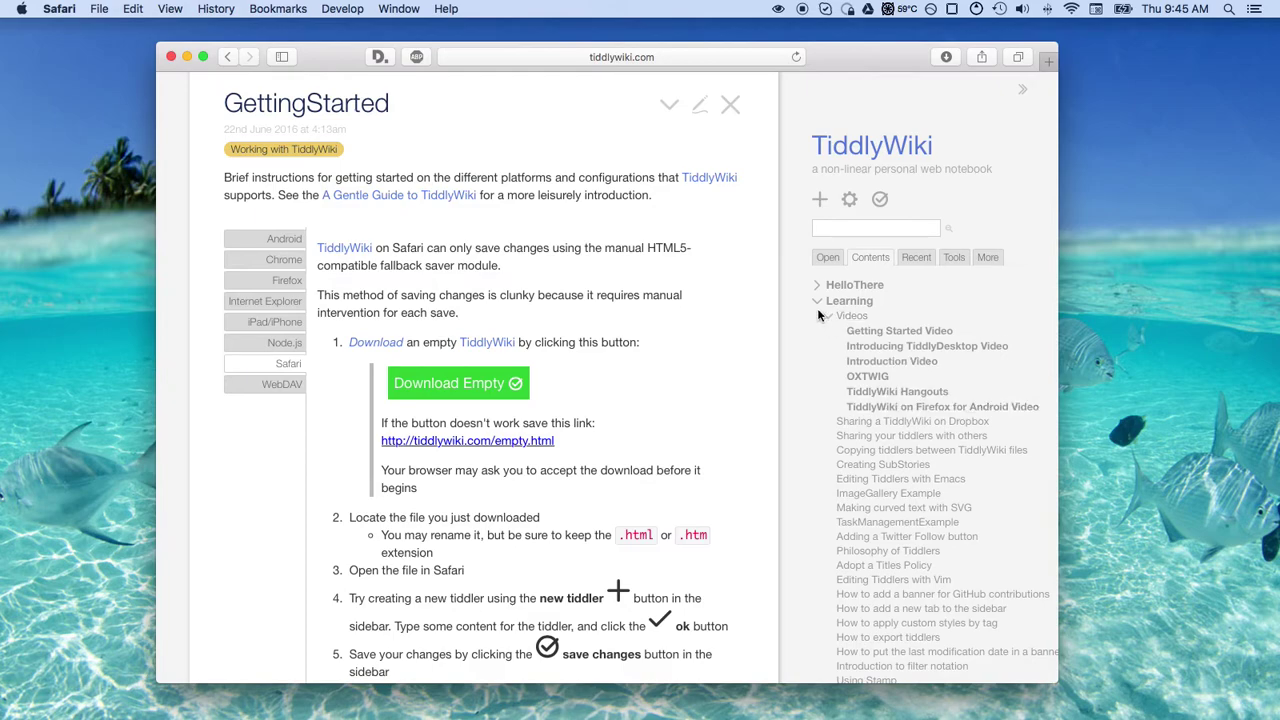
pyautogui.click(818, 301)
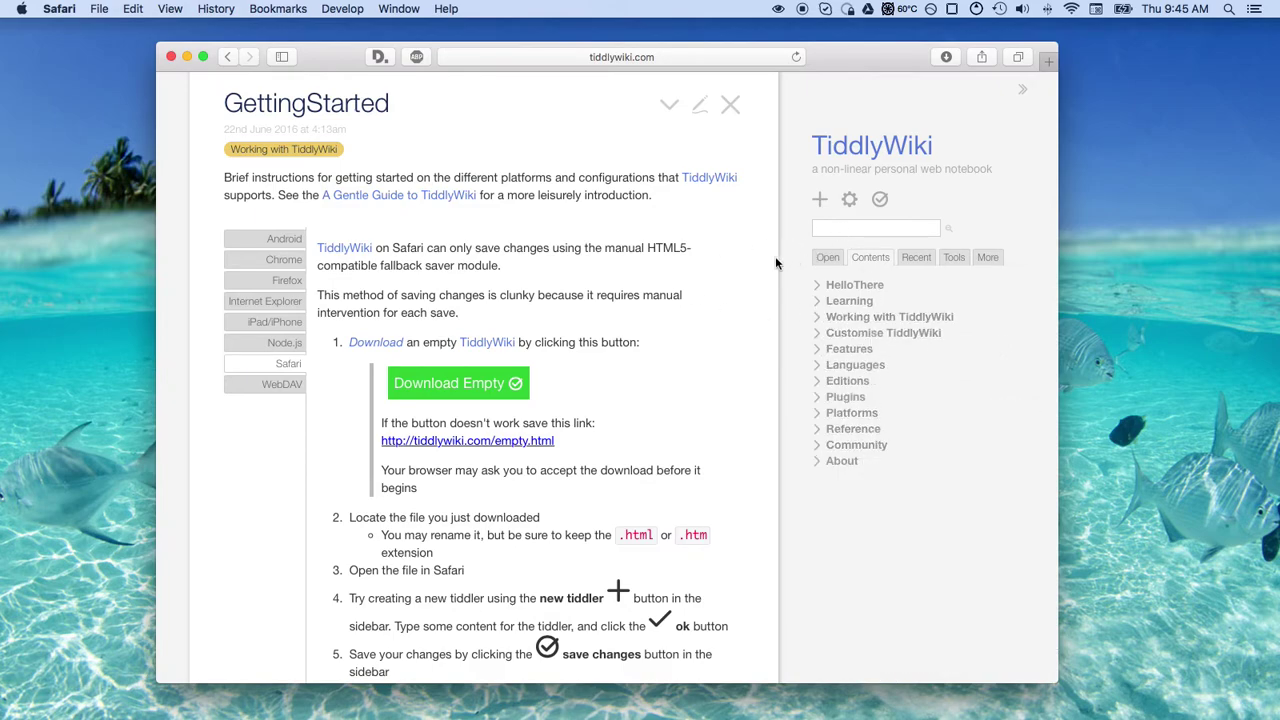
pyautogui.scroll(-2, 656, 316)
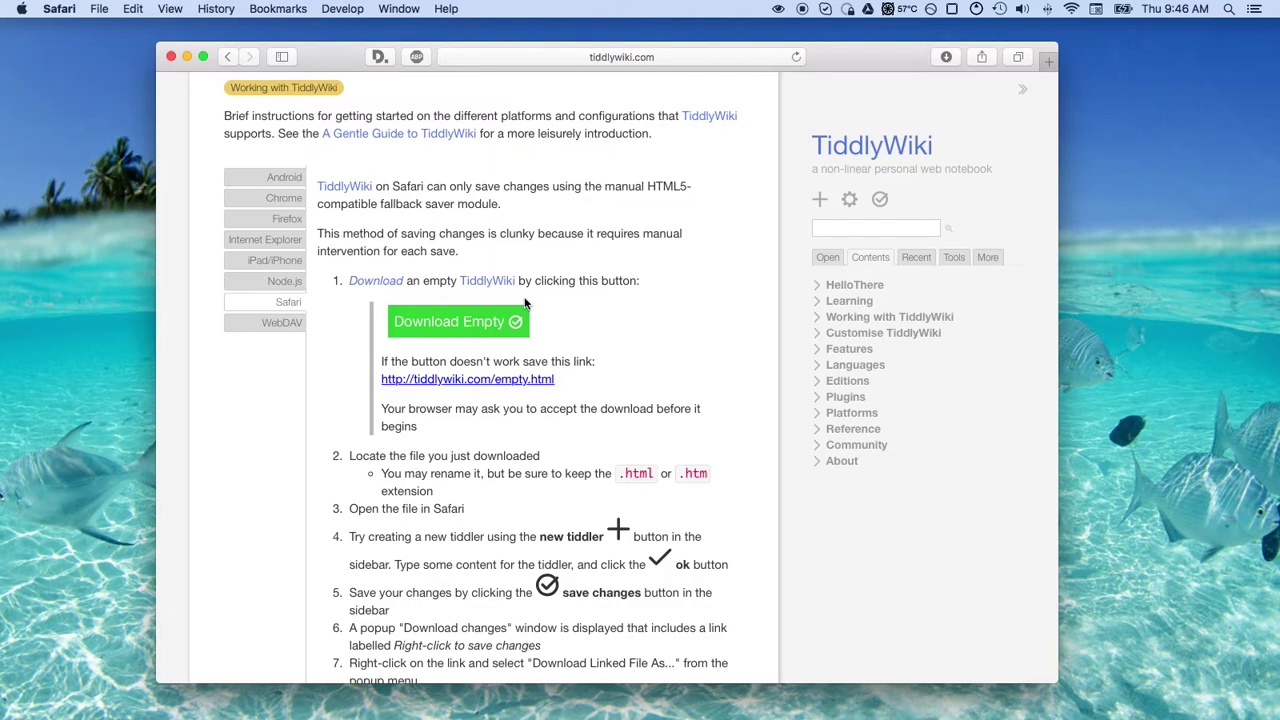
pyautogui.scroll(10, 620, 269)
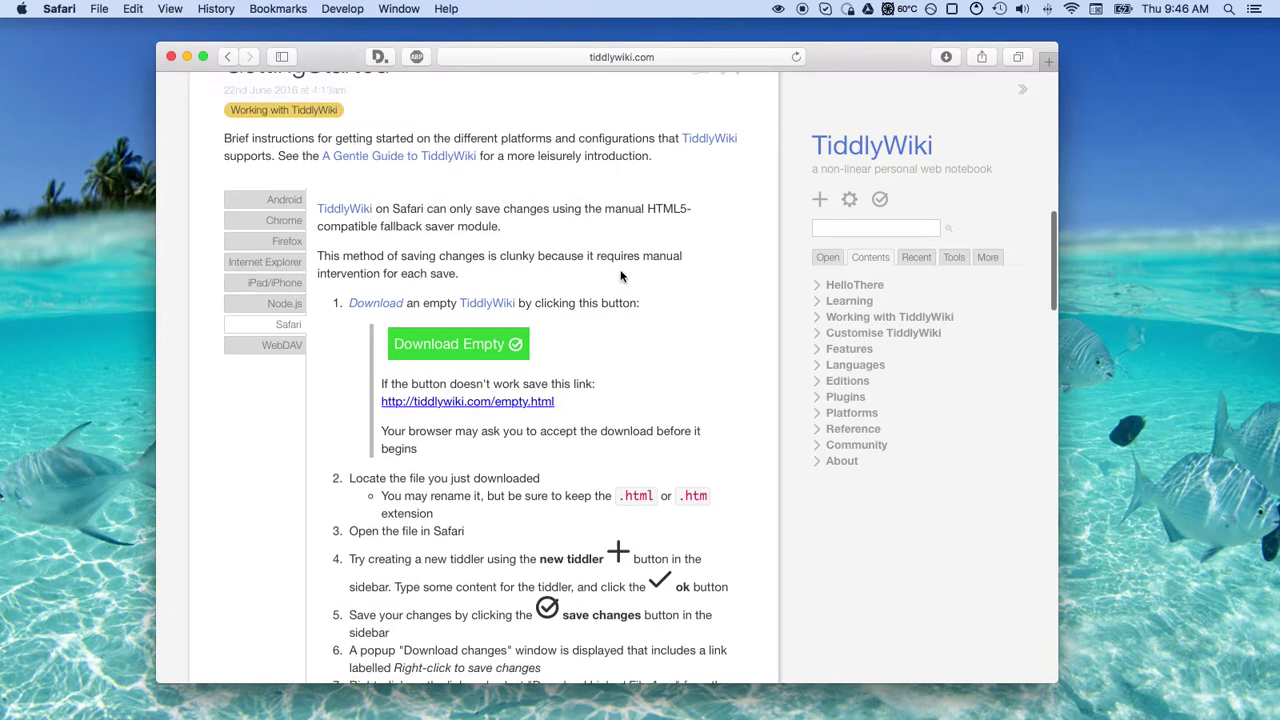
pyautogui.scroll(-10, 620, 269)
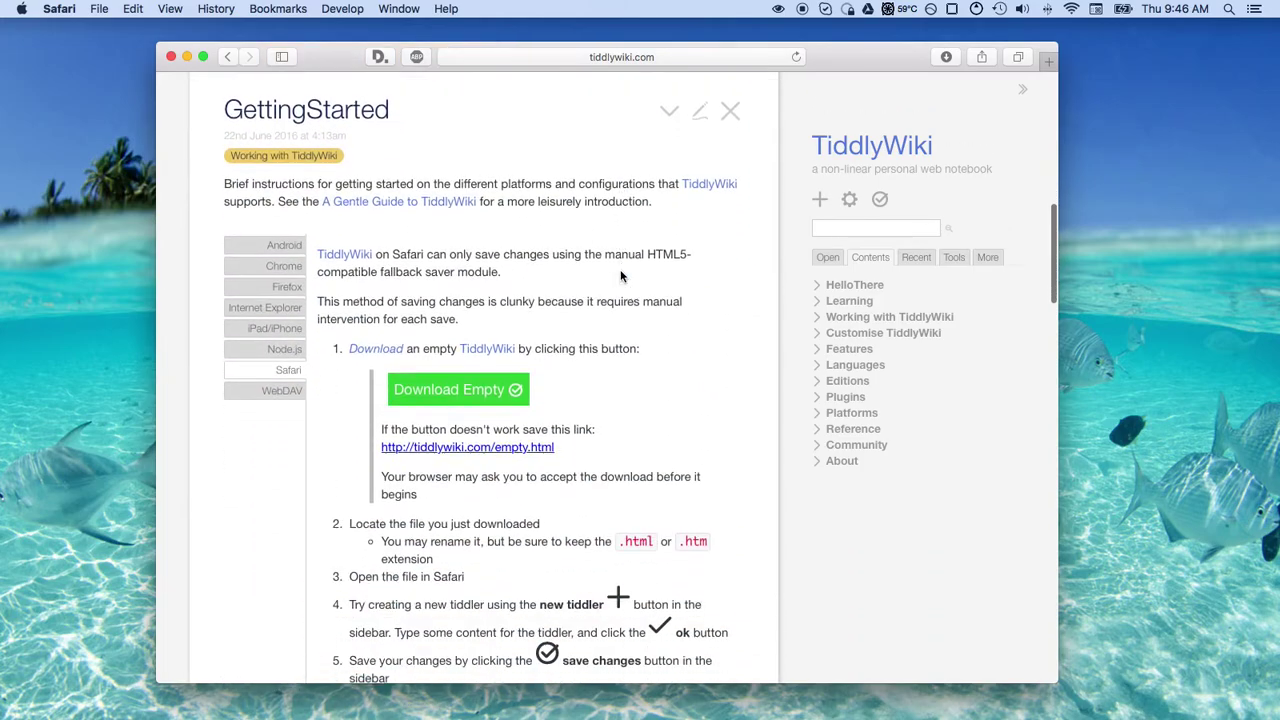
# Download the wiki through 'Right-click to save changes' as tiddly.html, then close the message
pyautogui.click(487, 385)
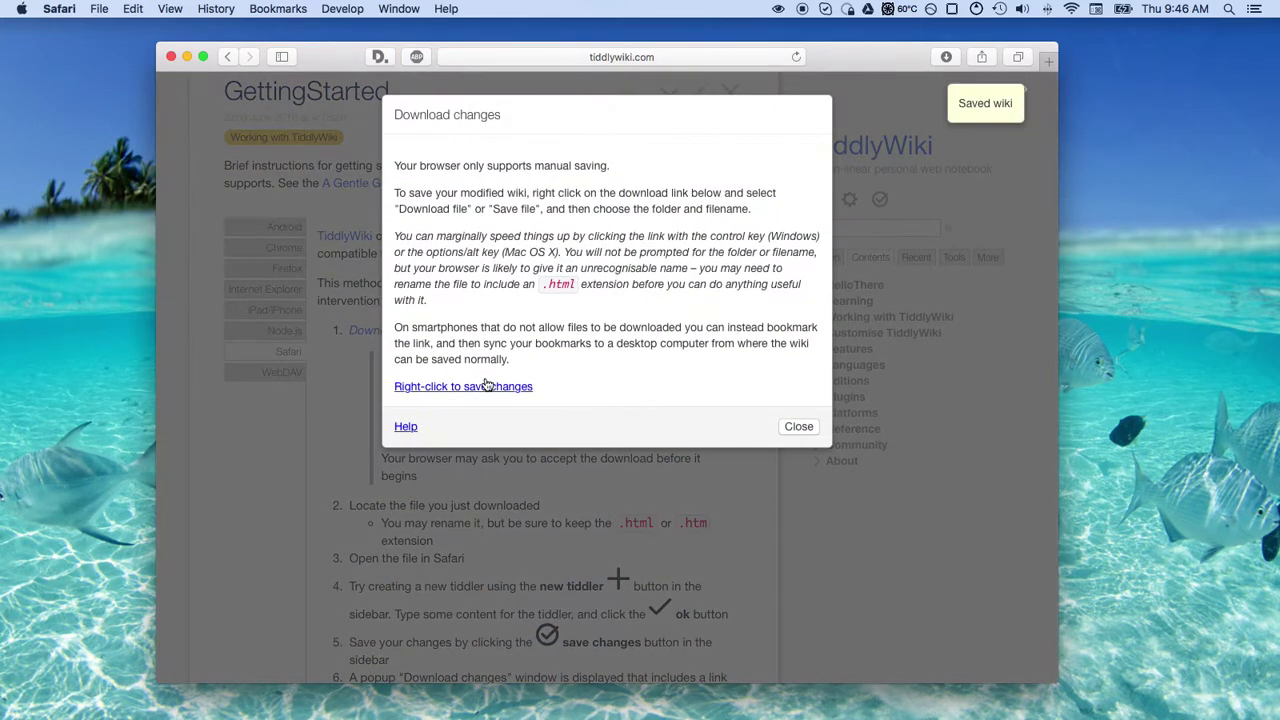
pyautogui.rightClick(487, 385)
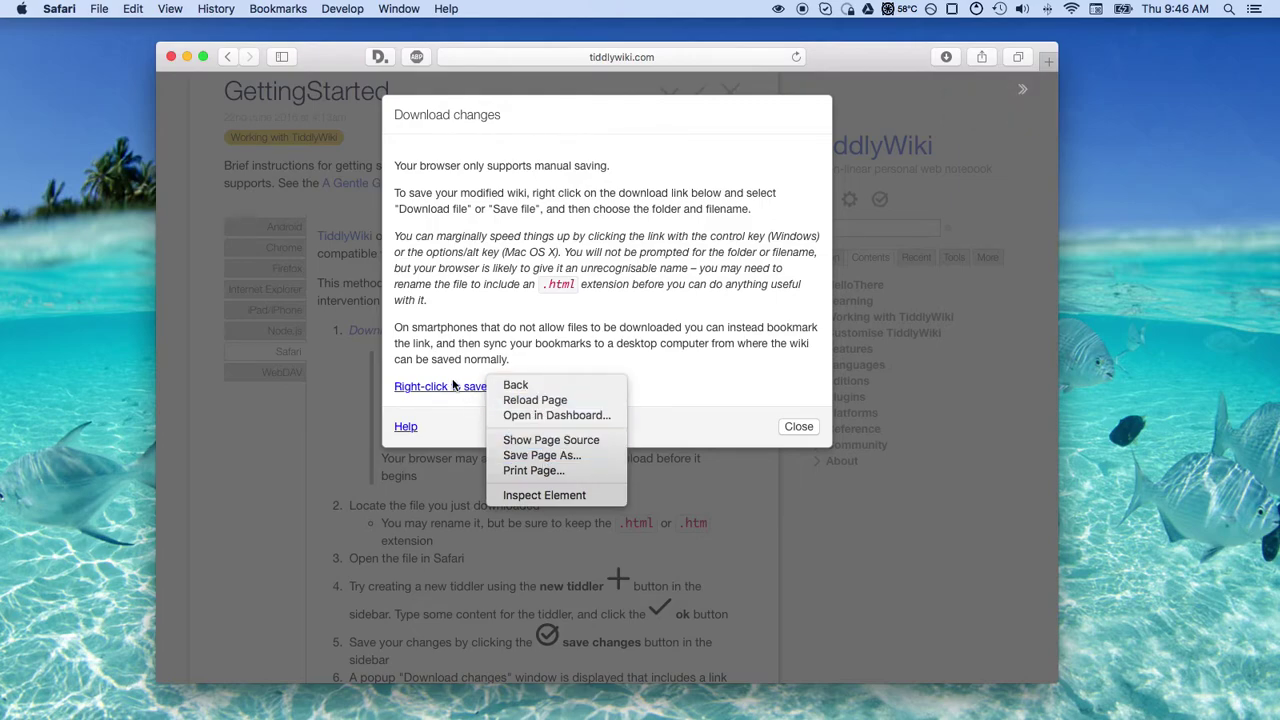
pyautogui.click(443, 390)
pyautogui.rightClick(443, 390)
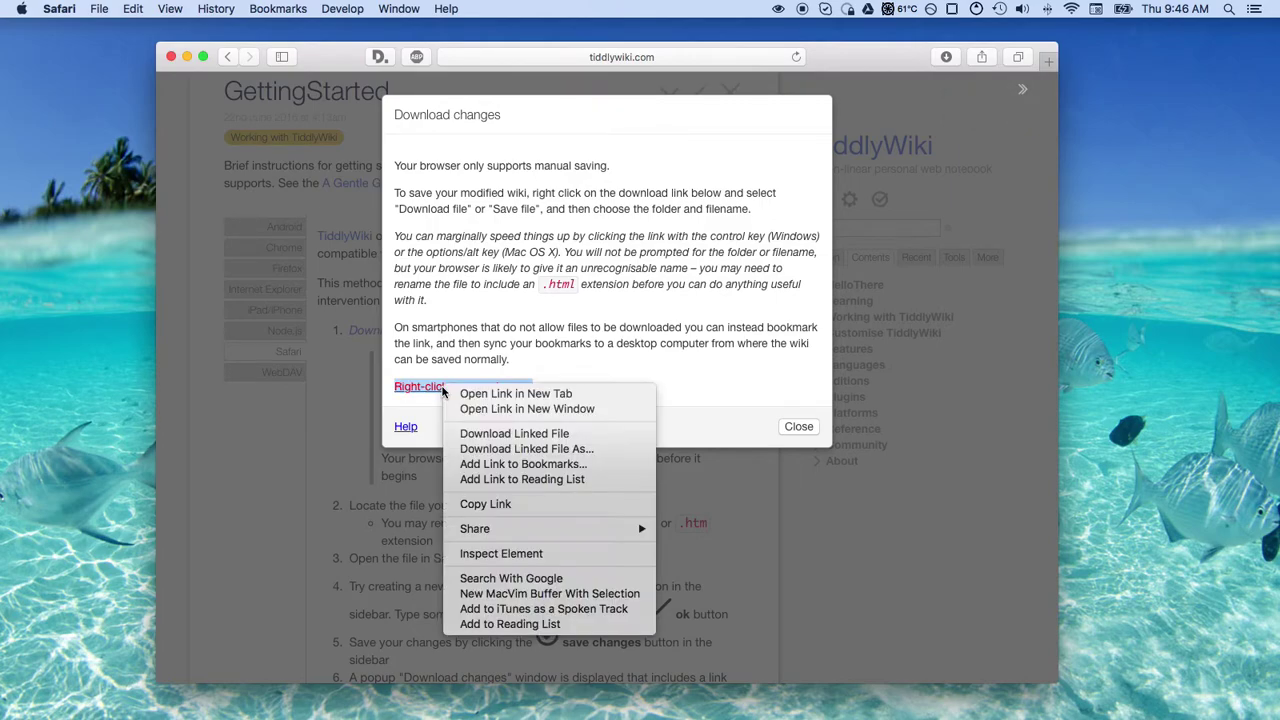
pyautogui.click(529, 456)
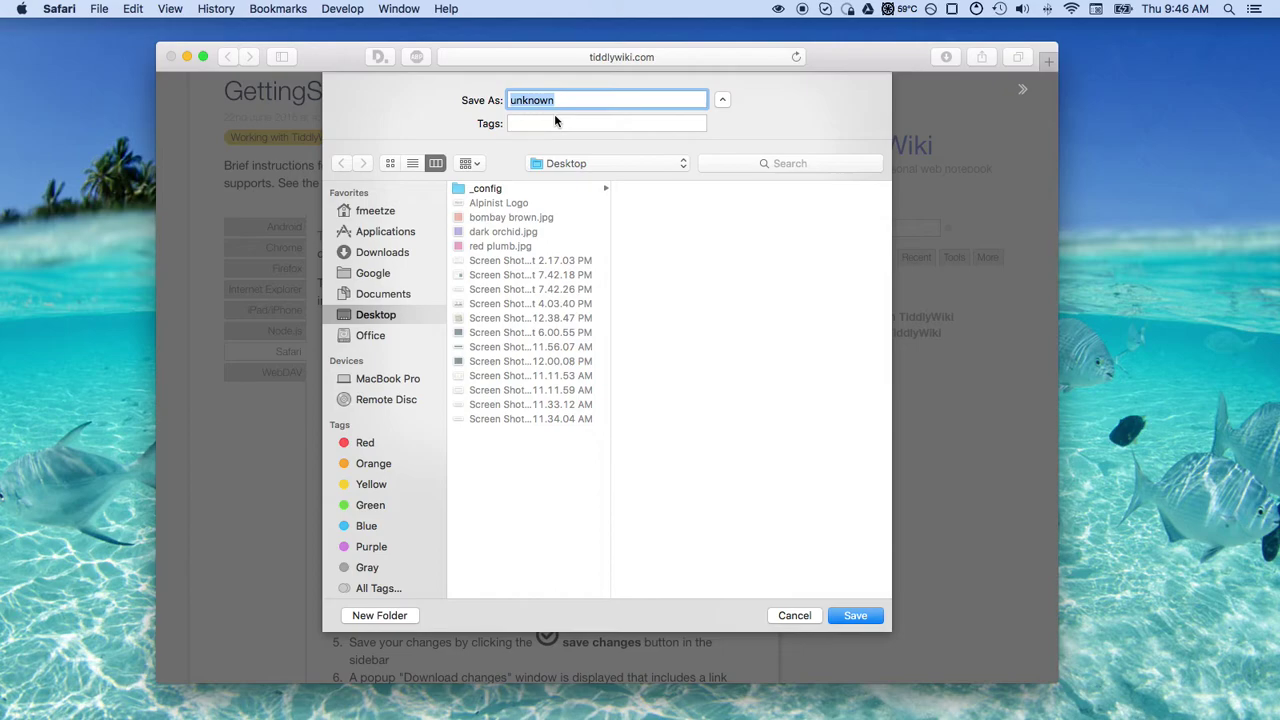
pyautogui.write('tiddly.html')
pyautogui.press('Return')
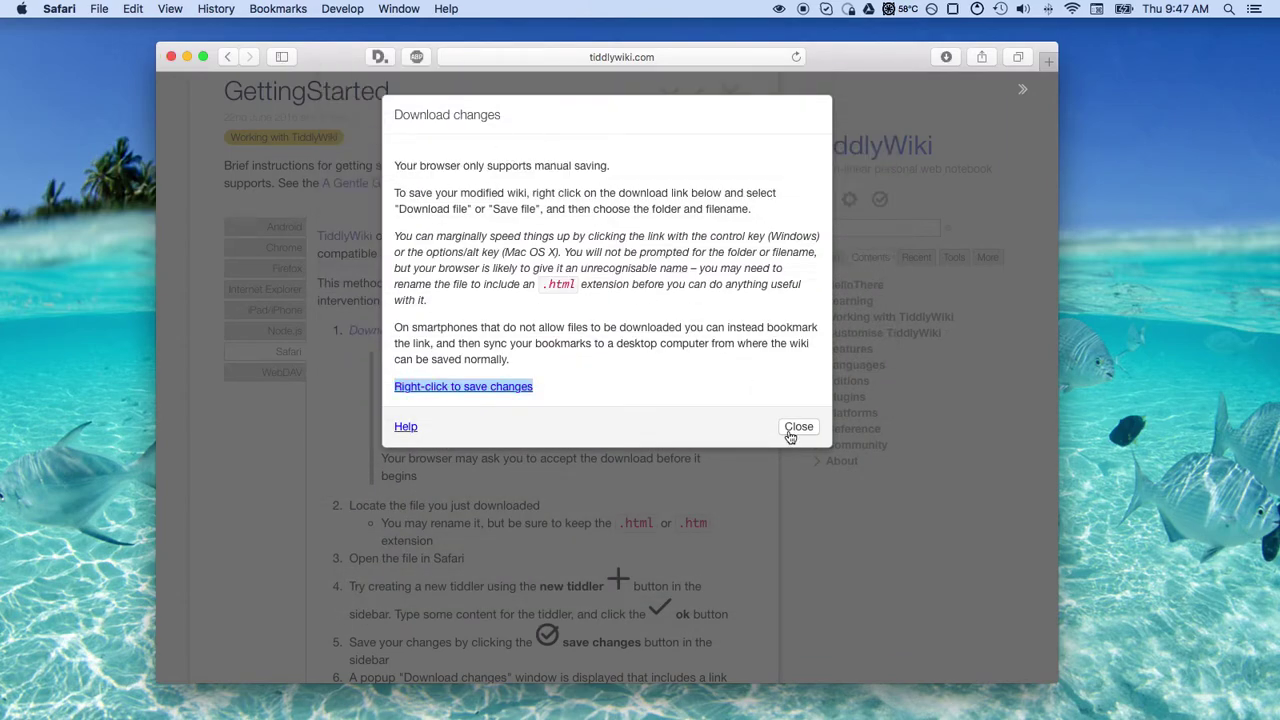
pyautogui.click(799, 427)
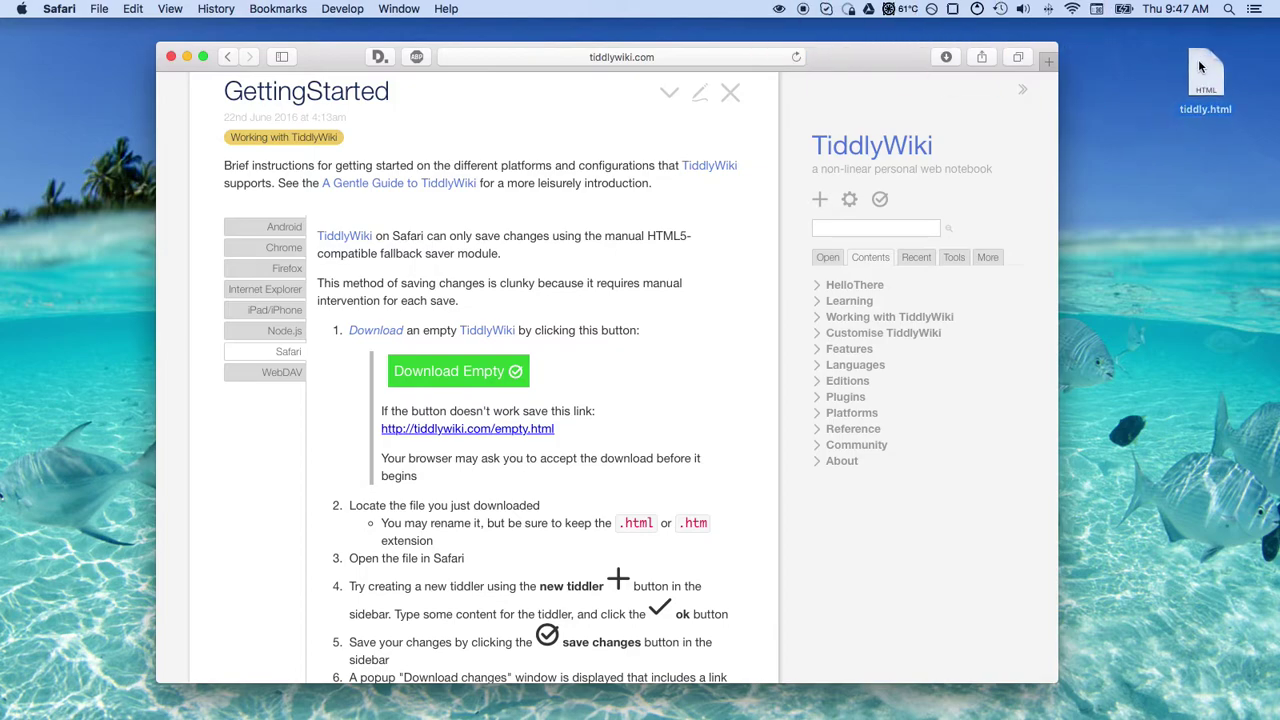
# Select tiddly.html on the desktop and launch iTerm from the Dock
pyautogui.click(1198, 60)
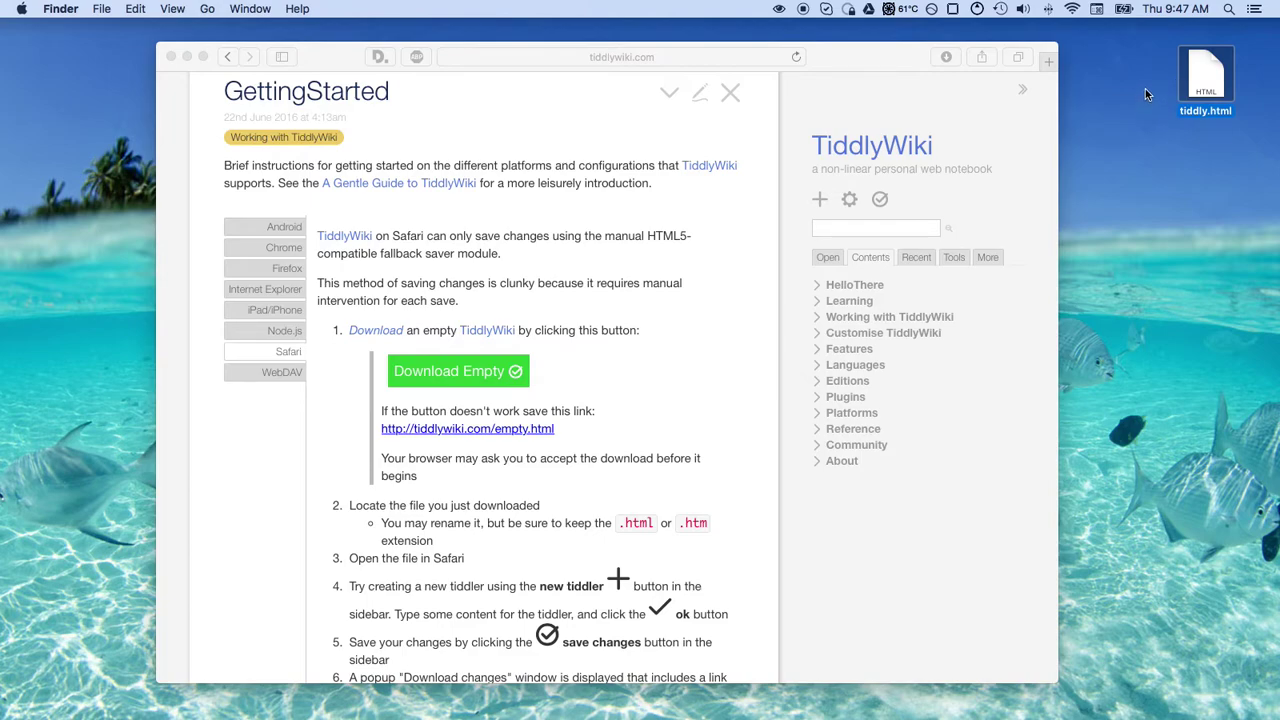
pyautogui.click(900, 680)
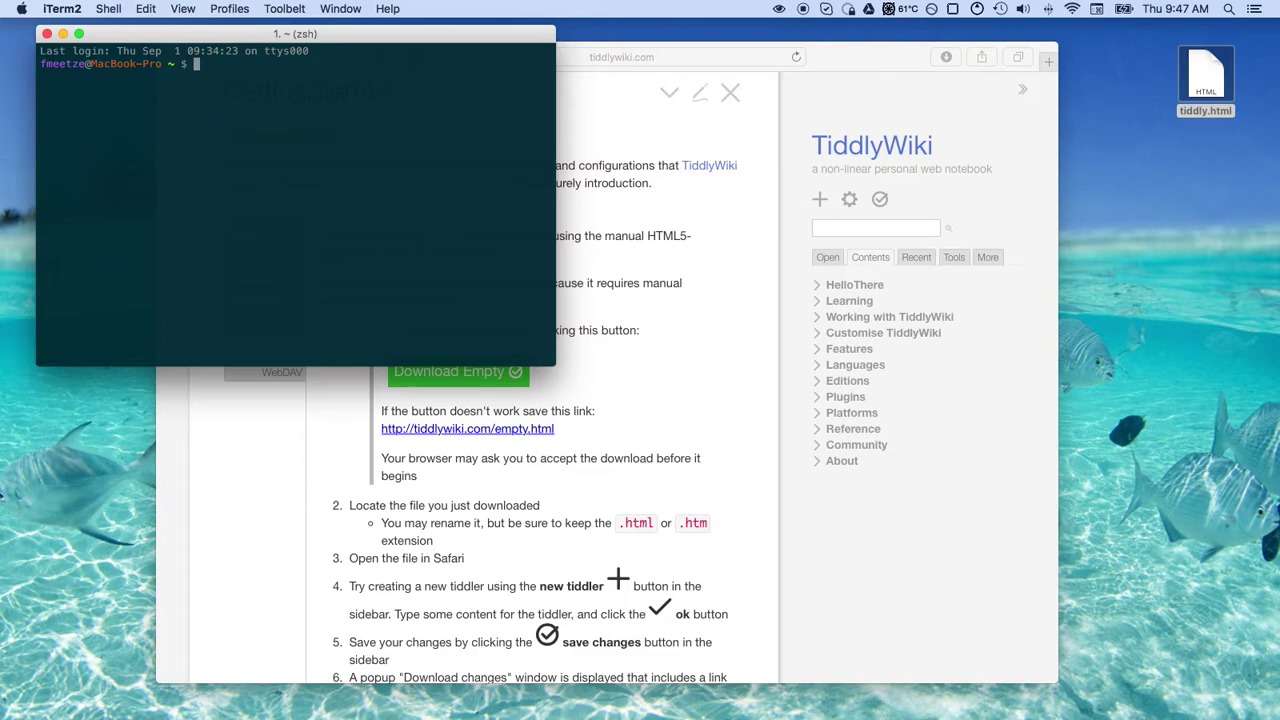
# Open ~/Desktop/tiddly.html in vi, enlarge the window, and page through its styles and tiddlers
pyautogui.write('vi ~/Desktop/tiddly')
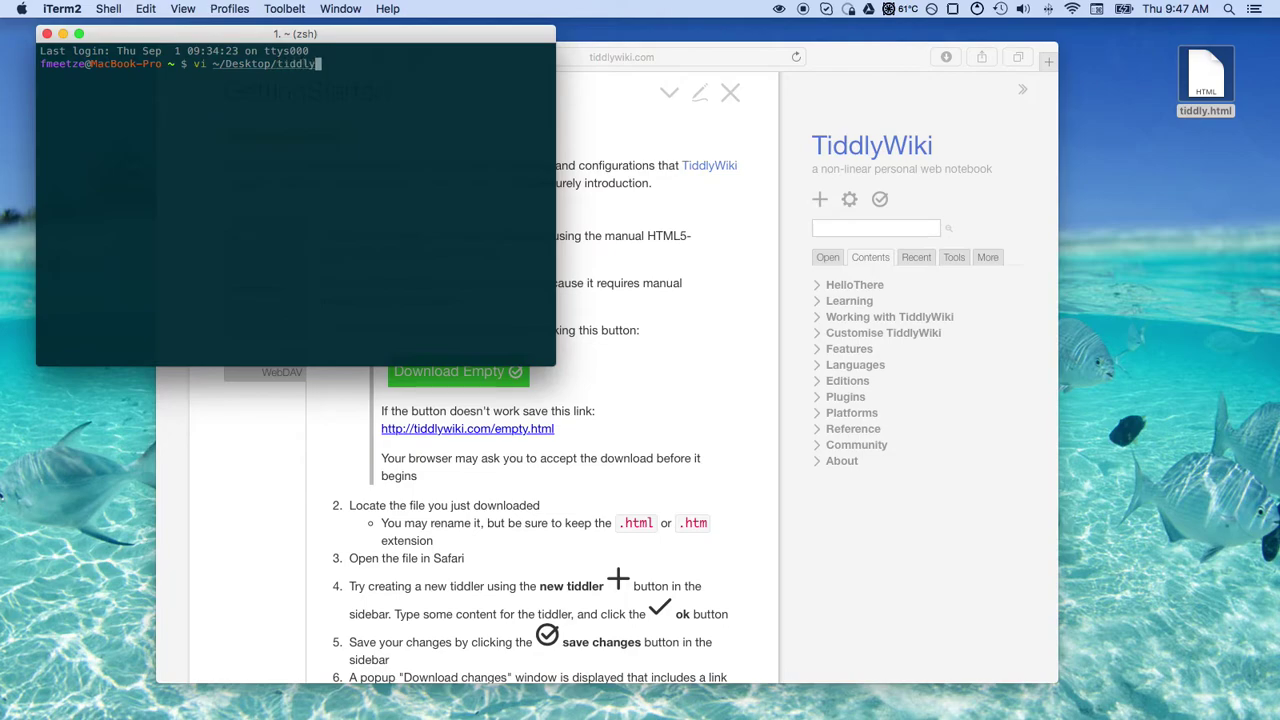
pyautogui.write('.html')
pyautogui.press('Return')
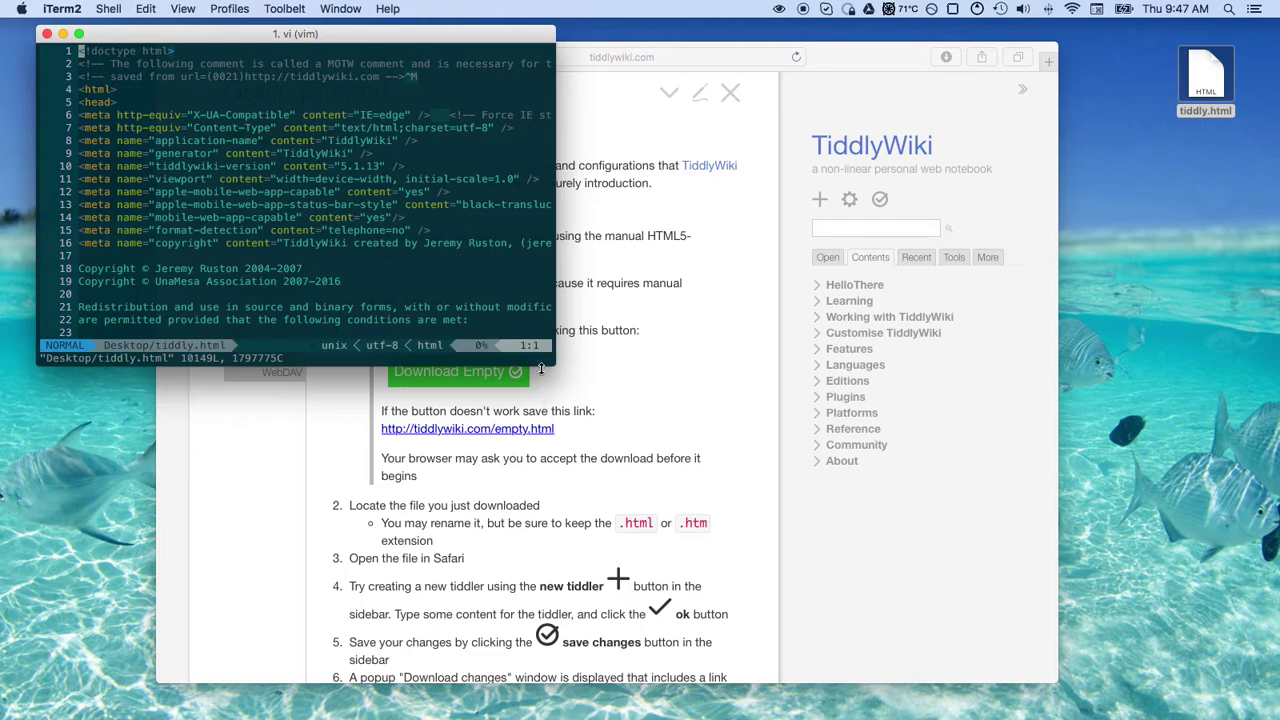
pyautogui.moveTo(554, 364); pyautogui.dragTo(905, 625)
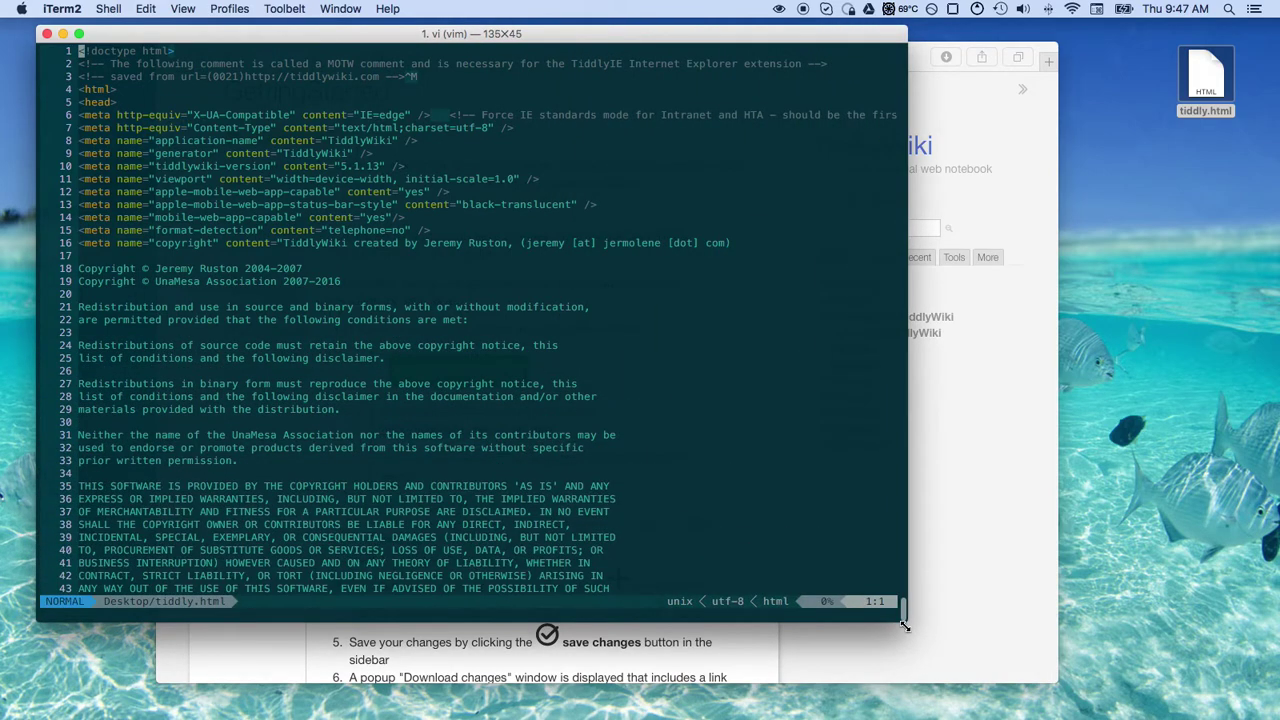
pyautogui.press('j')
pyautogui.press('j')
pyautogui.press('j')
pyautogui.press('j')
pyautogui.press('j')
pyautogui.press('j')
pyautogui.press('j')
pyautogui.press('j')
pyautogui.press('j')
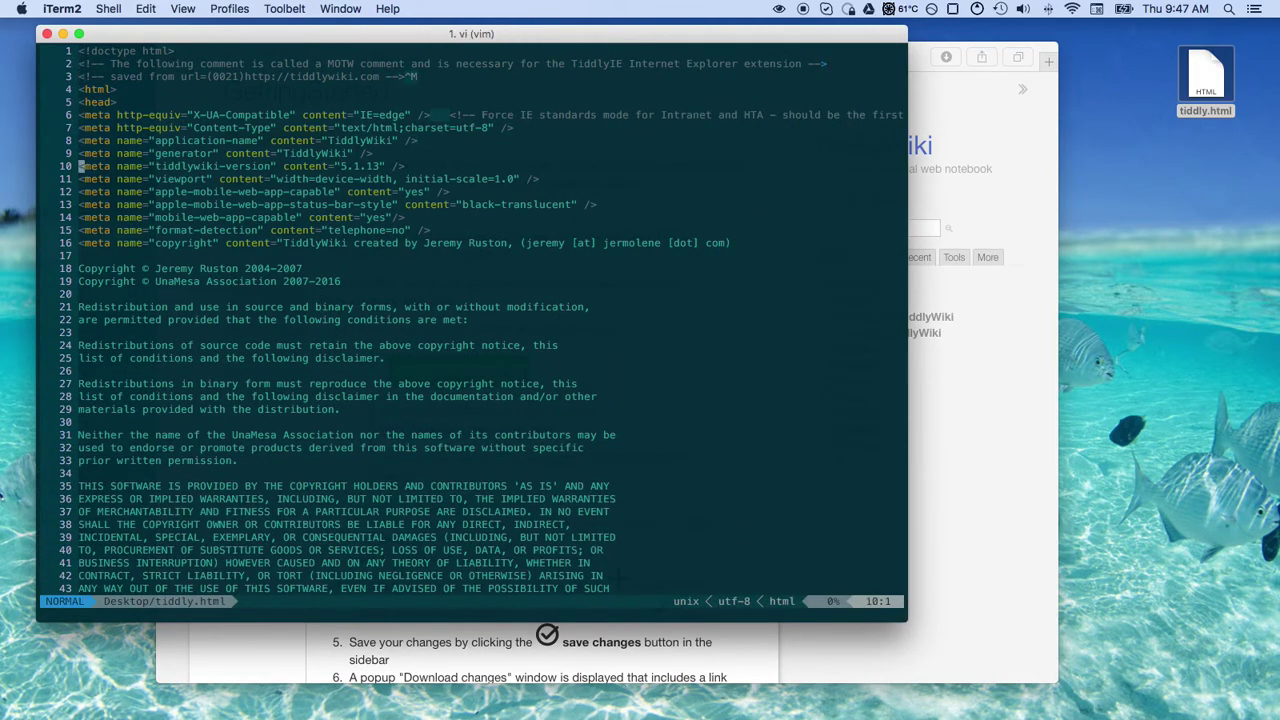
pyautogui.press('j')
pyautogui.press('j')
pyautogui.press('j')
pyautogui.press('j')
pyautogui.press('j')
pyautogui.press('j')
pyautogui.press('j')
pyautogui.press('j')
pyautogui.press('j')
pyautogui.press('j')
pyautogui.press('j')
pyautogui.press('j')
pyautogui.press('j')
pyautogui.press('j')
pyautogui.press('j')
pyautogui.press('j')
pyautogui.press('j')
pyautogui.press('j')
pyautogui.press('j')
pyautogui.press('j')
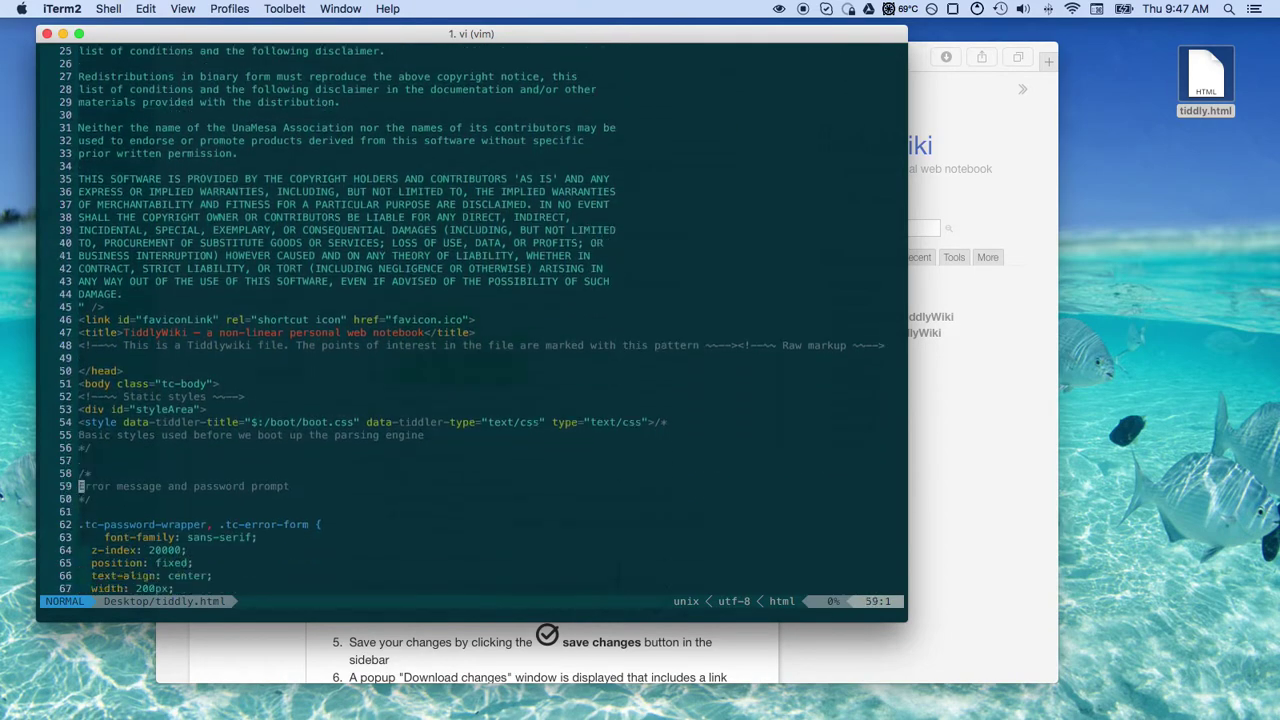
pyautogui.press('j')
pyautogui.press('j')
pyautogui.press('j')
pyautogui.press('j')
pyautogui.press('j')
pyautogui.press('j')
pyautogui.press('j')
pyautogui.press('j')
pyautogui.press('j')
pyautogui.press('j')
pyautogui.press('j')
pyautogui.press('j')
pyautogui.press('j')
pyautogui.press('j')
pyautogui.press('j')
pyautogui.press('j')
pyautogui.press('j')
pyautogui.press('j')
pyautogui.press('j')
pyautogui.press('j')
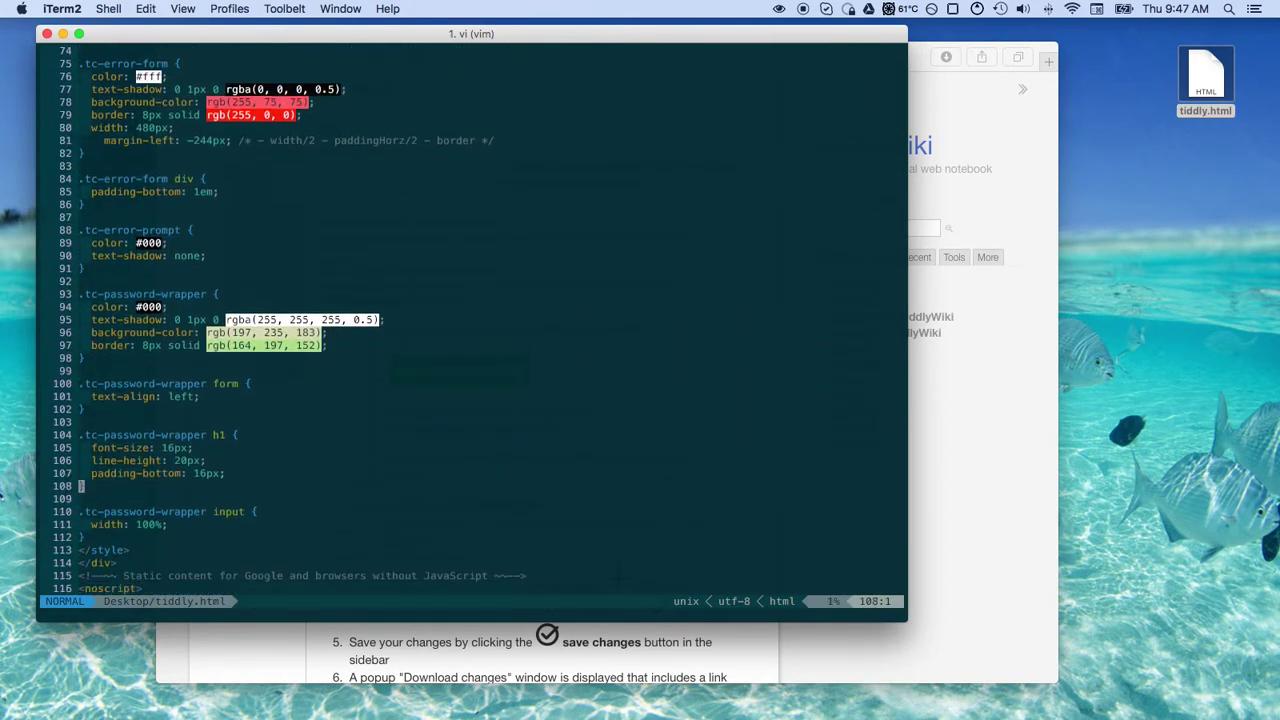
pyautogui.press('j')
pyautogui.press('j')
pyautogui.press('j')
pyautogui.press('j')
pyautogui.press('j')
pyautogui.press('j')
pyautogui.press('j')
pyautogui.press('j')
pyautogui.press('j')
pyautogui.press('j')
pyautogui.press('j')
pyautogui.press('j')
pyautogui.press('j')
pyautogui.press('j')
pyautogui.press('j')
pyautogui.press('j')
pyautogui.press('j')
pyautogui.press('j')
pyautogui.press('j')
pyautogui.press('j')
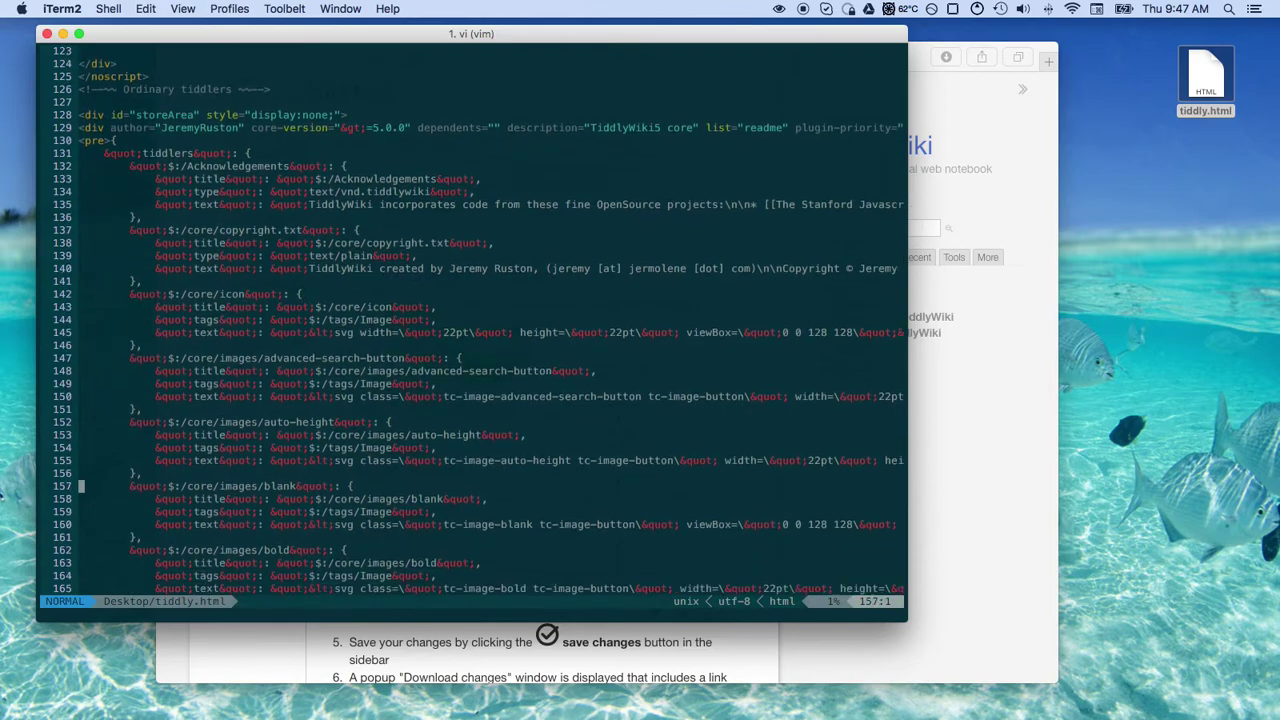
pyautogui.press('j')
pyautogui.press('j')
pyautogui.press('j')
pyautogui.press('j')
pyautogui.press('j')
pyautogui.press('j')
pyautogui.press('j')
pyautogui.press('j')
pyautogui.press('j')
pyautogui.press('j')
pyautogui.press('j')
pyautogui.press('j')
pyautogui.press('j')
pyautogui.press('j')
pyautogui.press('j')
pyautogui.press('j')
pyautogui.press('j')
pyautogui.press('j')
pyautogui.press('j')
pyautogui.press('j')
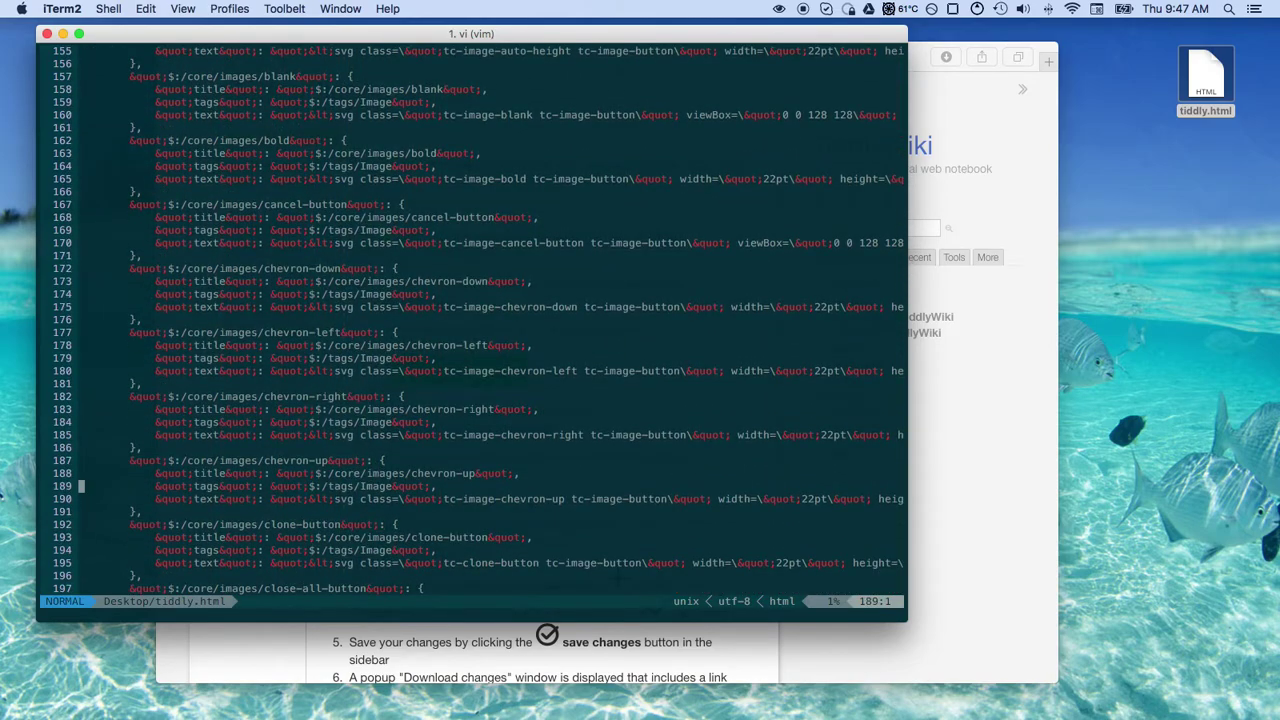
# Quit vi with :q and close the iTerm2 window
pyautogui.write(':q')
pyautogui.press('Return')
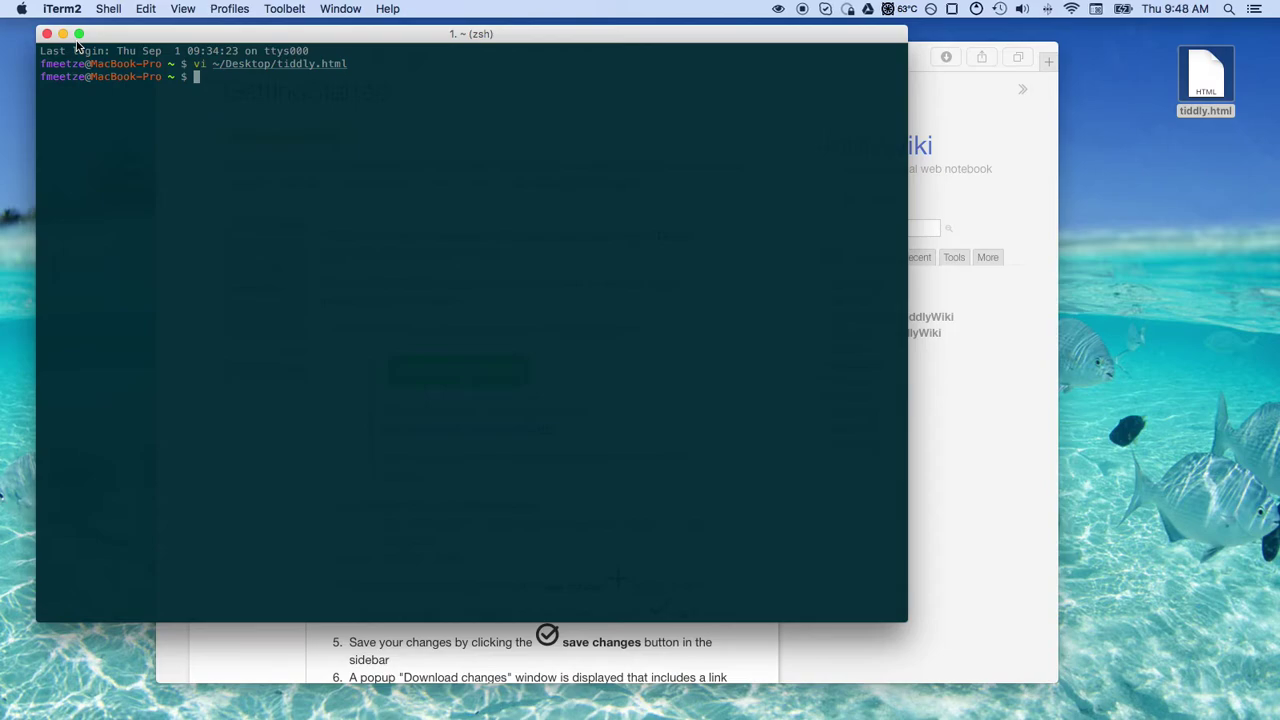
pyautogui.click(46, 34)
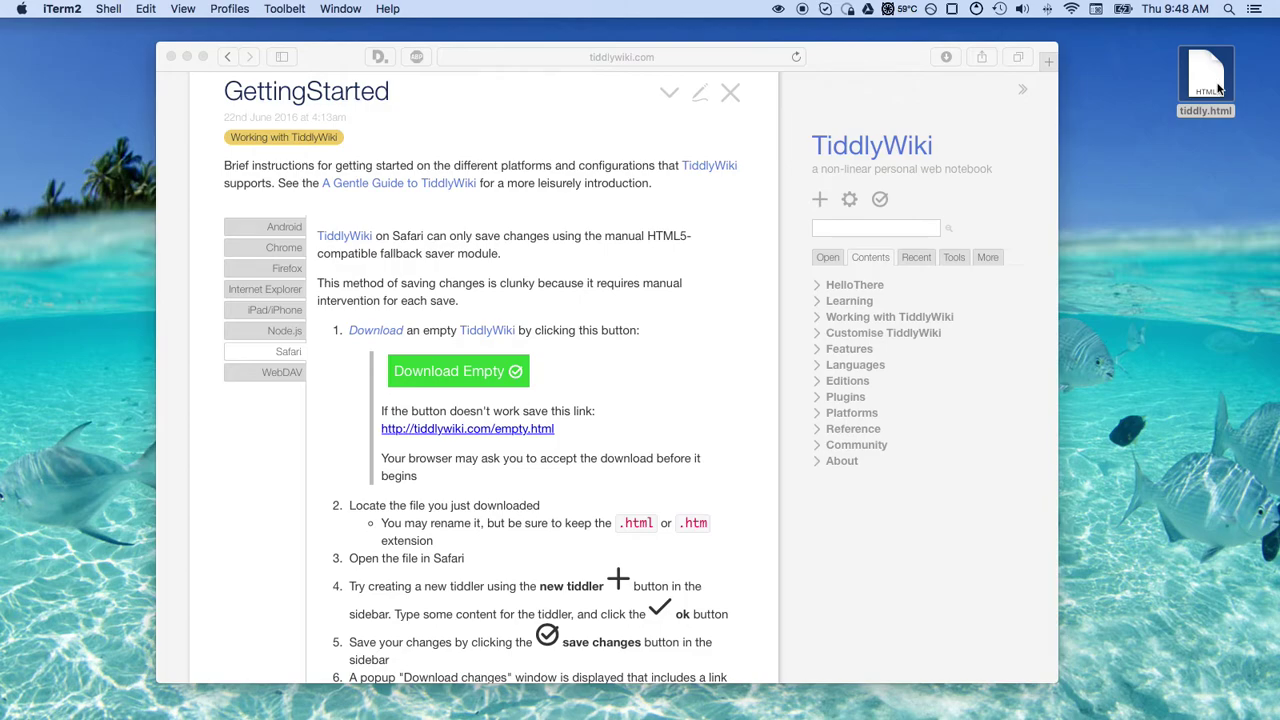
# Reload tiddlywiki.com with Cmd+R and dismiss the favourites suggestions
pyautogui.press('super+r')
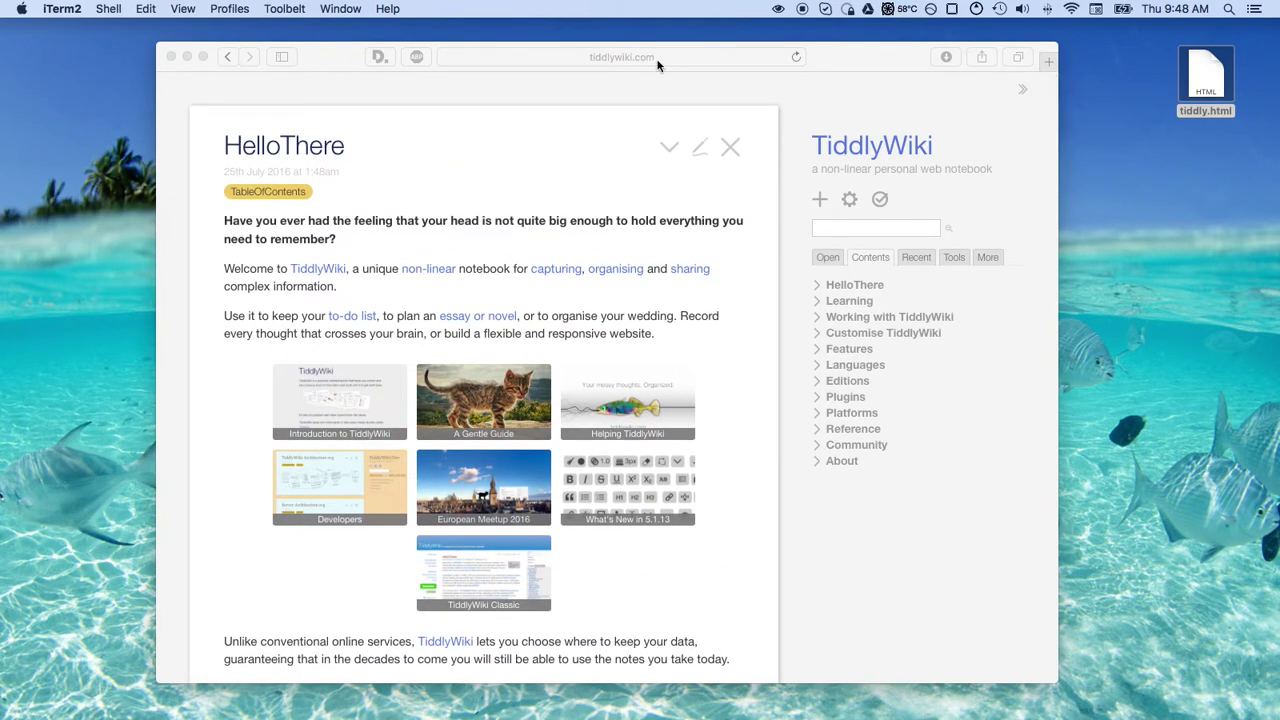
pyautogui.click(651, 58)
pyautogui.click(651, 57)
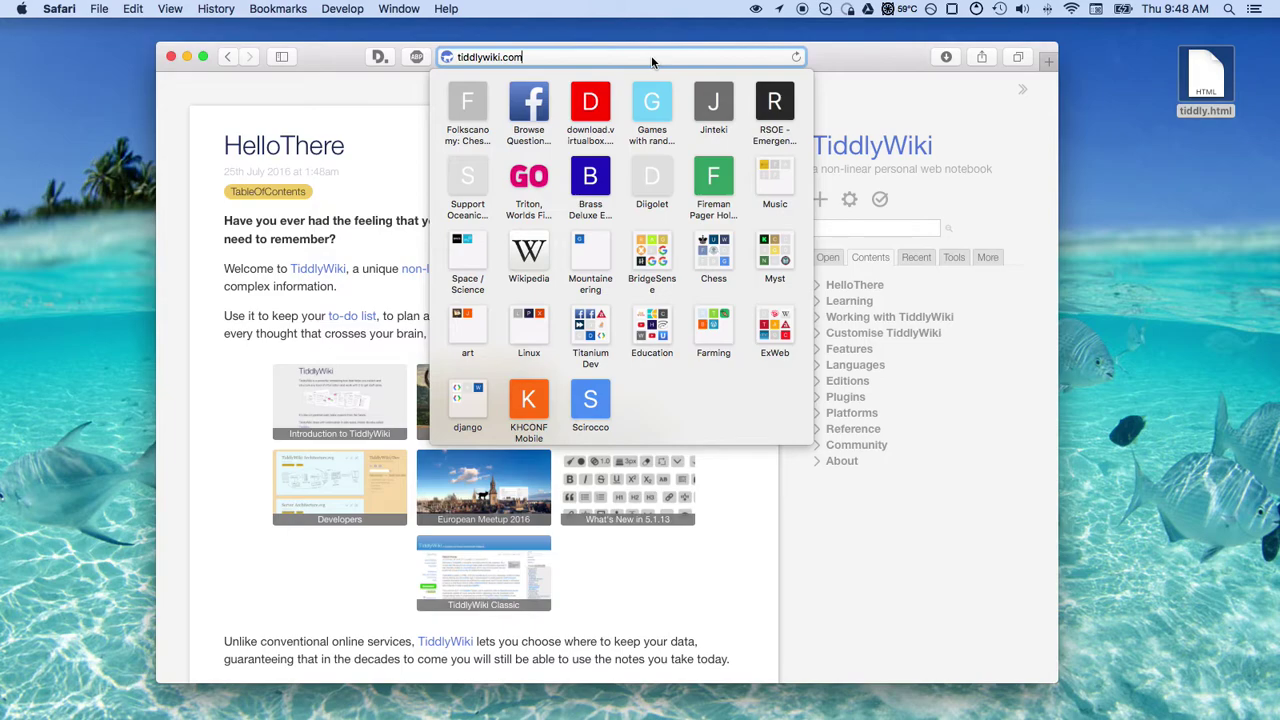
pyautogui.click(898, 517)
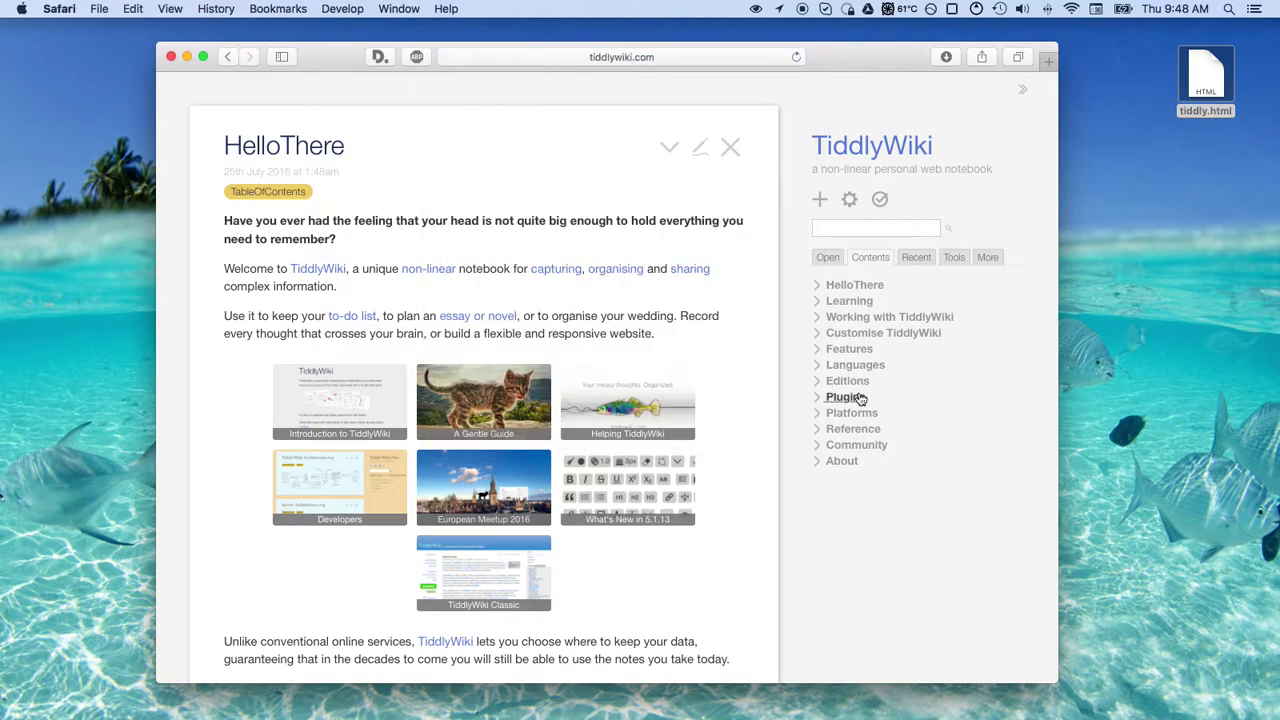
# Expand and collapse Plugins and Platforms in Contents, then open the desktop tiddly.html
pyautogui.click(820, 401)
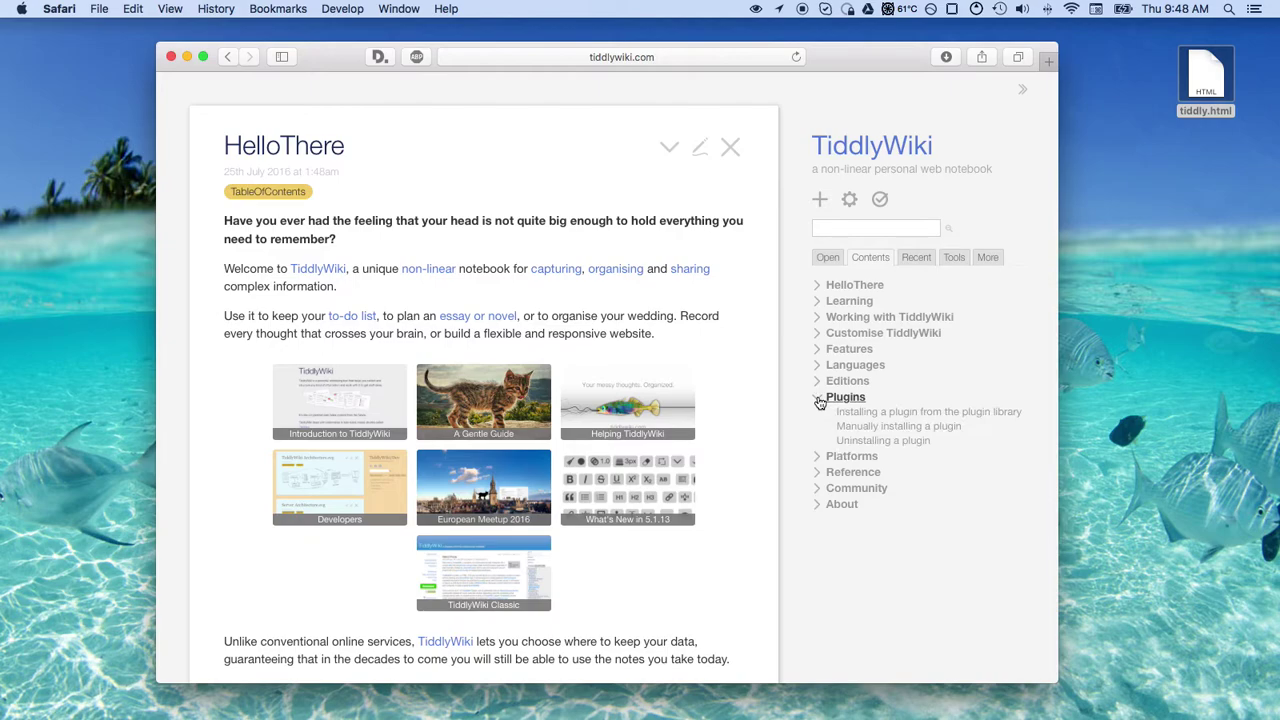
pyautogui.scroll(-10, 820, 401)
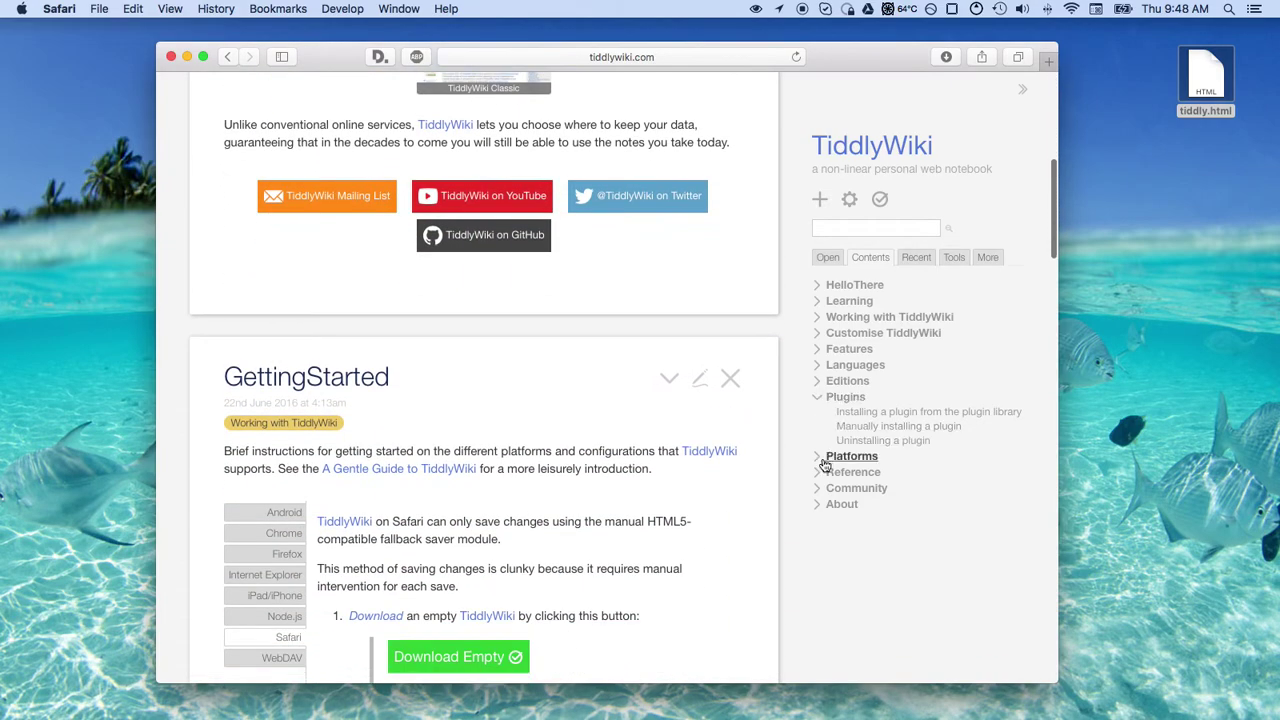
pyautogui.click(820, 459)
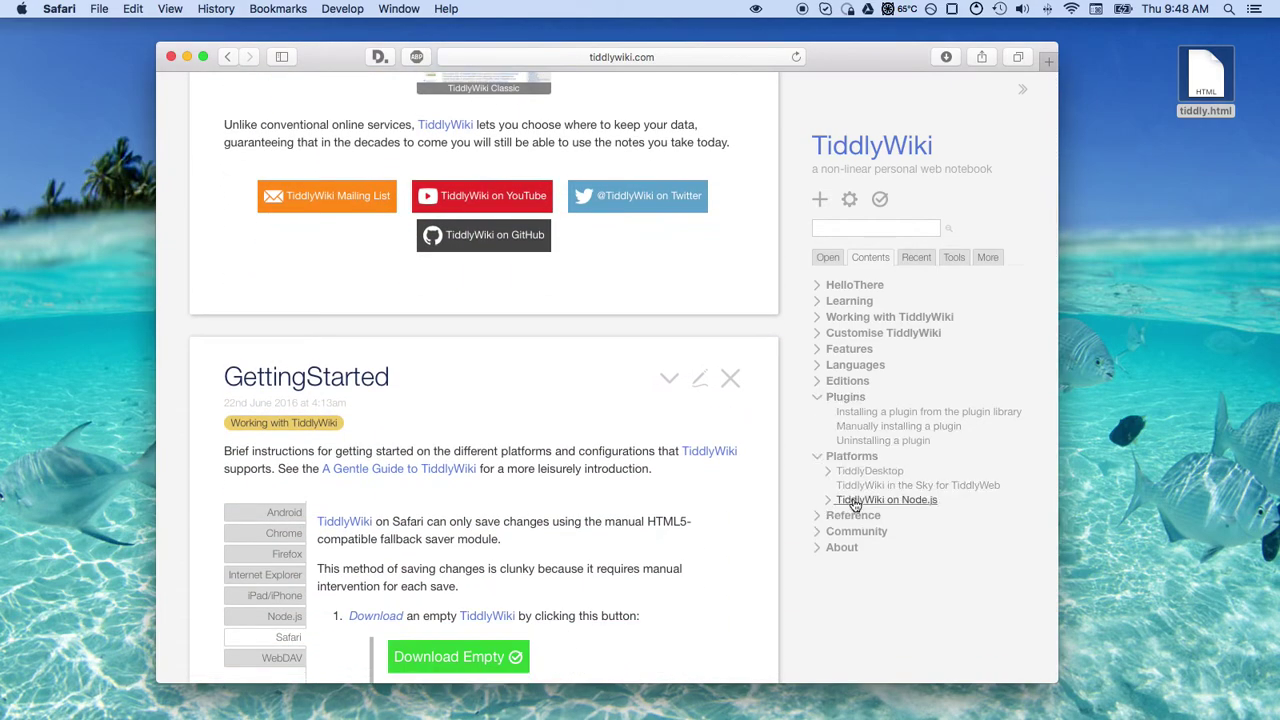
pyautogui.click(817, 397)
pyautogui.click(817, 412)
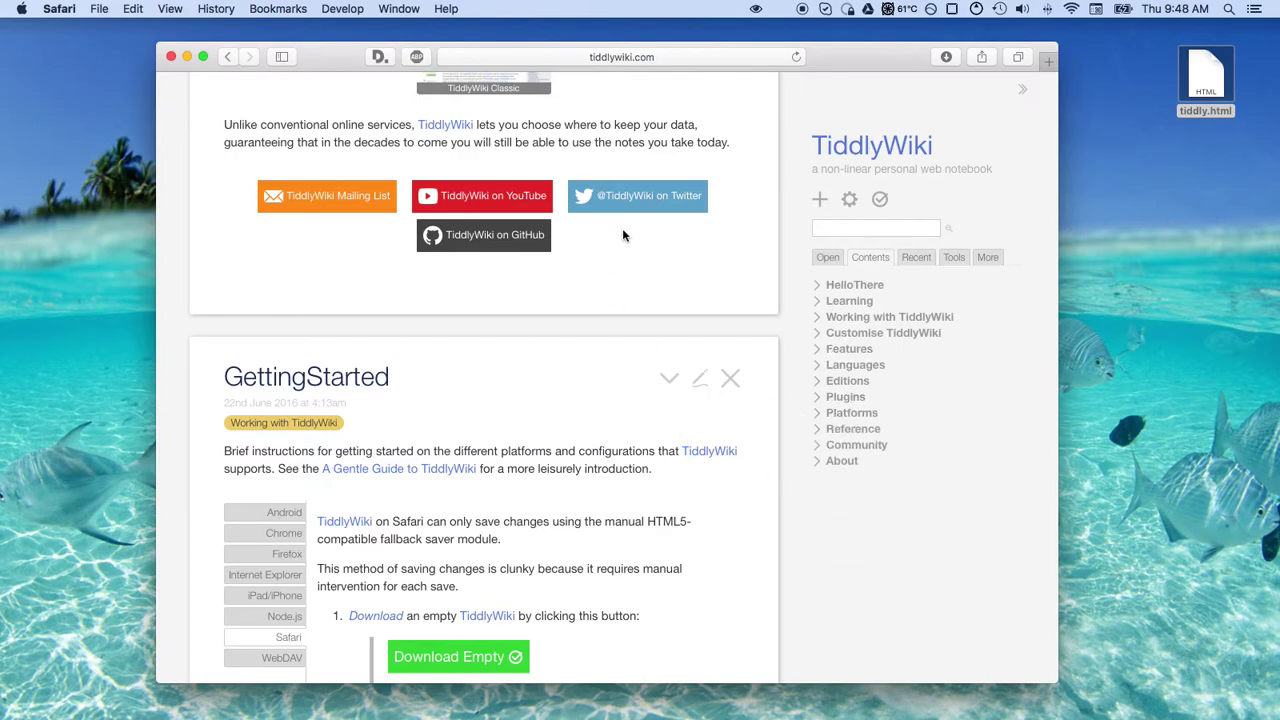
pyautogui.scroll(10, 623, 232)
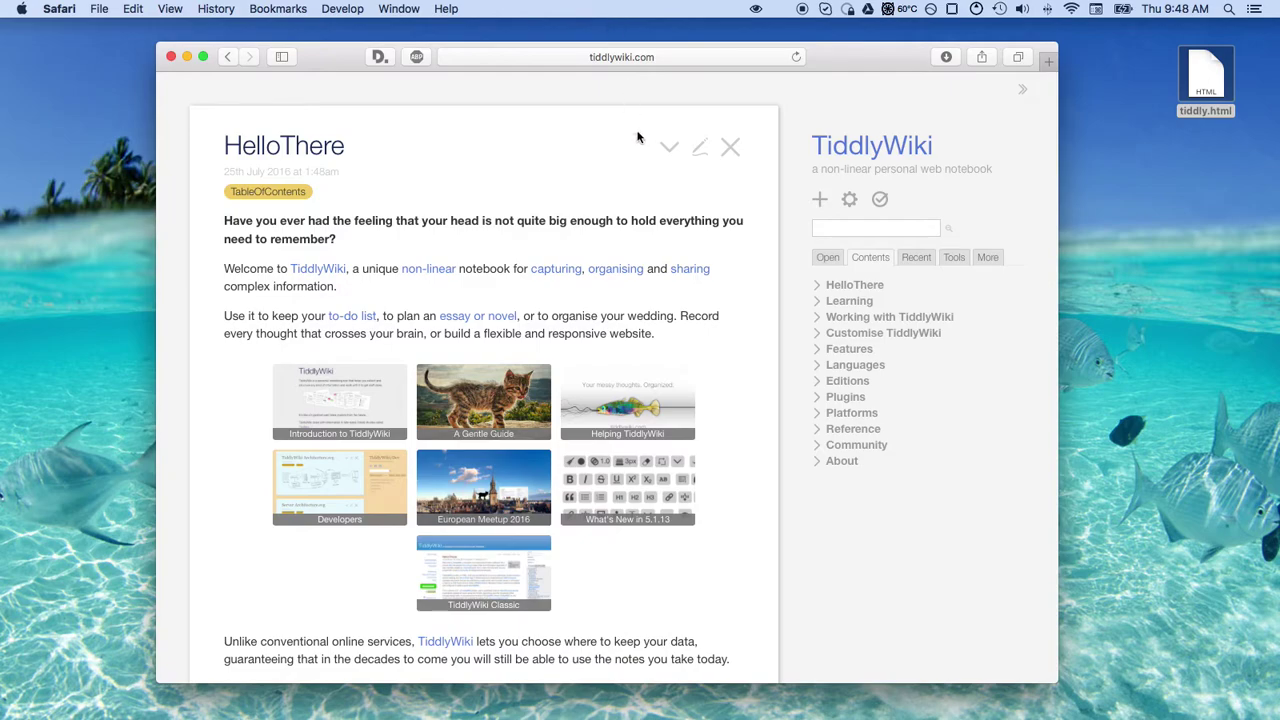
pyautogui.doubleClick(1207, 85)
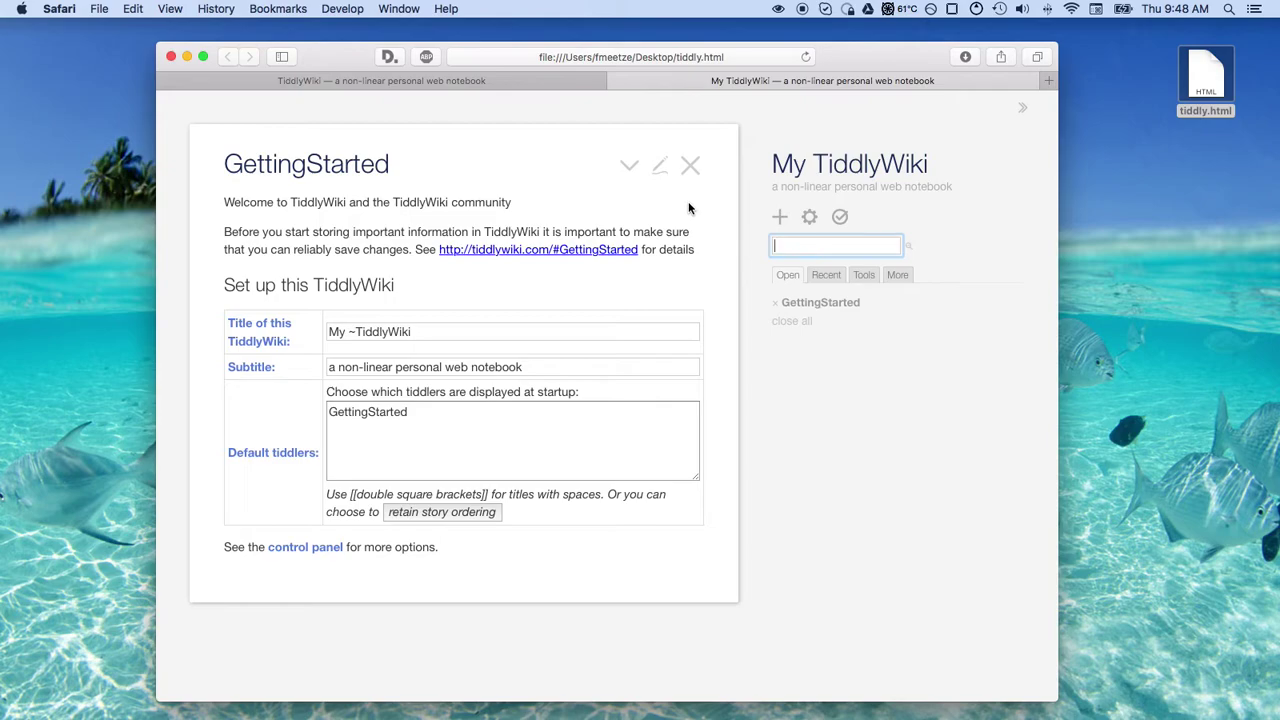
# Open a third, empty Safari tab showing the Favorites page
pyautogui.moveTo(514, 700)
pyautogui.moveTo(658, 716)
pyautogui.click(1049, 80)
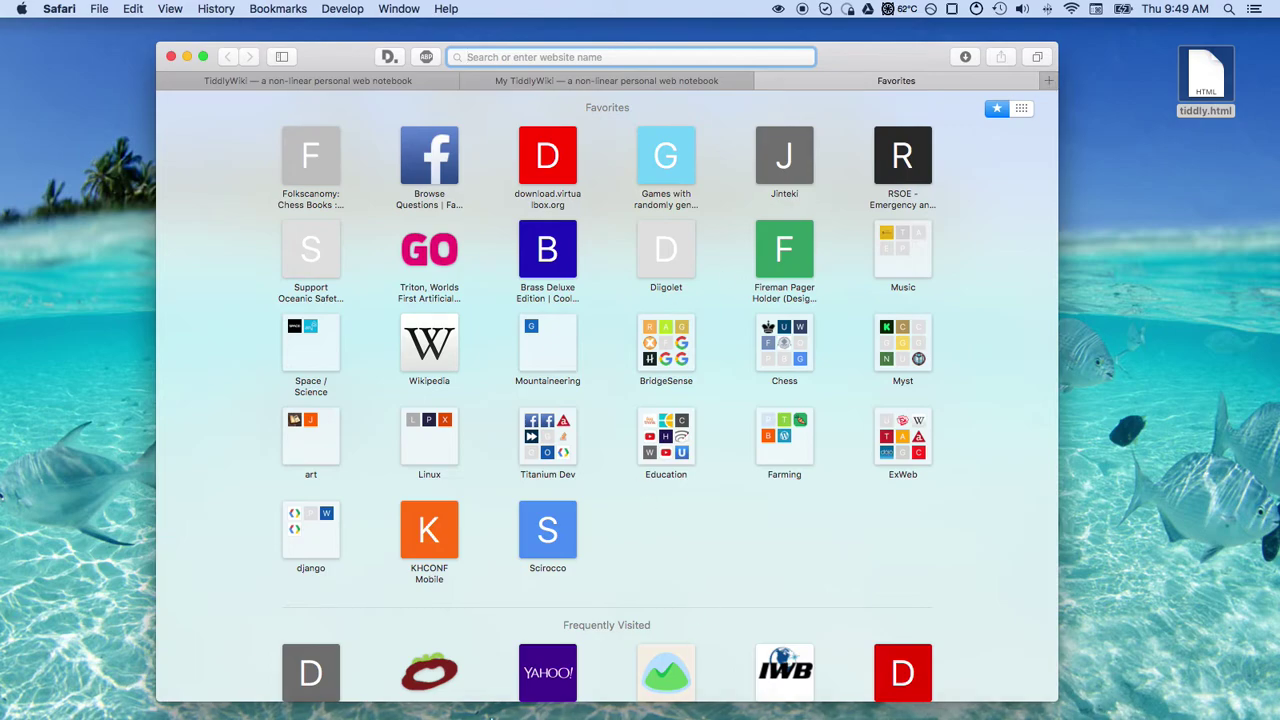
pyautogui.moveTo(486, 712)
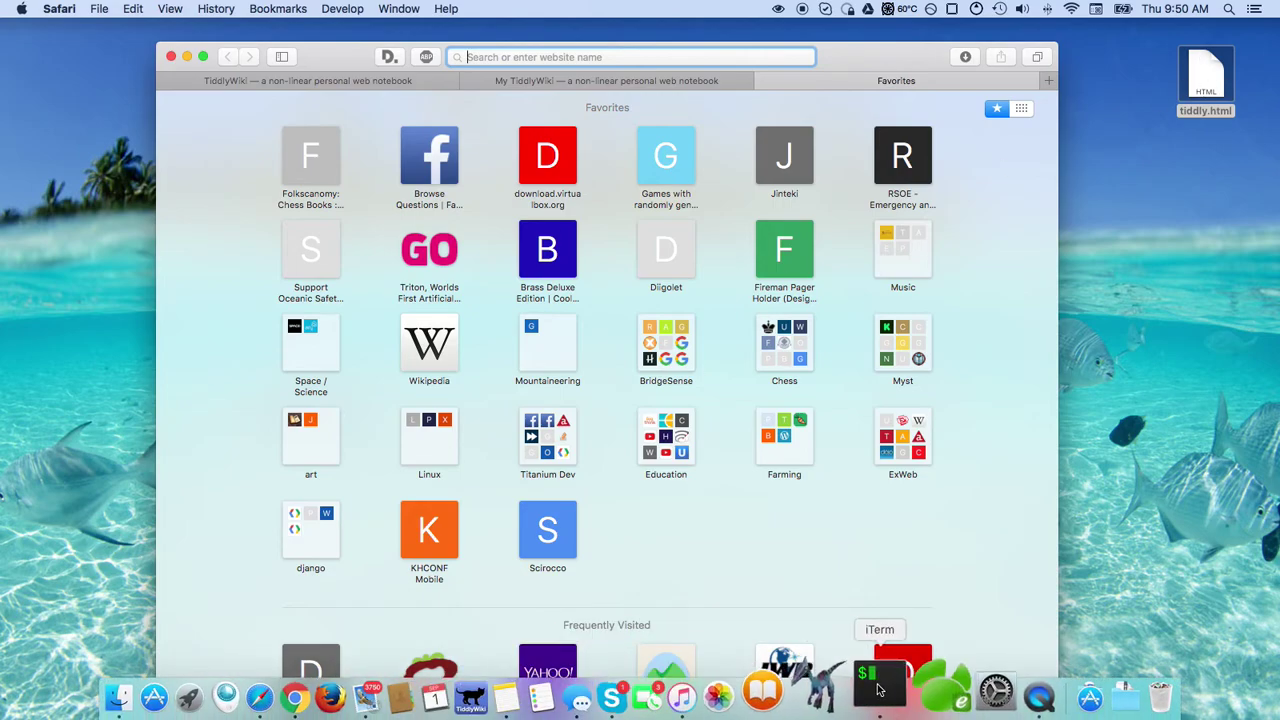
pyautogui.click(910, 705)
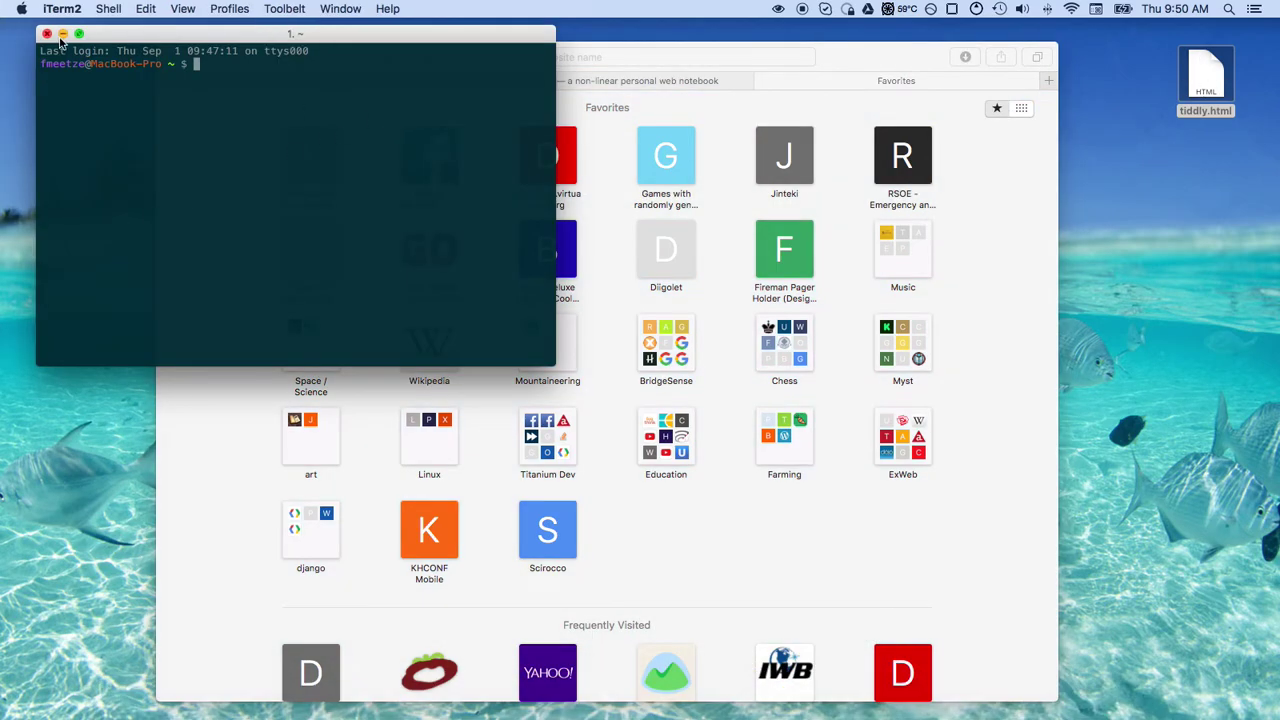
pyautogui.click(47, 35)
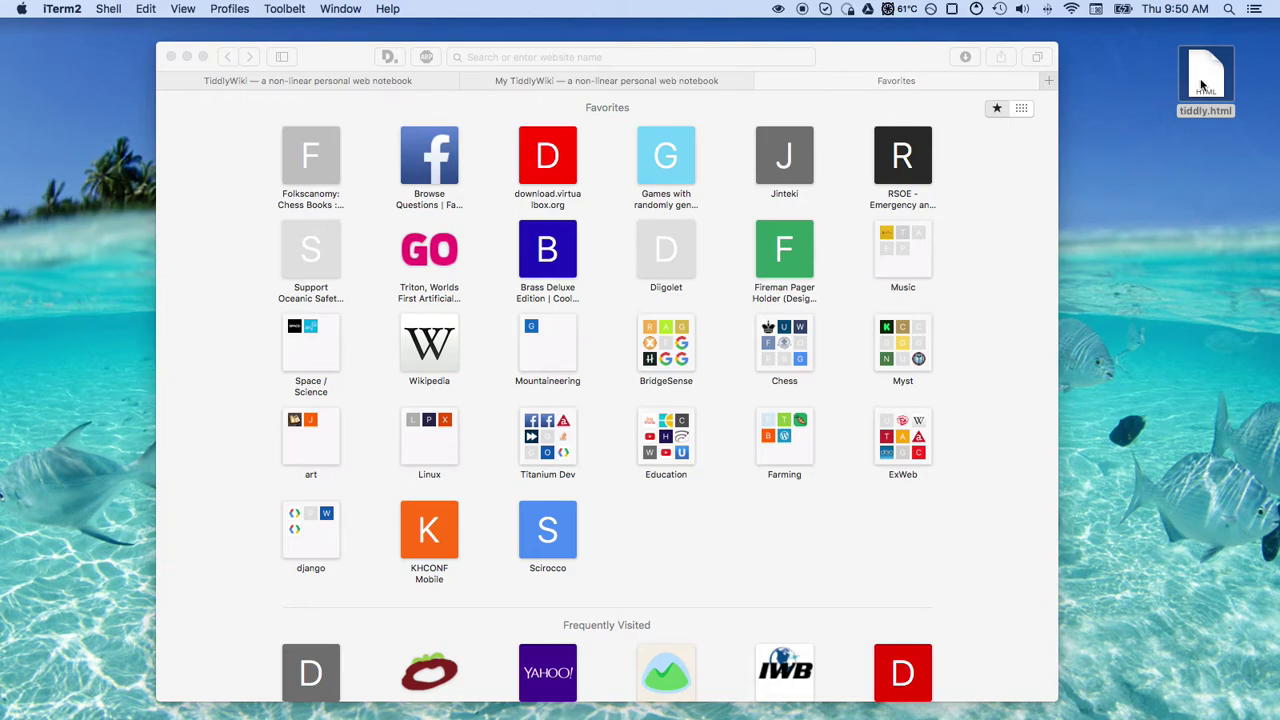
# Google 'site:github.com tiddlydesktop' from the Safari address bar
pyautogui.click(553, 57)
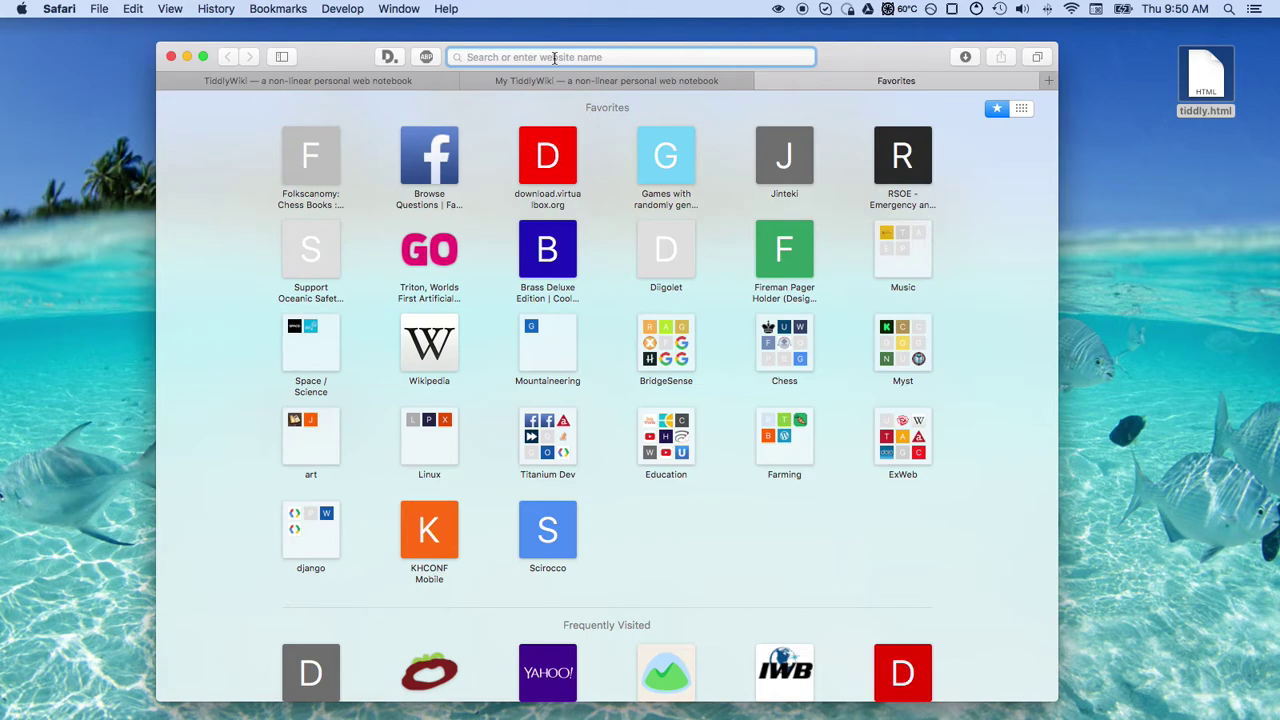
pyautogui.write('site:')
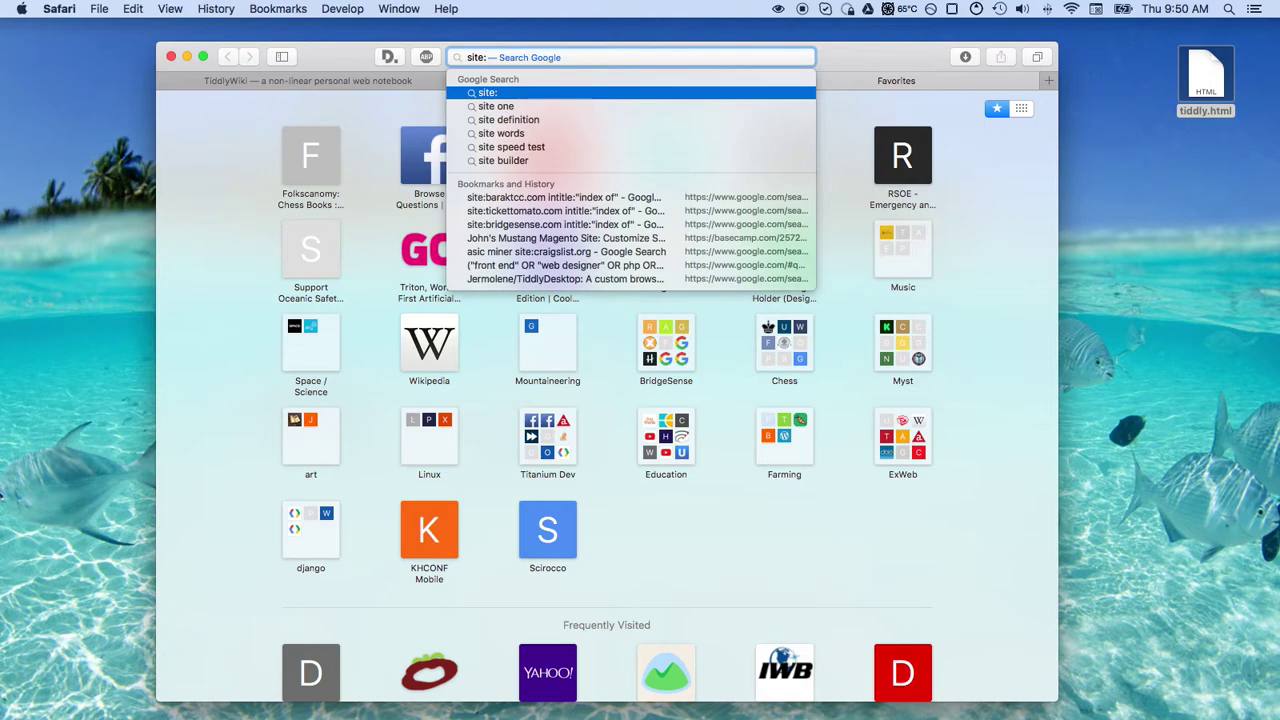
pyautogui.write('git')
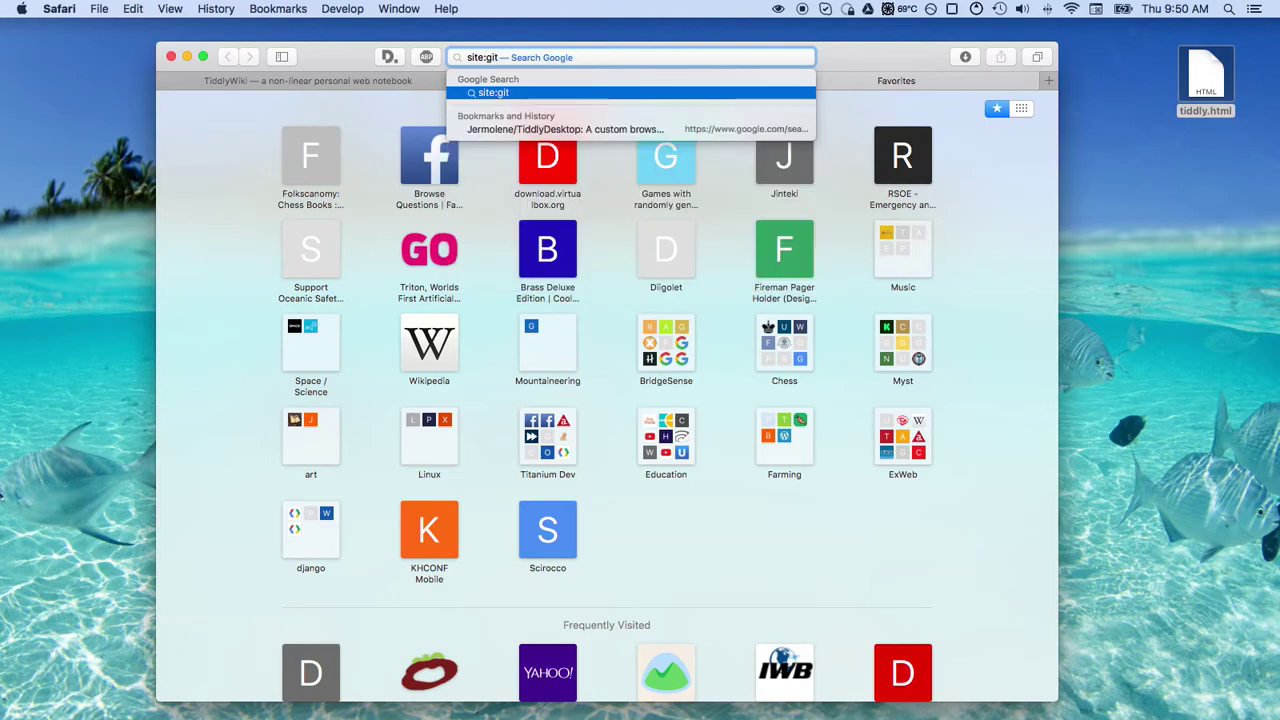
pyautogui.write('hub.com')
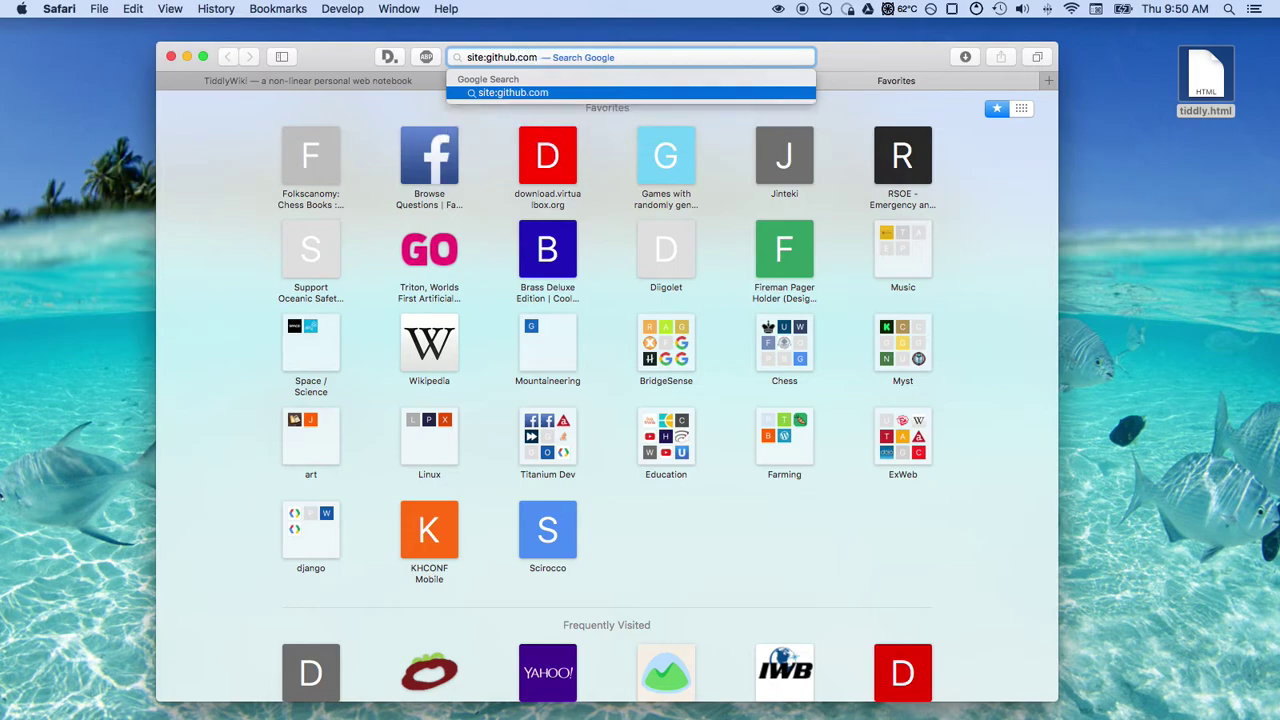
pyautogui.write(' tiddlywi')
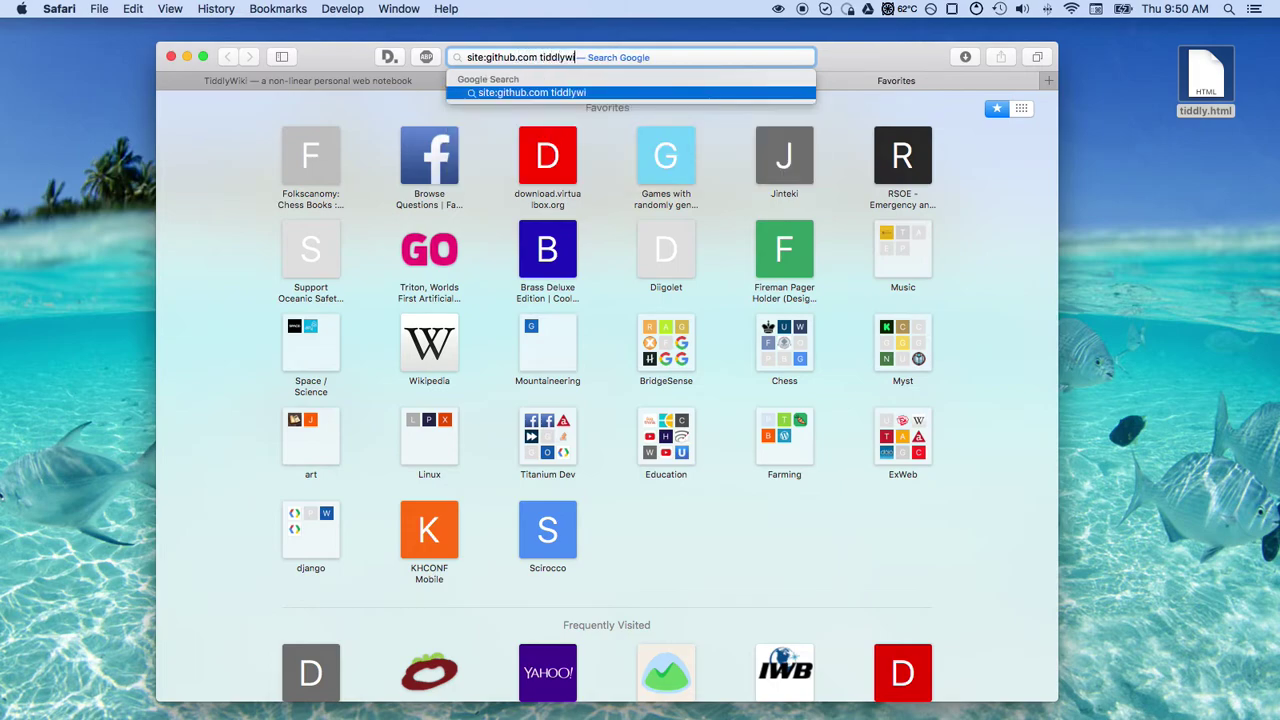
pyautogui.write('ki')
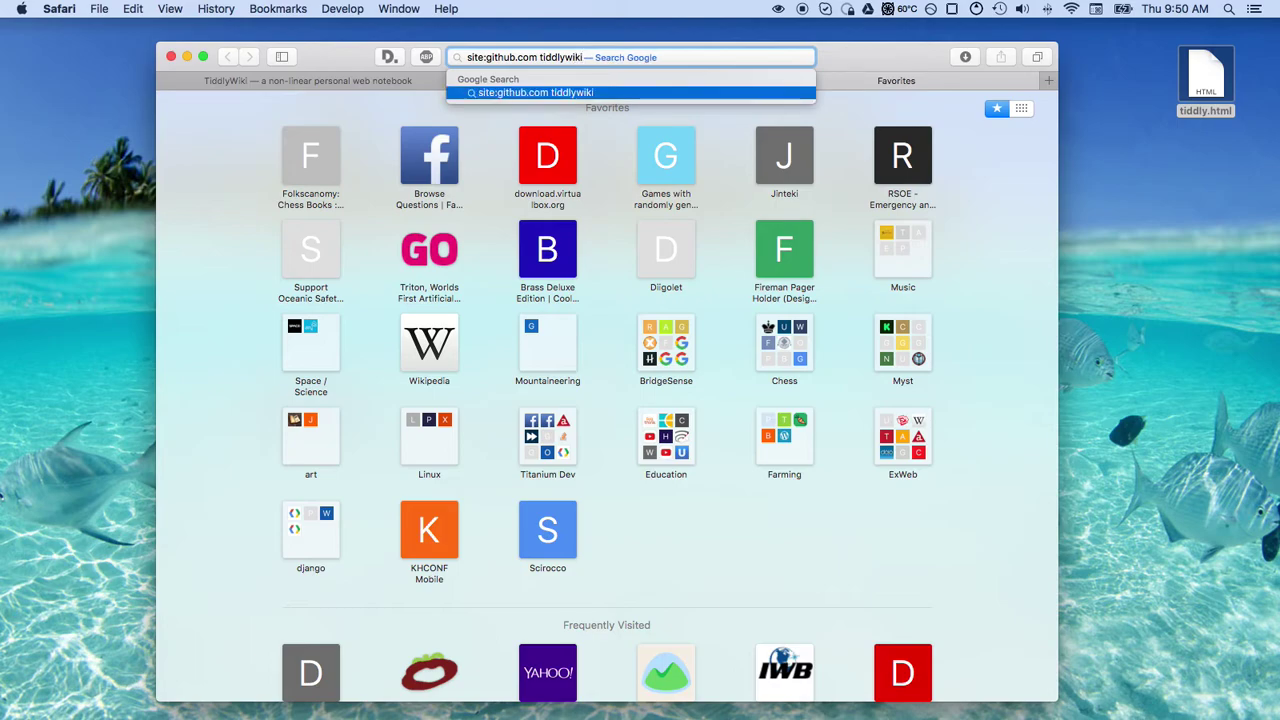
pyautogui.press('BackSpace')
pyautogui.press('BackSpace')
pyautogui.press('BackSpace')
pyautogui.press('BackSpace')
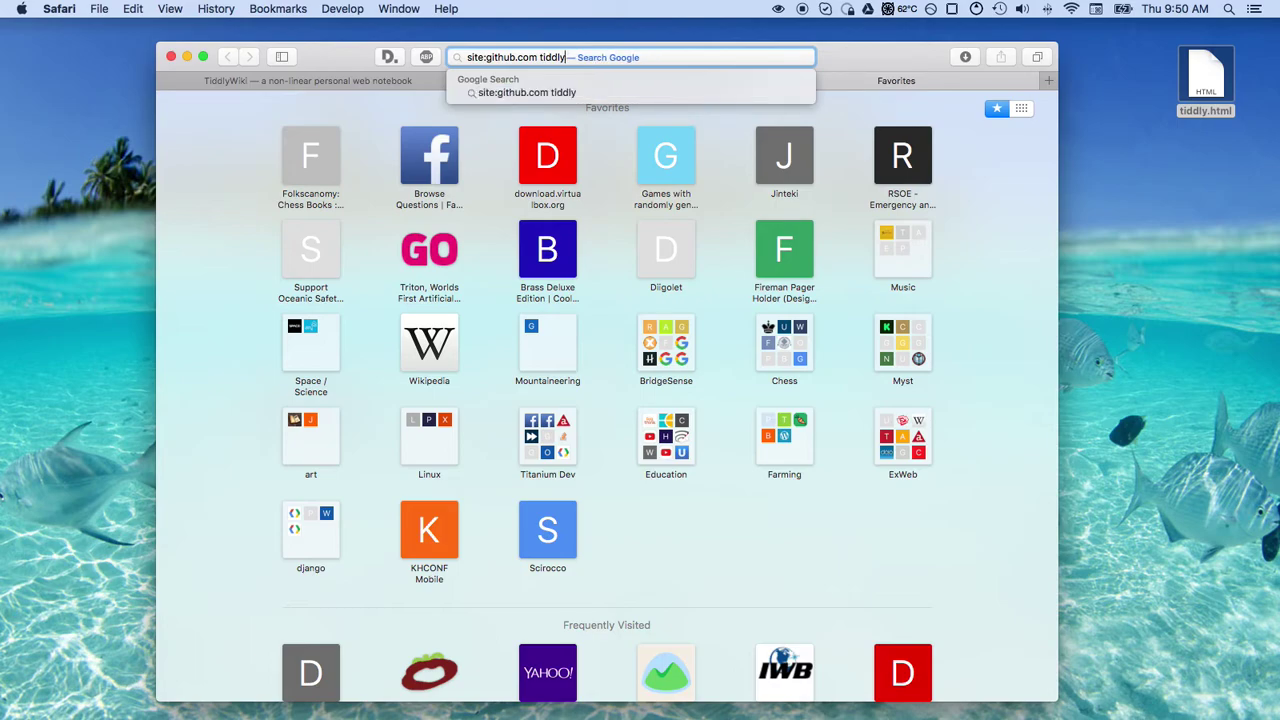
pyautogui.write('desktop')
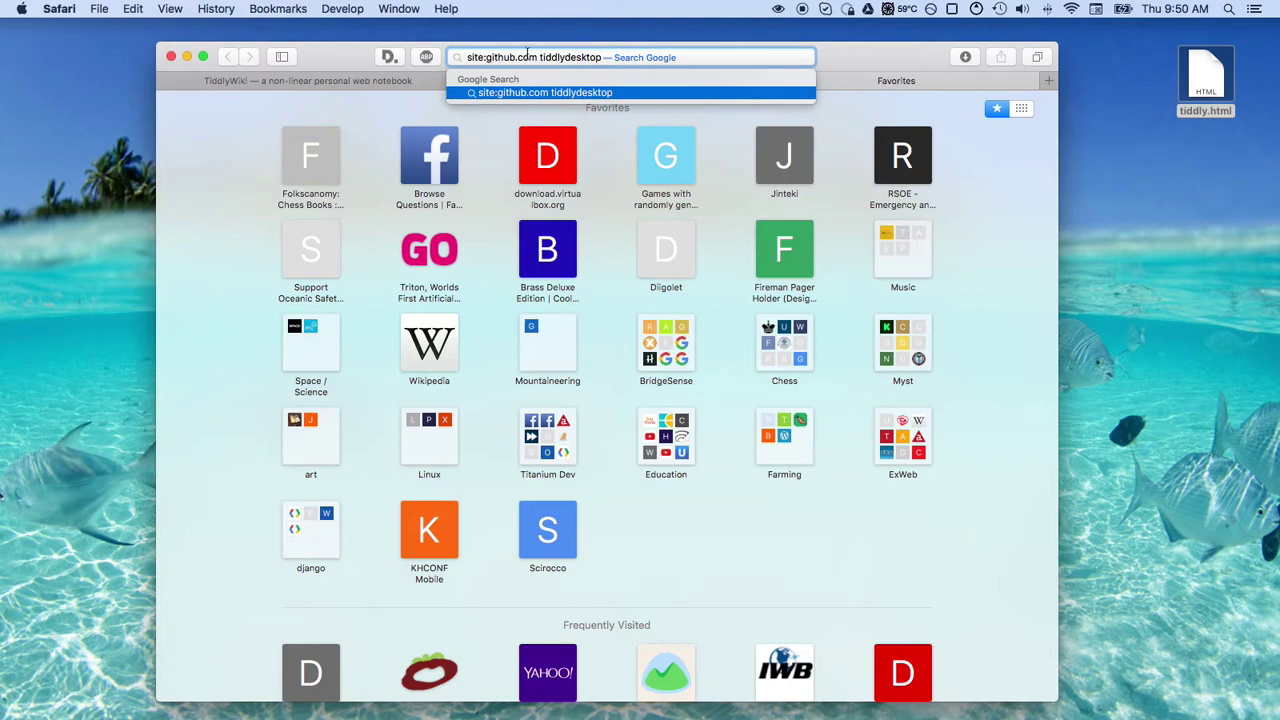
pyautogui.press('Return')
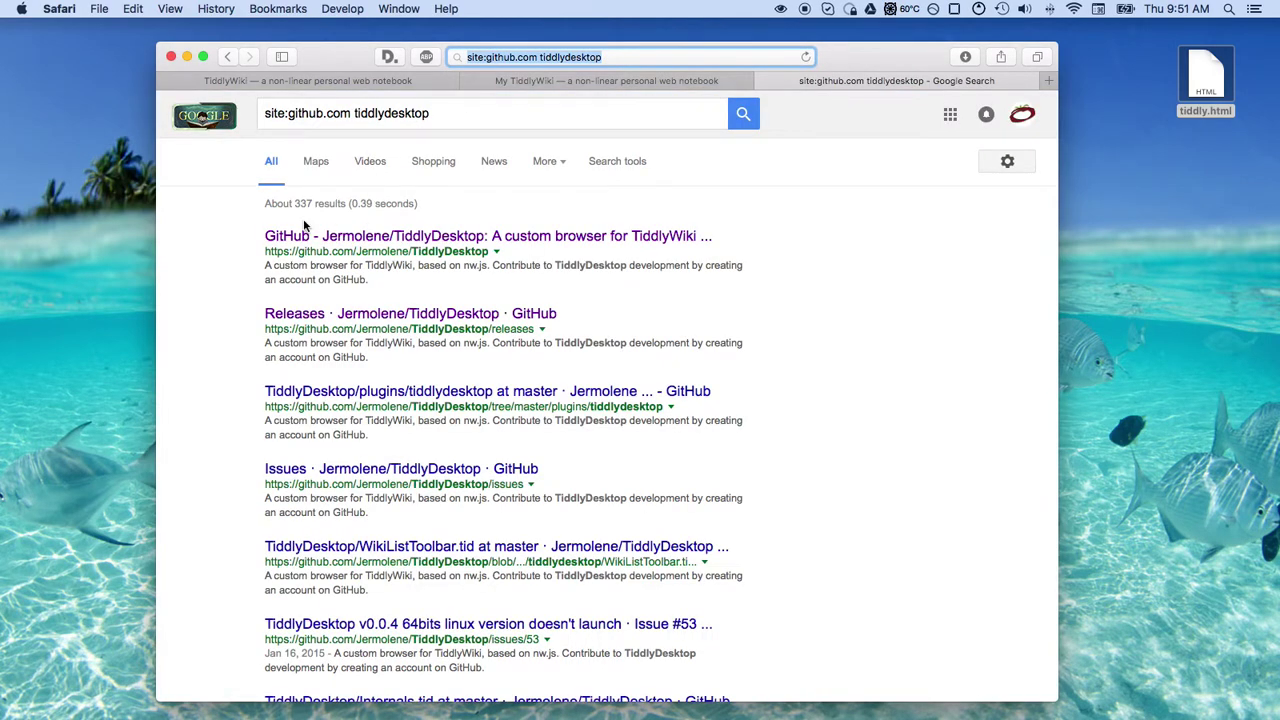
# Open the Jermolene/TiddlyDesktop GitHub repository result and scroll through its page
pyautogui.click(465, 247)
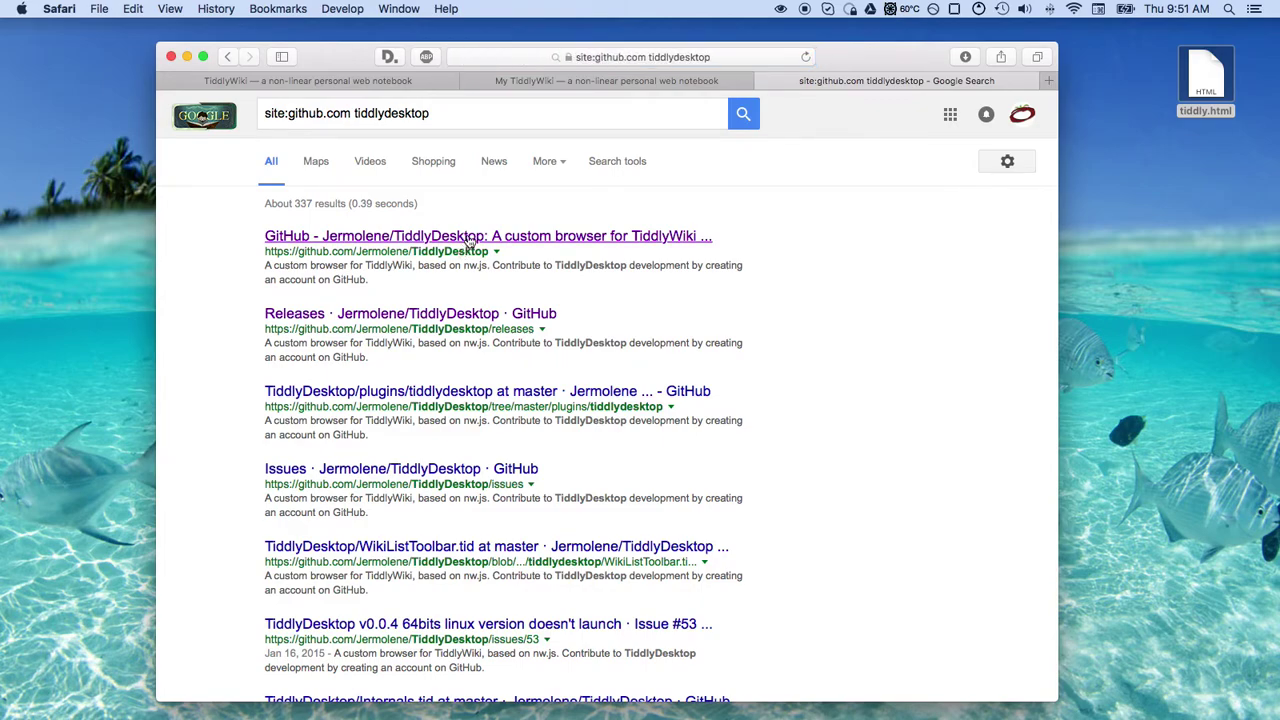
pyautogui.click(467, 239)
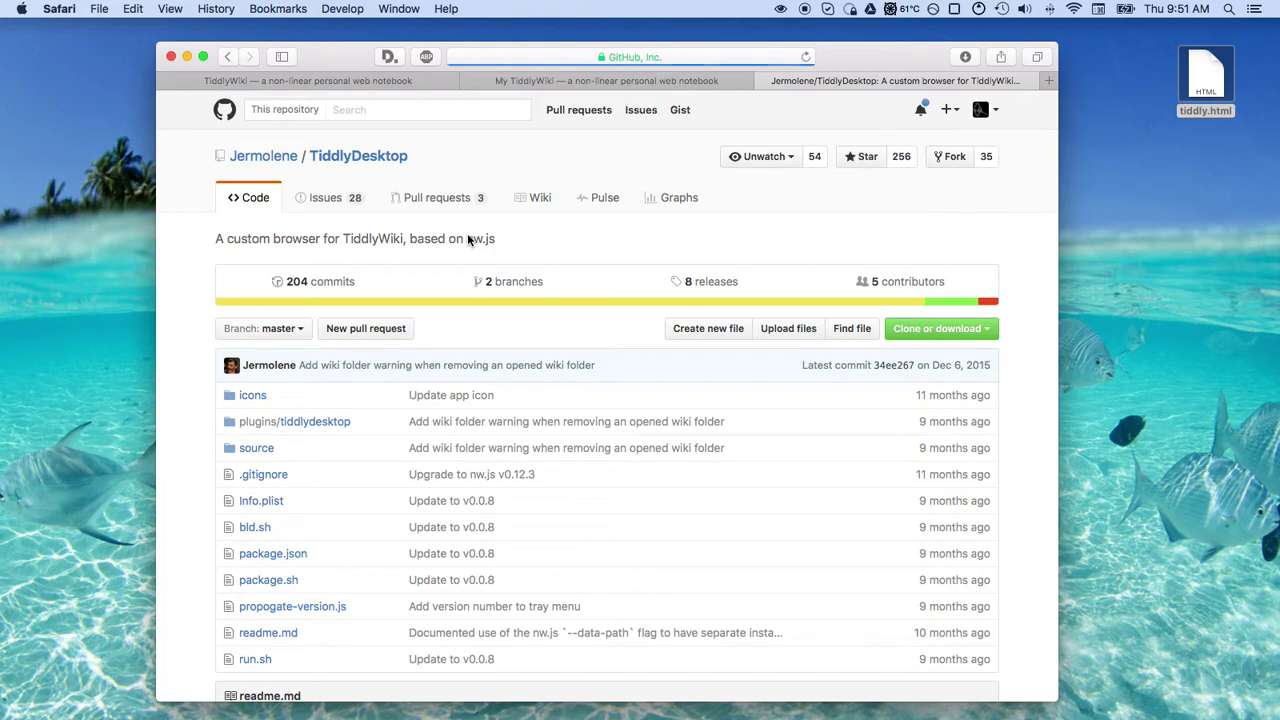
pyautogui.scroll(-10, 467, 239)
pyautogui.scroll(-3, 467, 239)
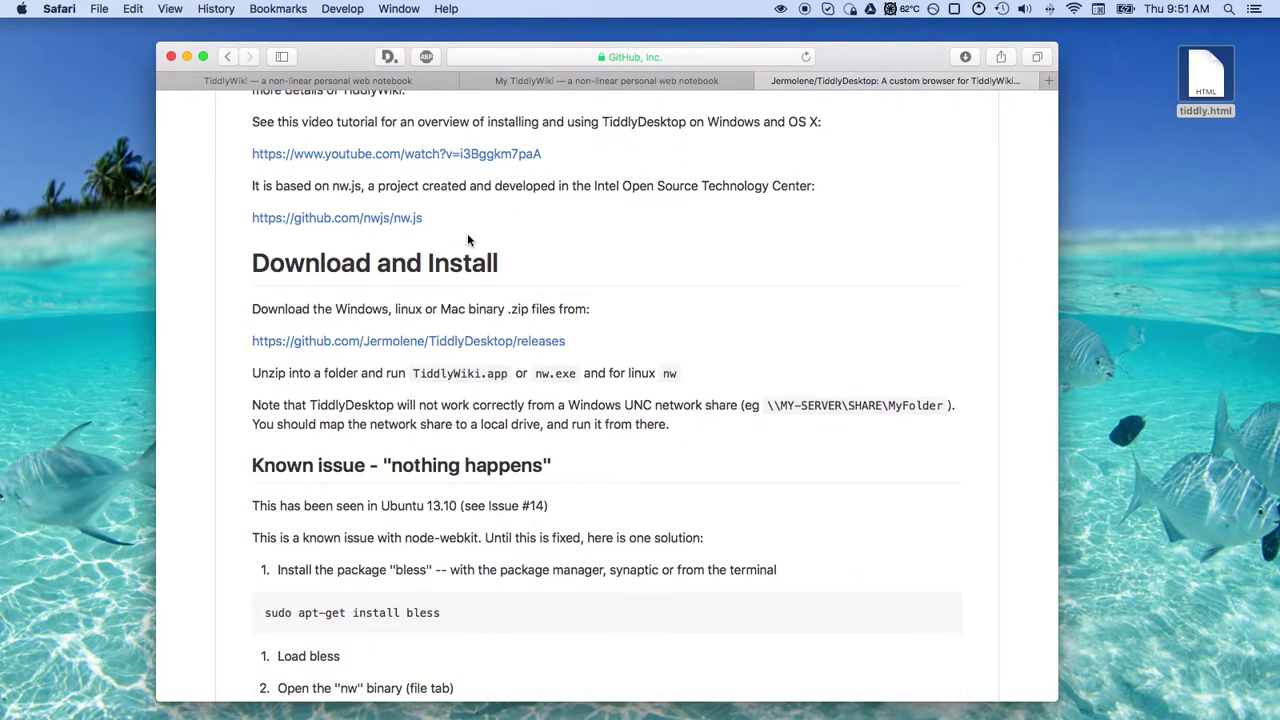
pyautogui.scroll(2, 467, 240)
pyautogui.scroll(-2, 467, 240)
pyautogui.scroll(-2, 467, 240)
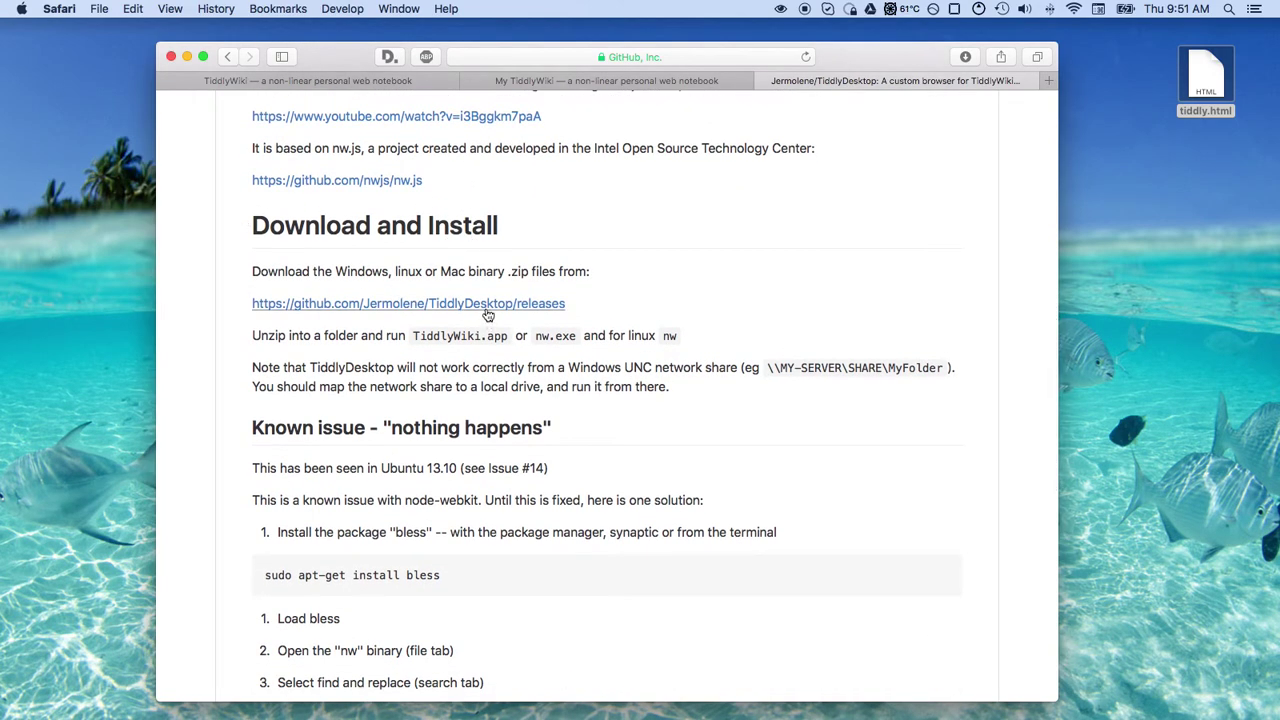
pyautogui.scroll(-10, 581, 349)
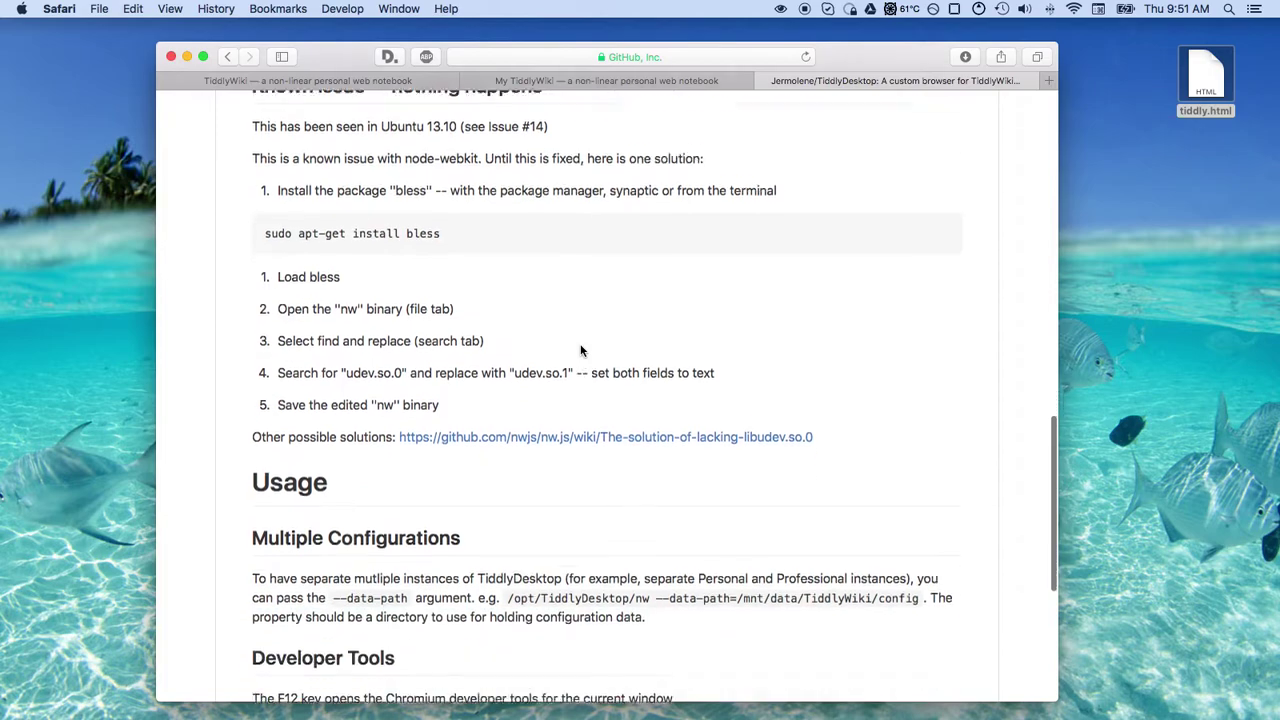
pyautogui.scroll(5, 581, 350)
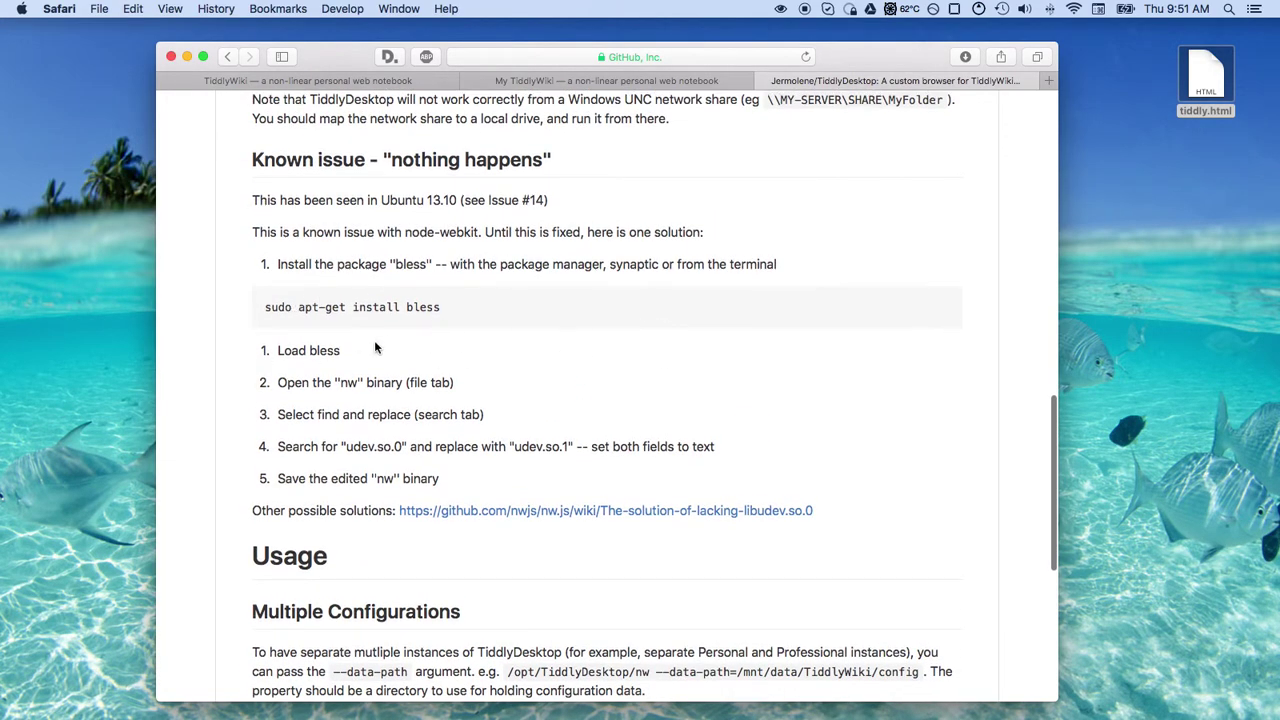
pyautogui.scroll(3, 489, 371)
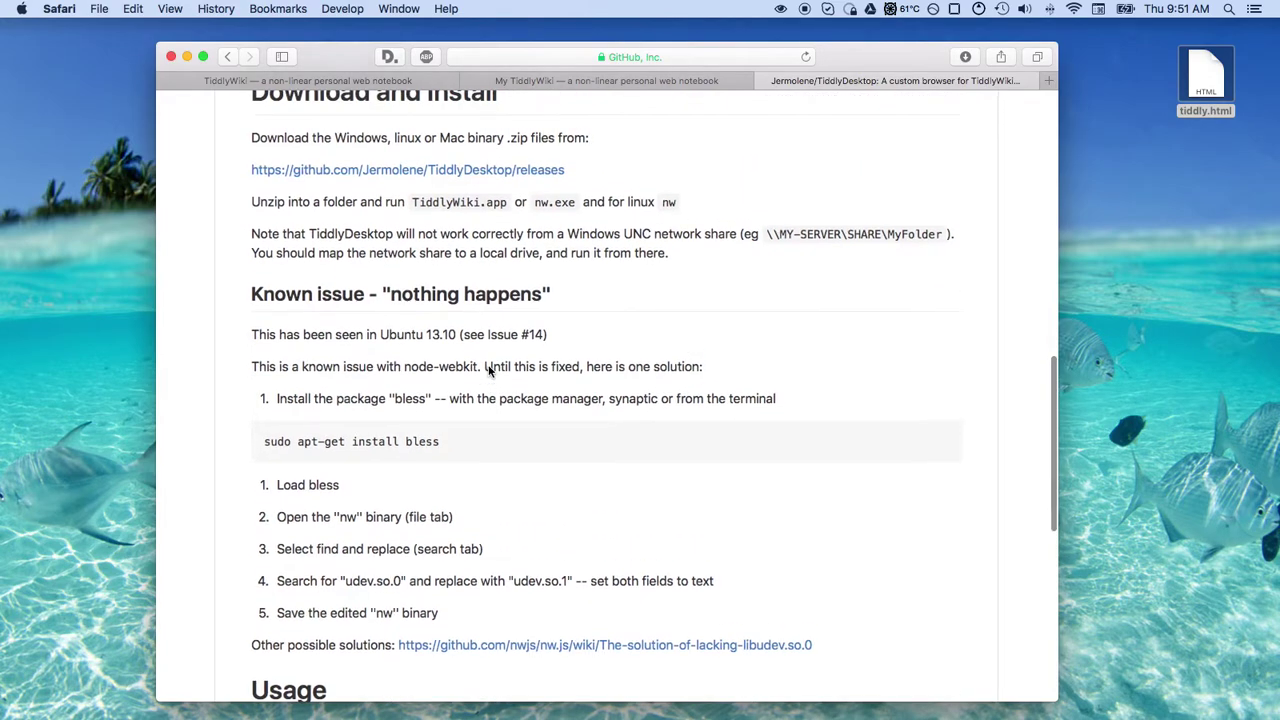
pyautogui.scroll(3, 489, 369)
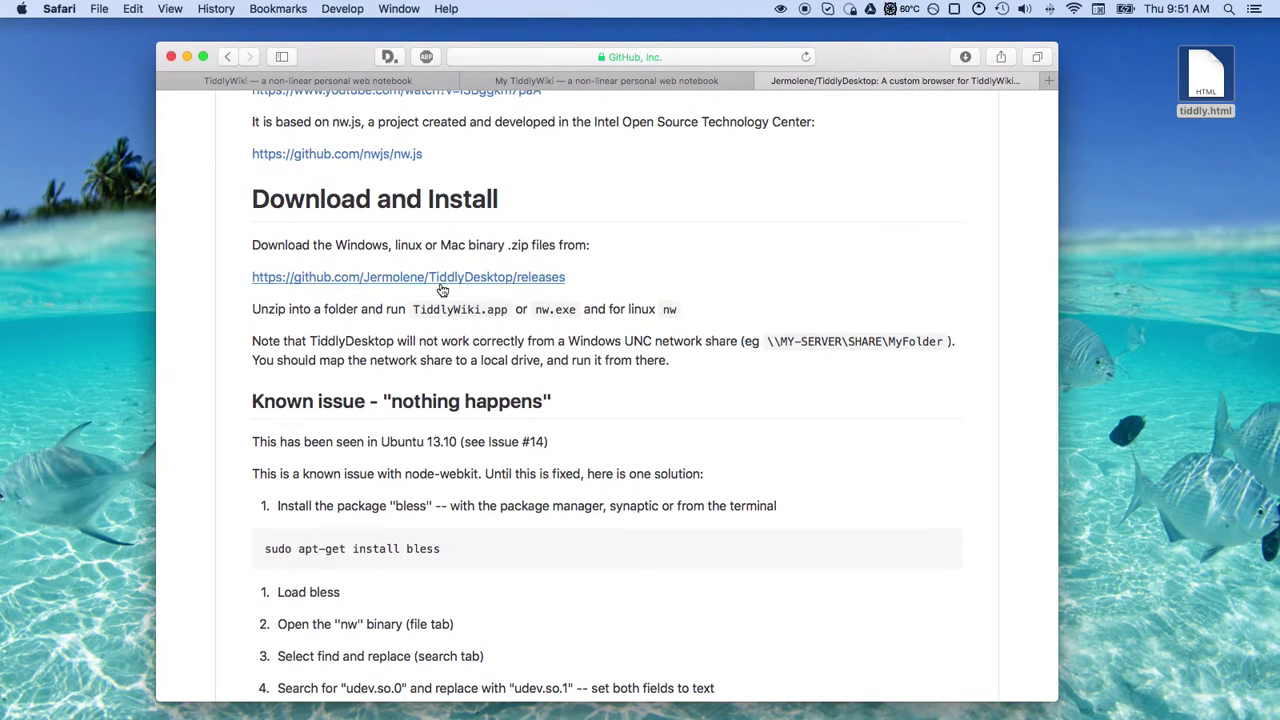
# Download tiddlydesktop-mac64-v0.0.8.zip from the Releases page and show the Downloads stack
pyautogui.click(442, 287)
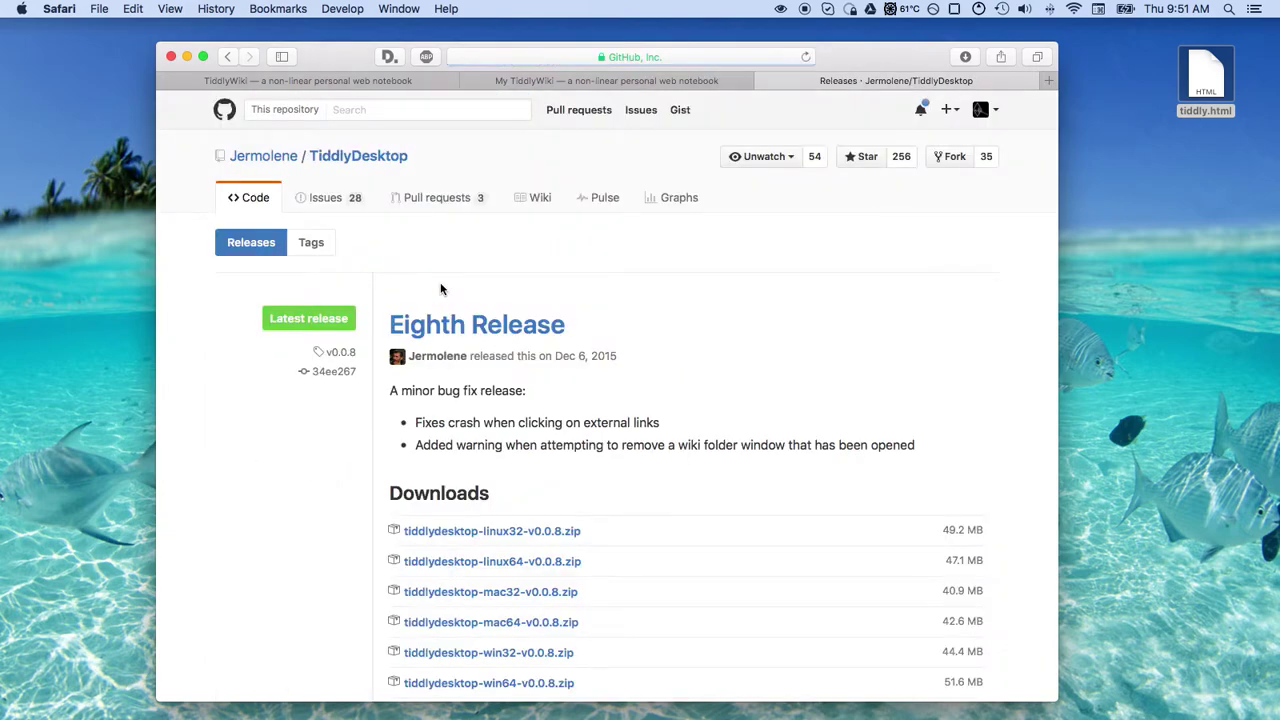
pyautogui.scroll(-3, 593, 428)
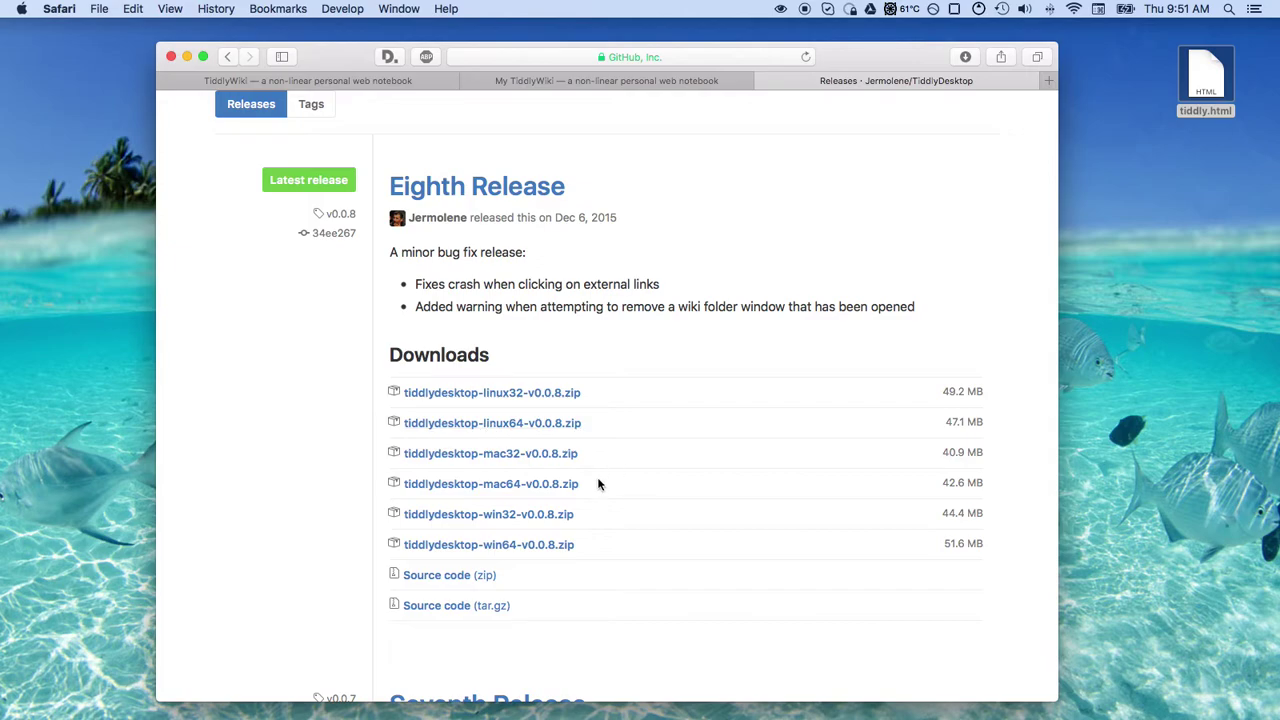
pyautogui.click(507, 489)
pyautogui.moveTo(1123, 714)
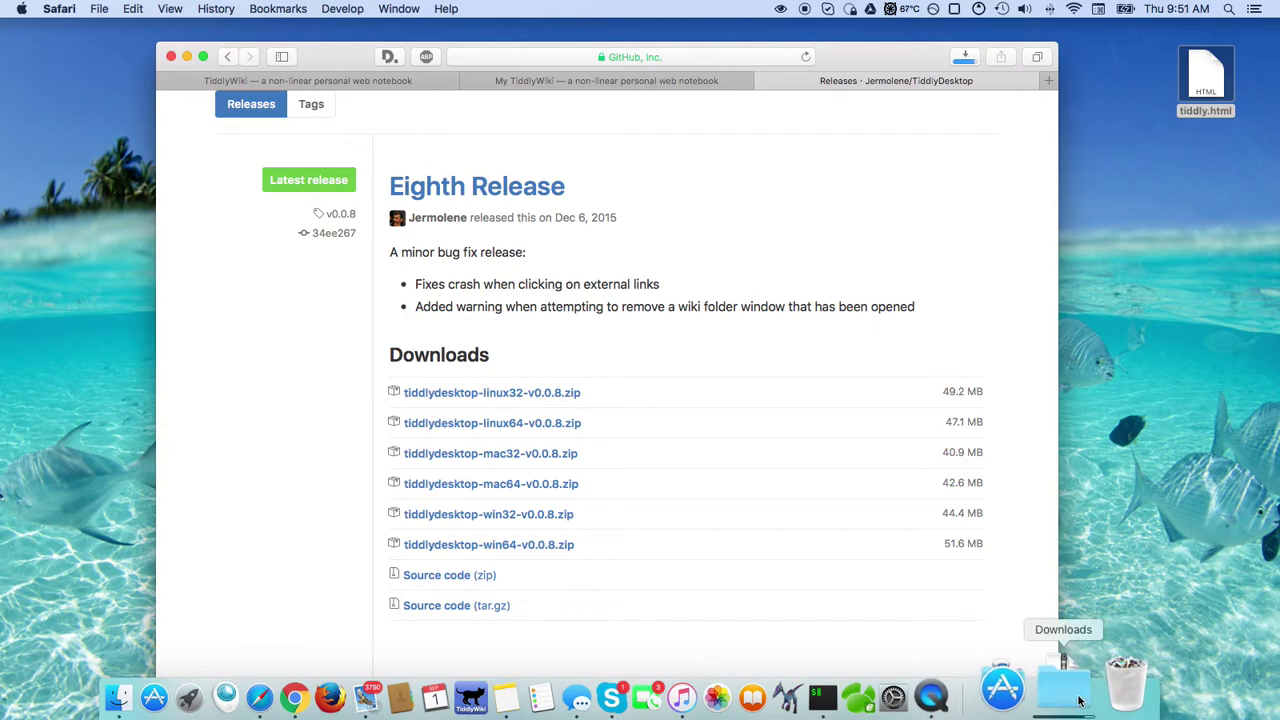
pyautogui.click(1079, 701)
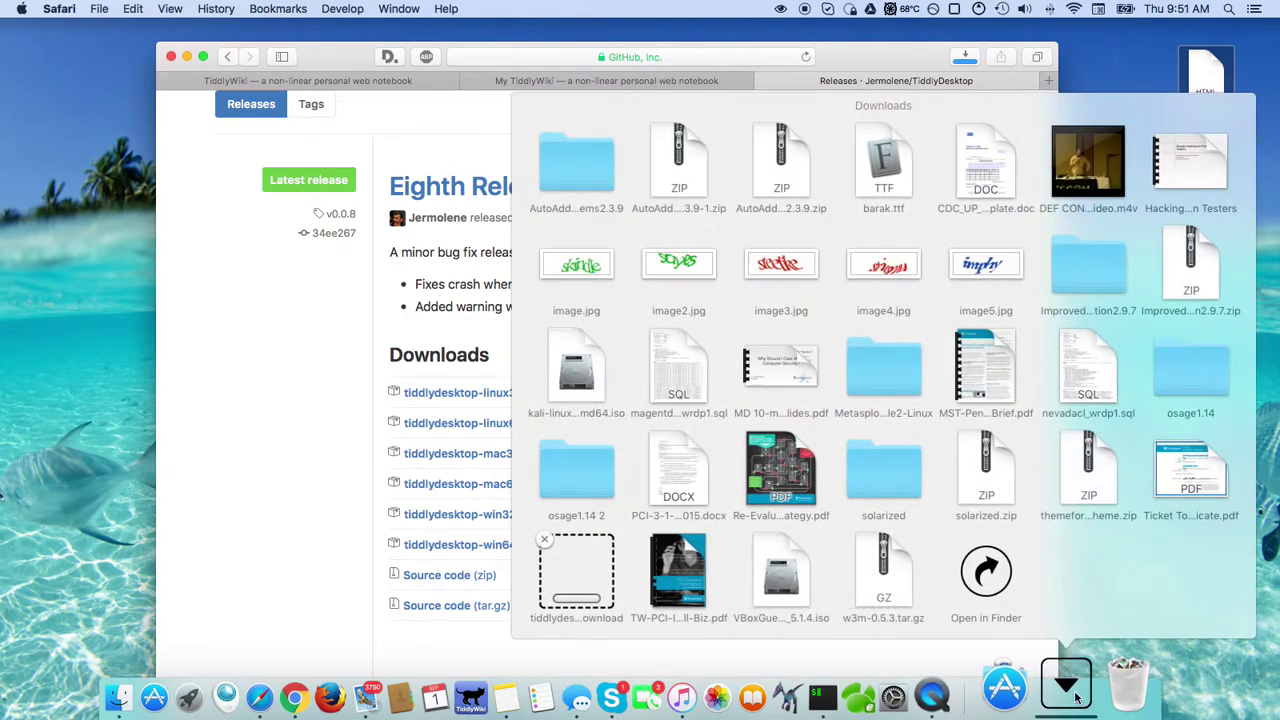
# Select TiddlyWiki inside TiddlyDesktop-mac64-v0.0.8 in Downloads, close the window, and launch TiddlyDesktop
pyautogui.click(986, 568)
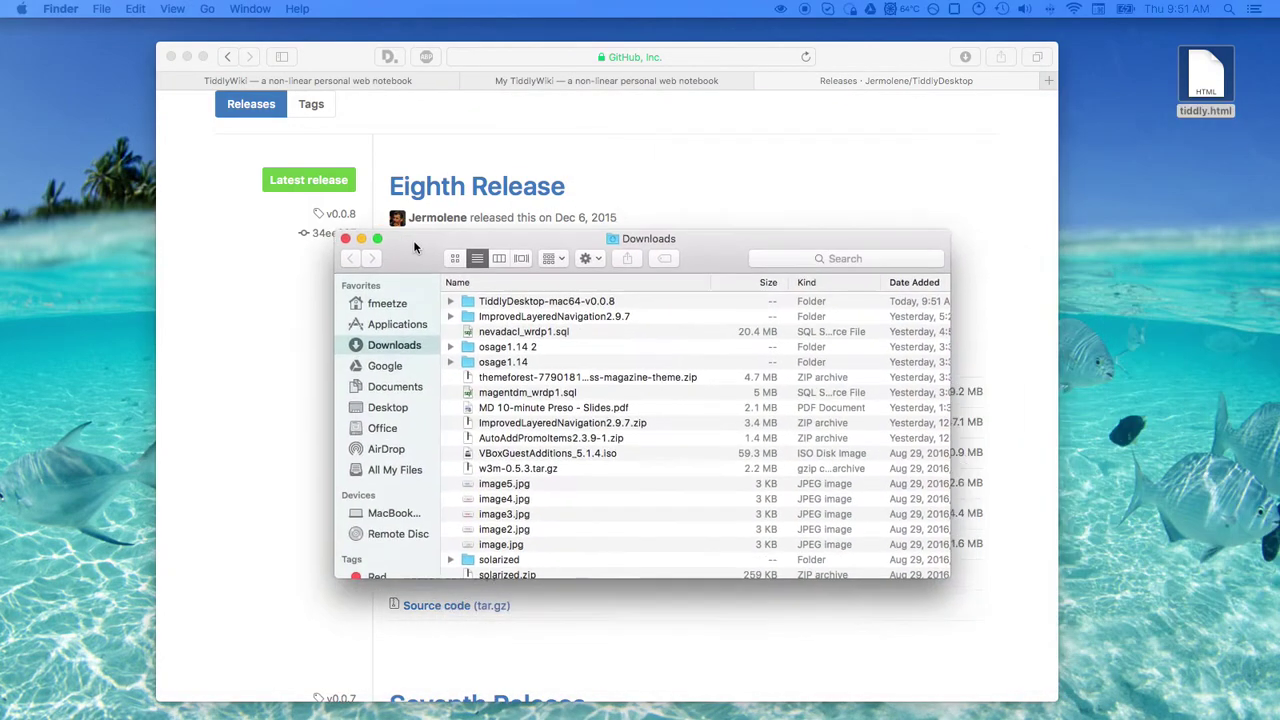
pyautogui.moveTo(410, 240); pyautogui.dragTo(293, 198)
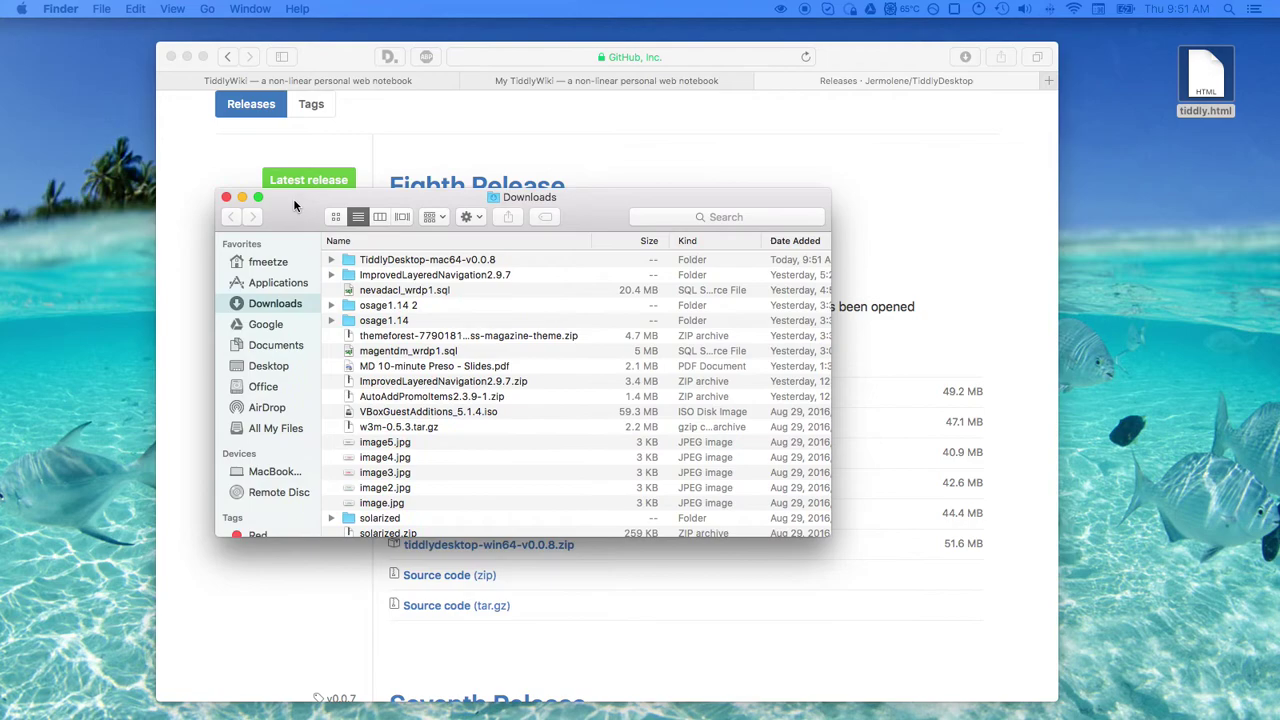
pyautogui.click(332, 261)
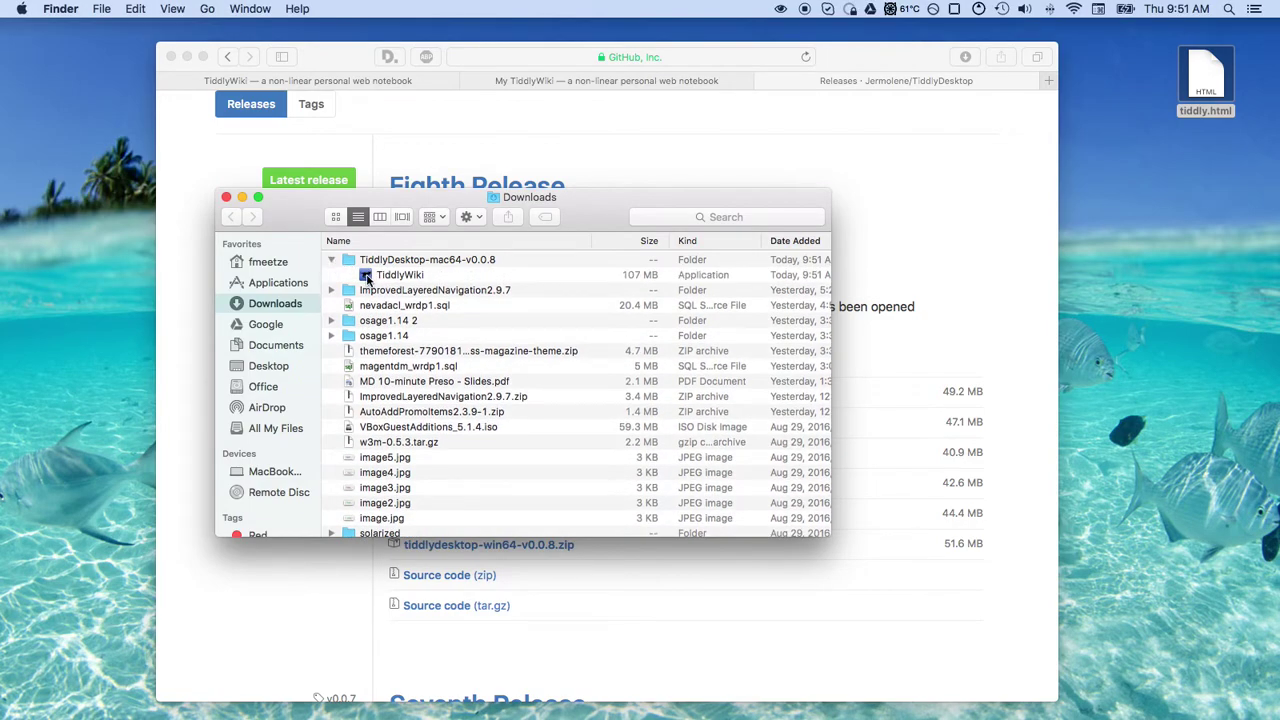
pyautogui.click(367, 277)
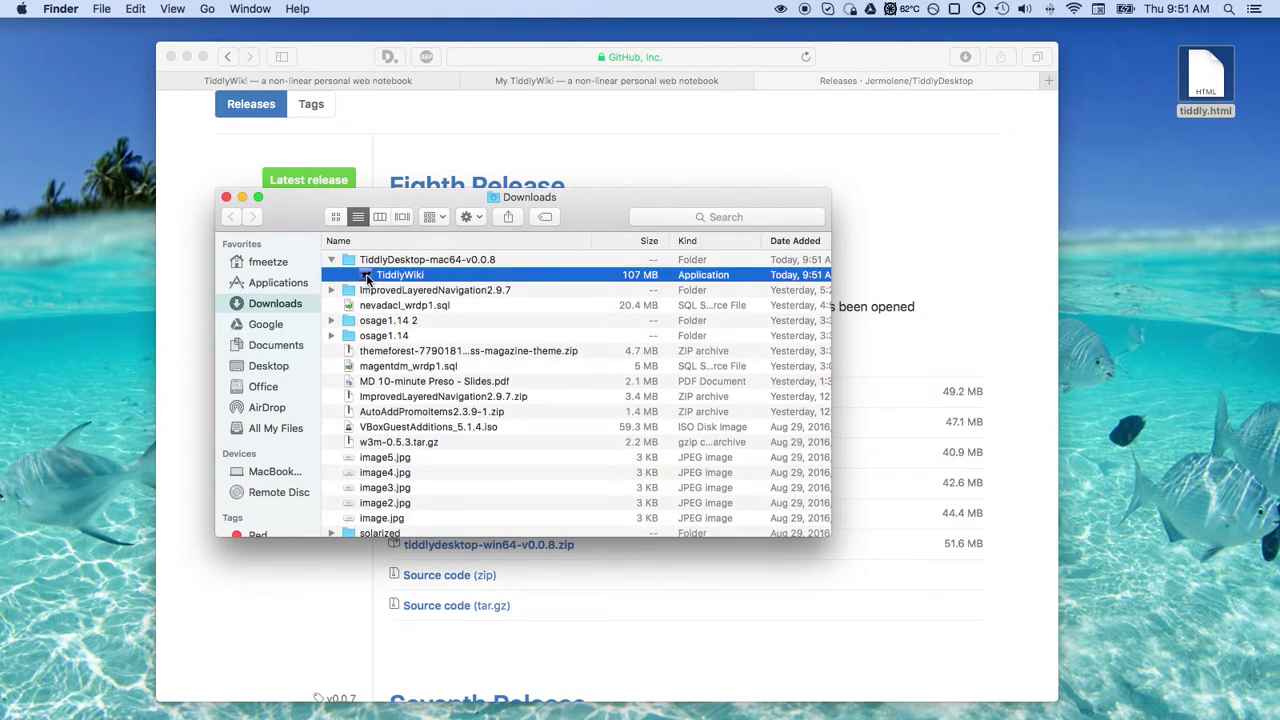
pyautogui.moveTo(1110, 712)
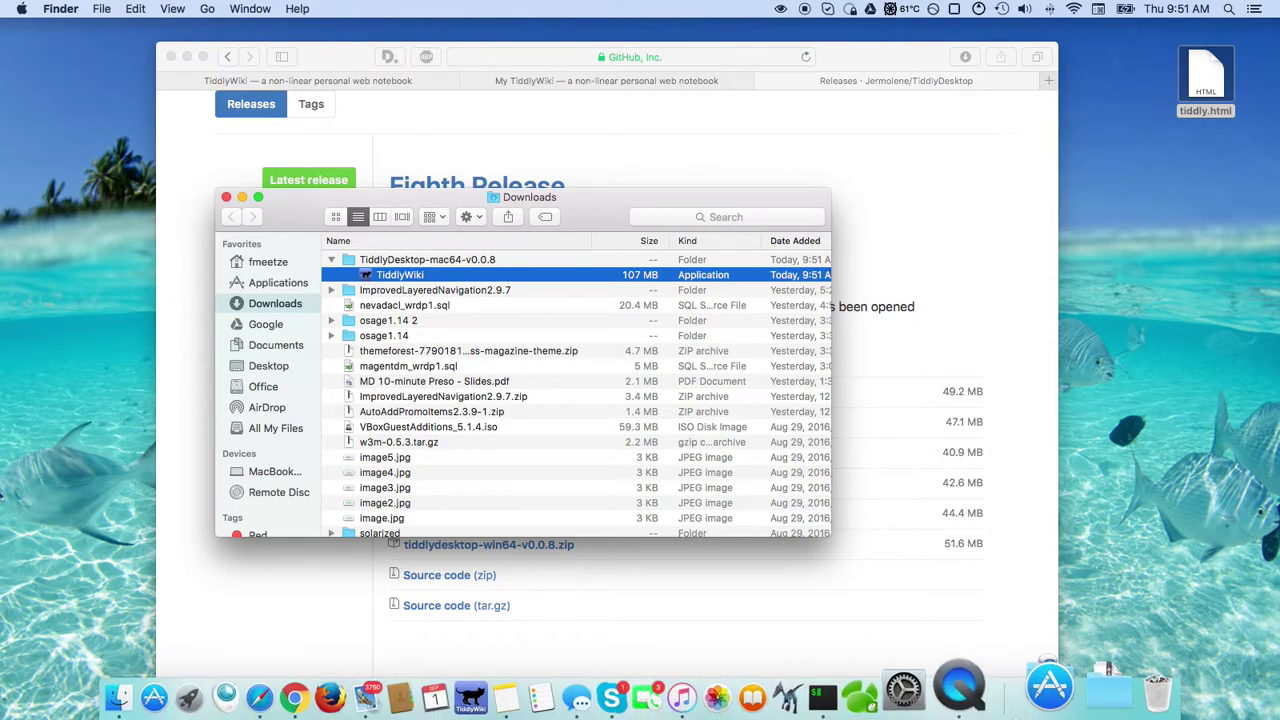
pyautogui.click(226, 197)
pyautogui.moveTo(660, 705)
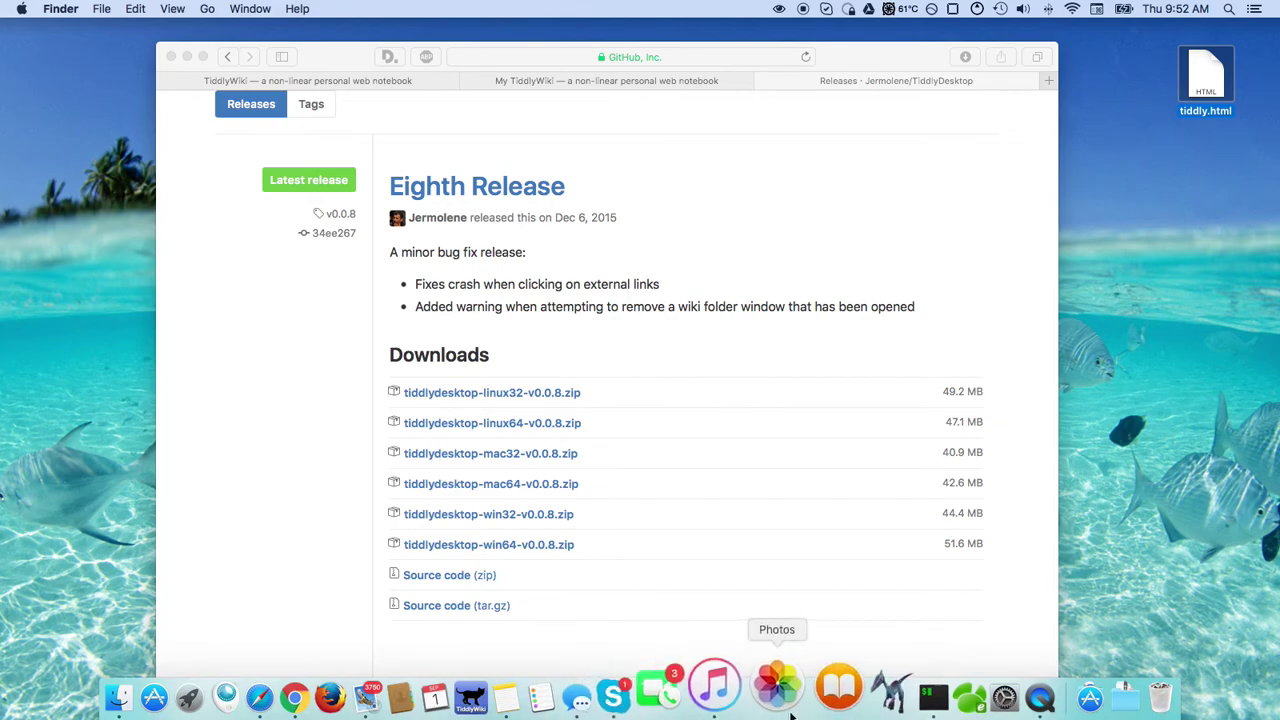
pyautogui.click(518, 693)
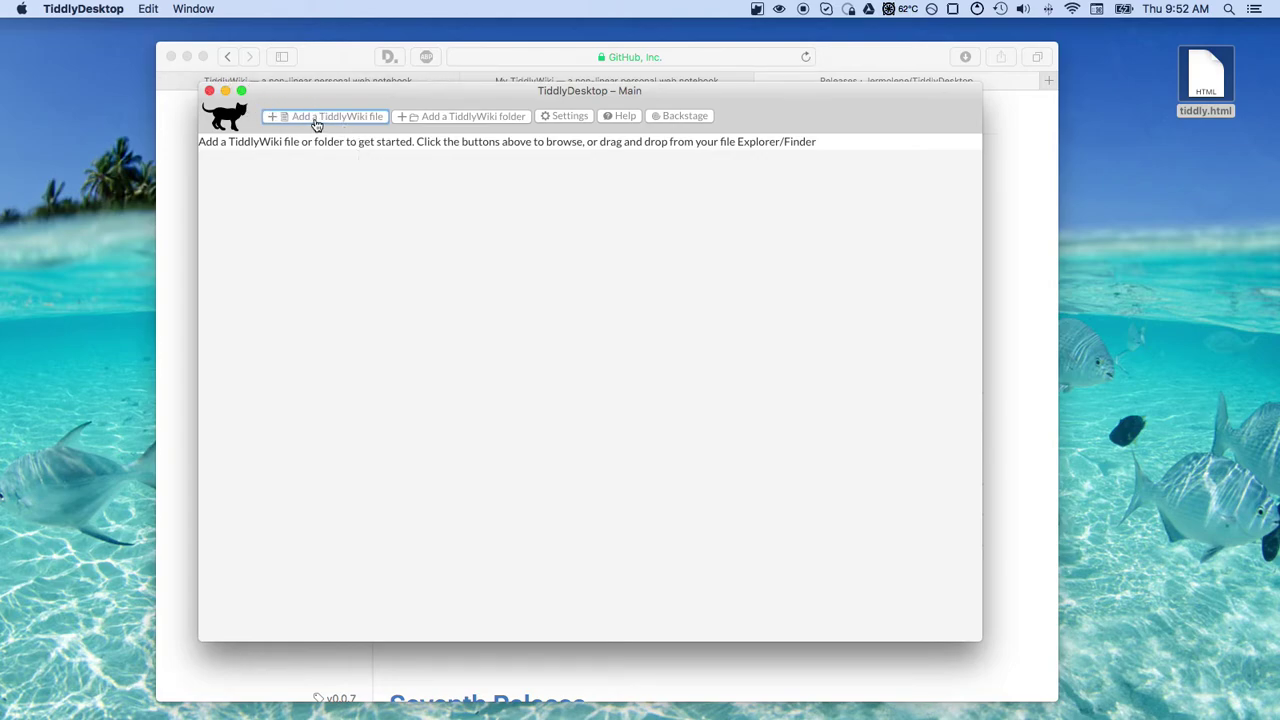
# Minimise Safari and add Desktop/tiddly.html through 'Add a TiddlyWiki file'
pyautogui.click(187, 57)
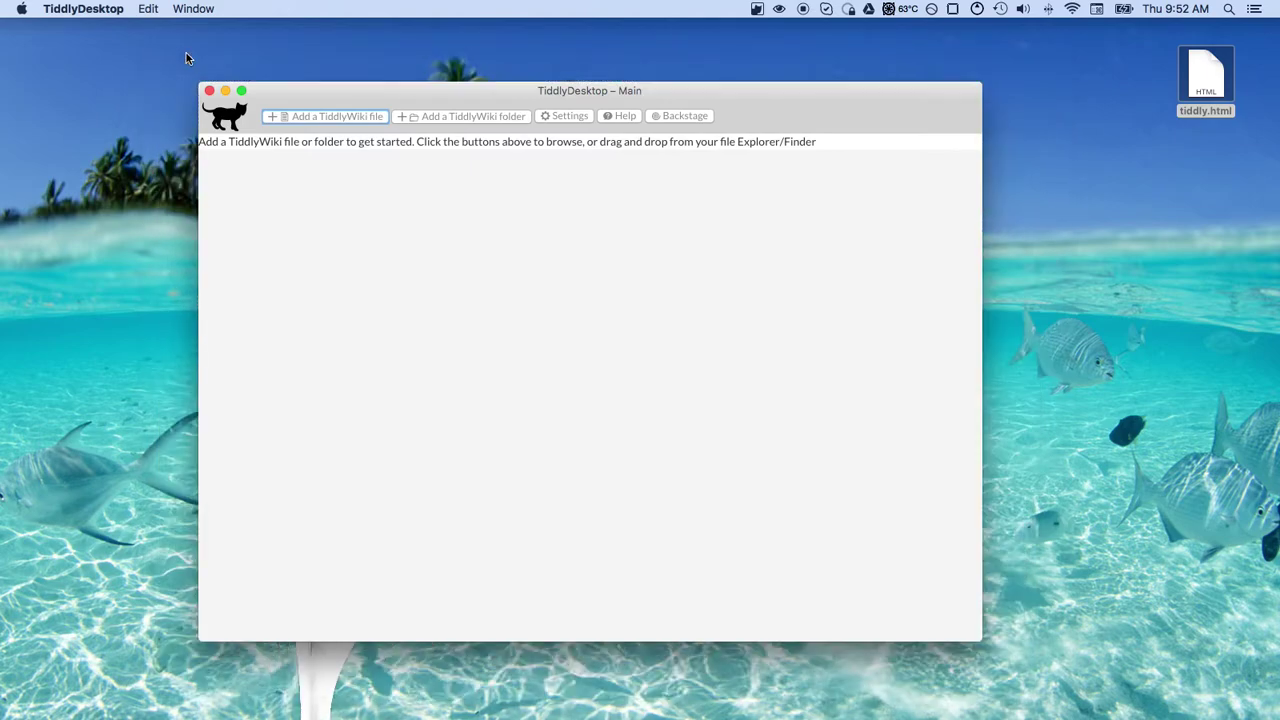
pyautogui.moveTo(415, 93); pyautogui.dragTo(415, 75)
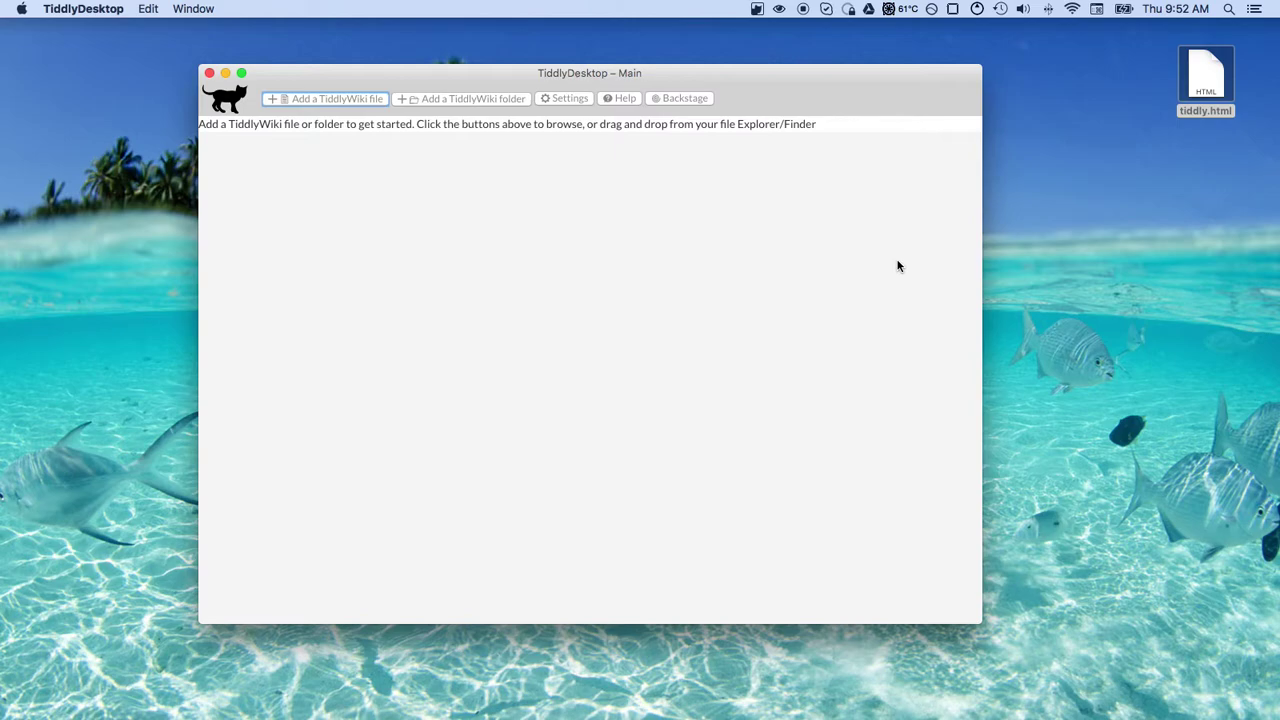
pyautogui.click(336, 102)
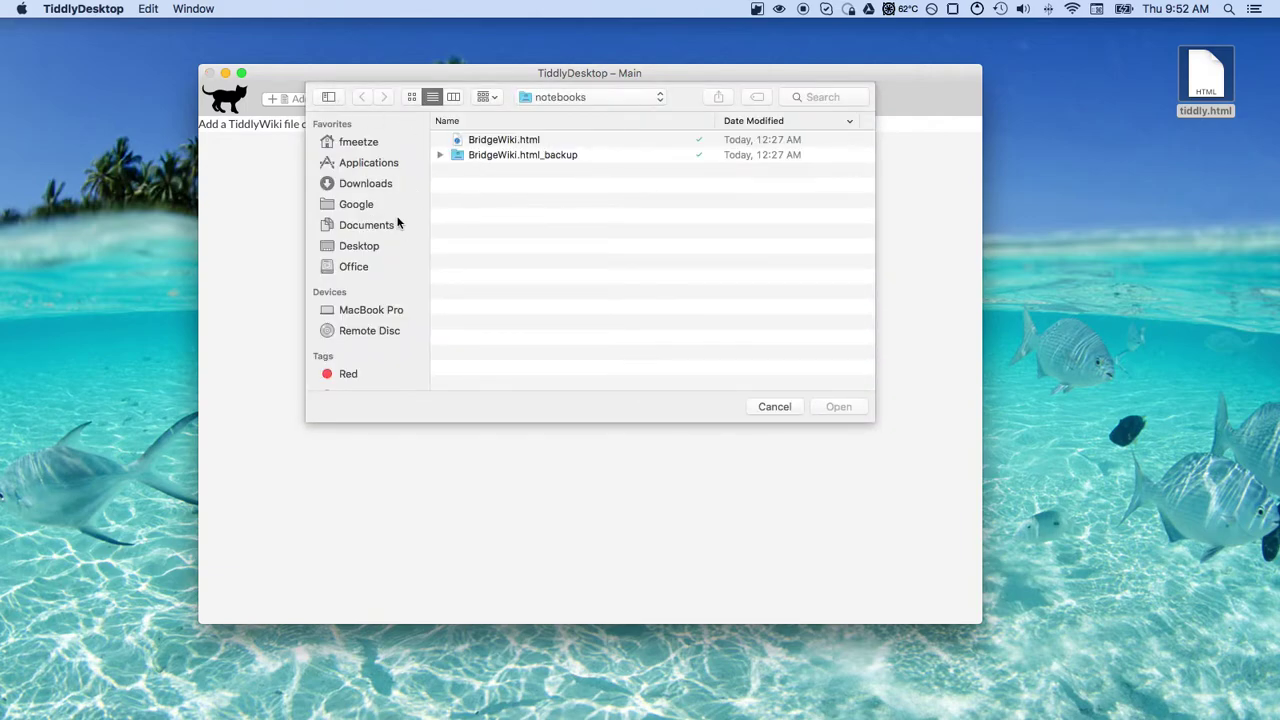
pyautogui.click(356, 246)
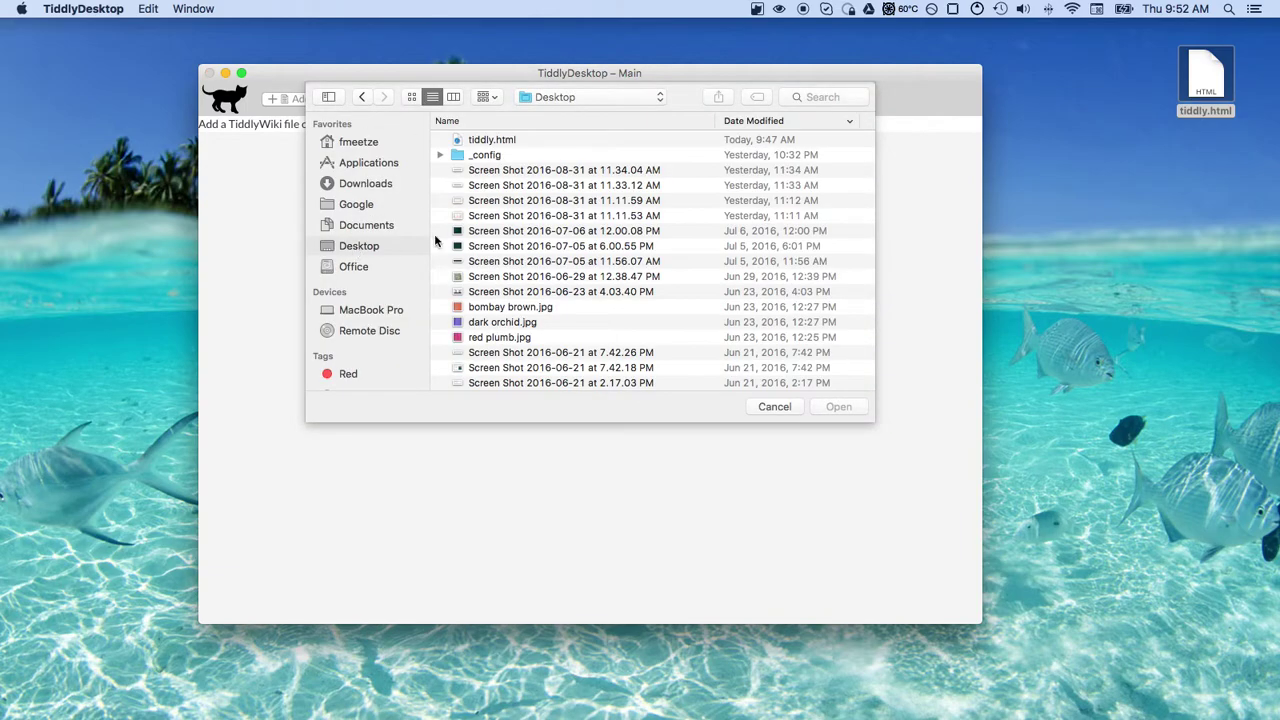
pyautogui.click(484, 142)
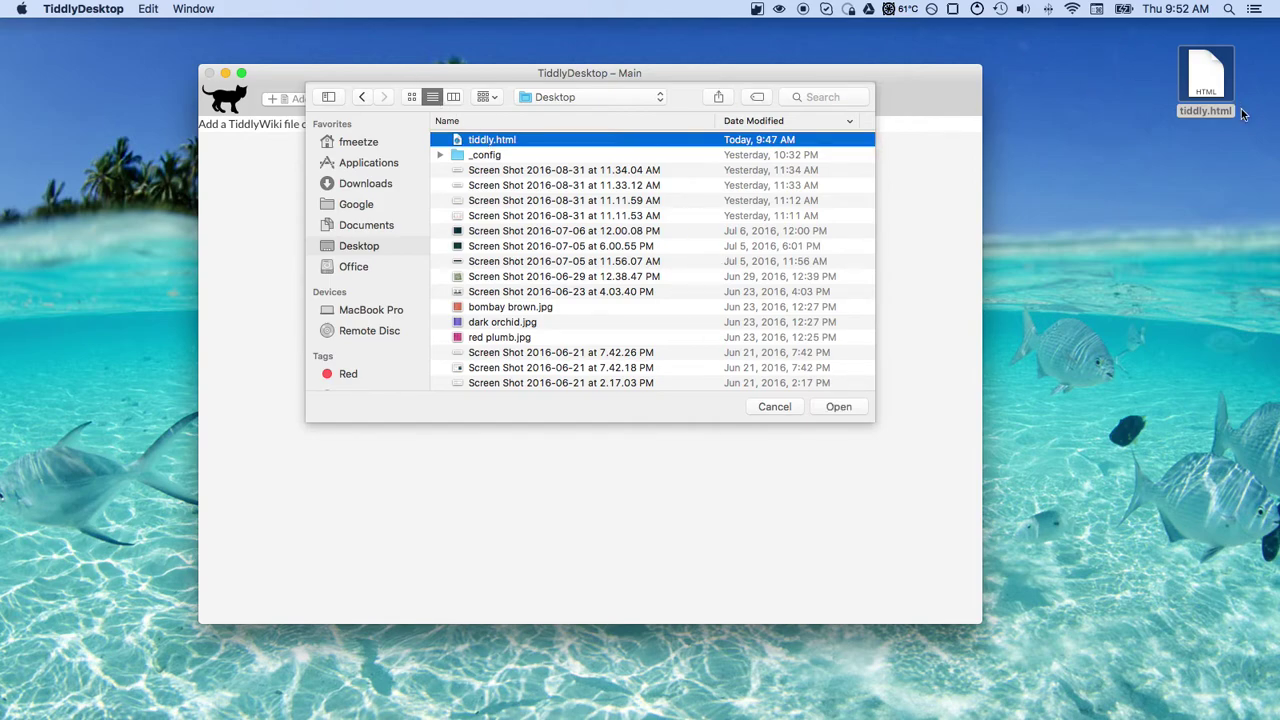
pyautogui.click(836, 408)
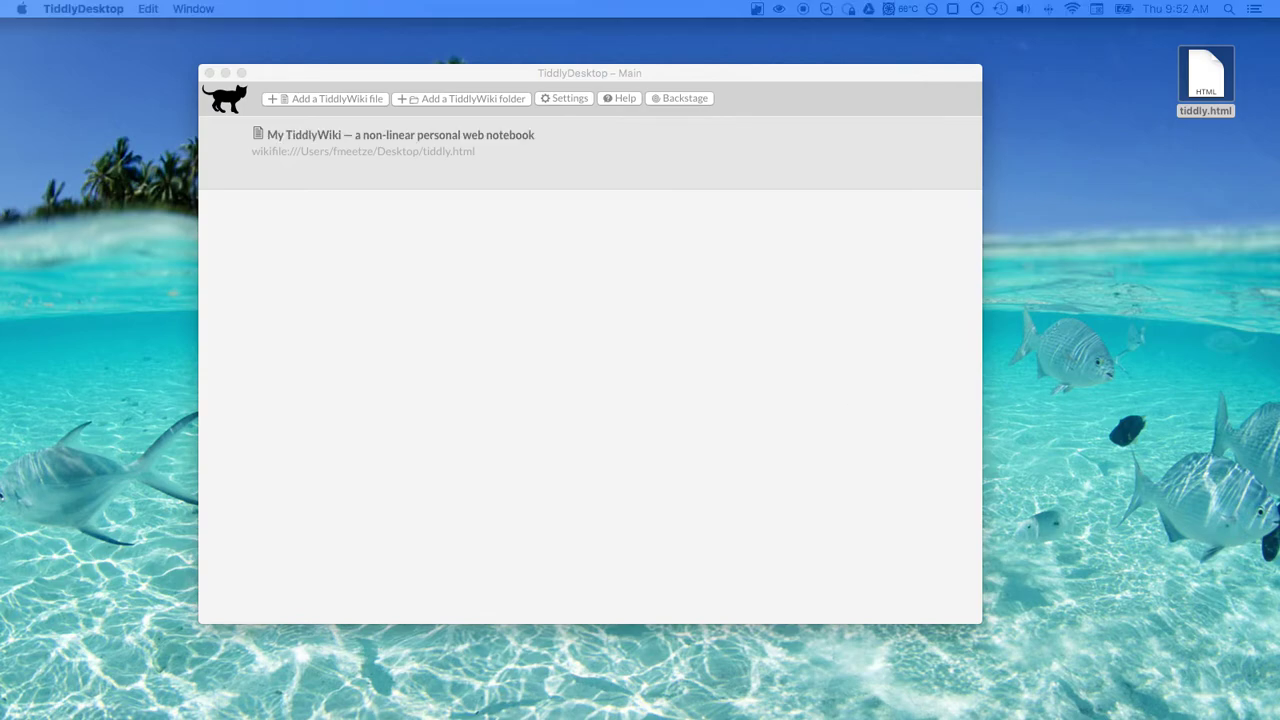
# Retitle the tiddly.html wiki from My ~TiddlyWiki to MyTiddler
pyautogui.moveTo(1235, 152); pyautogui.dragTo(470, 92)
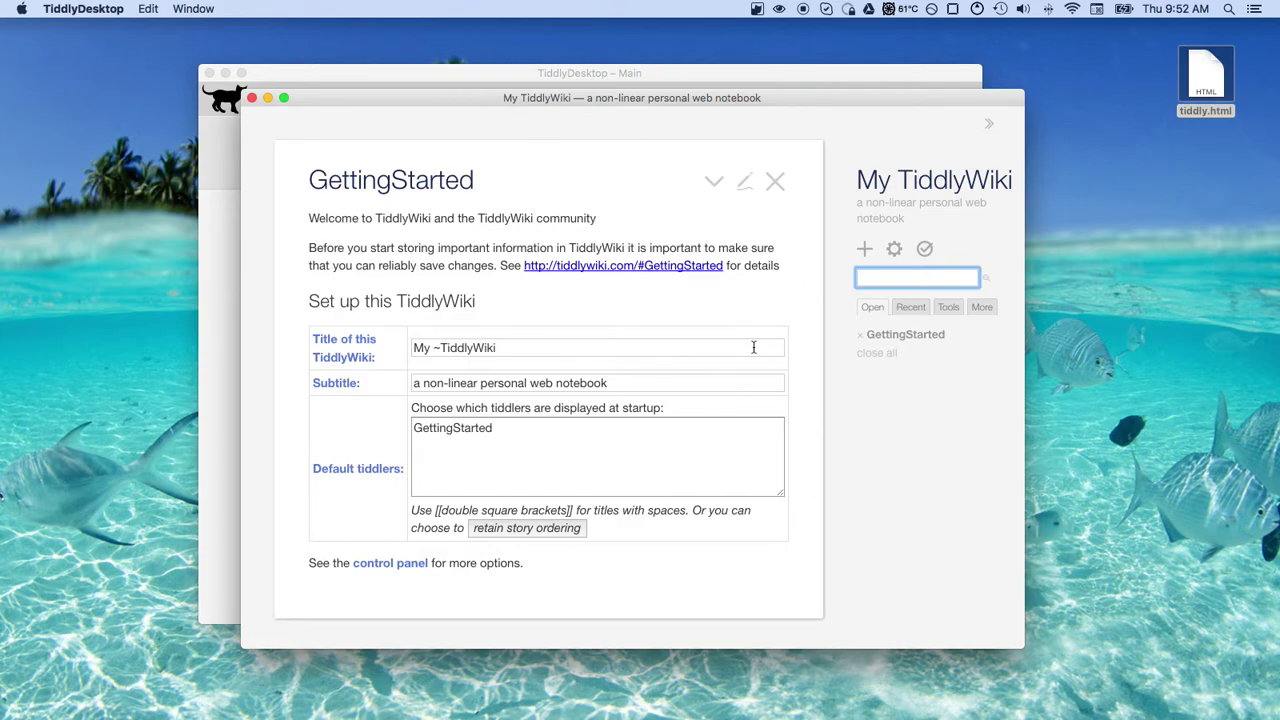
pyautogui.tripleClick(534, 349)
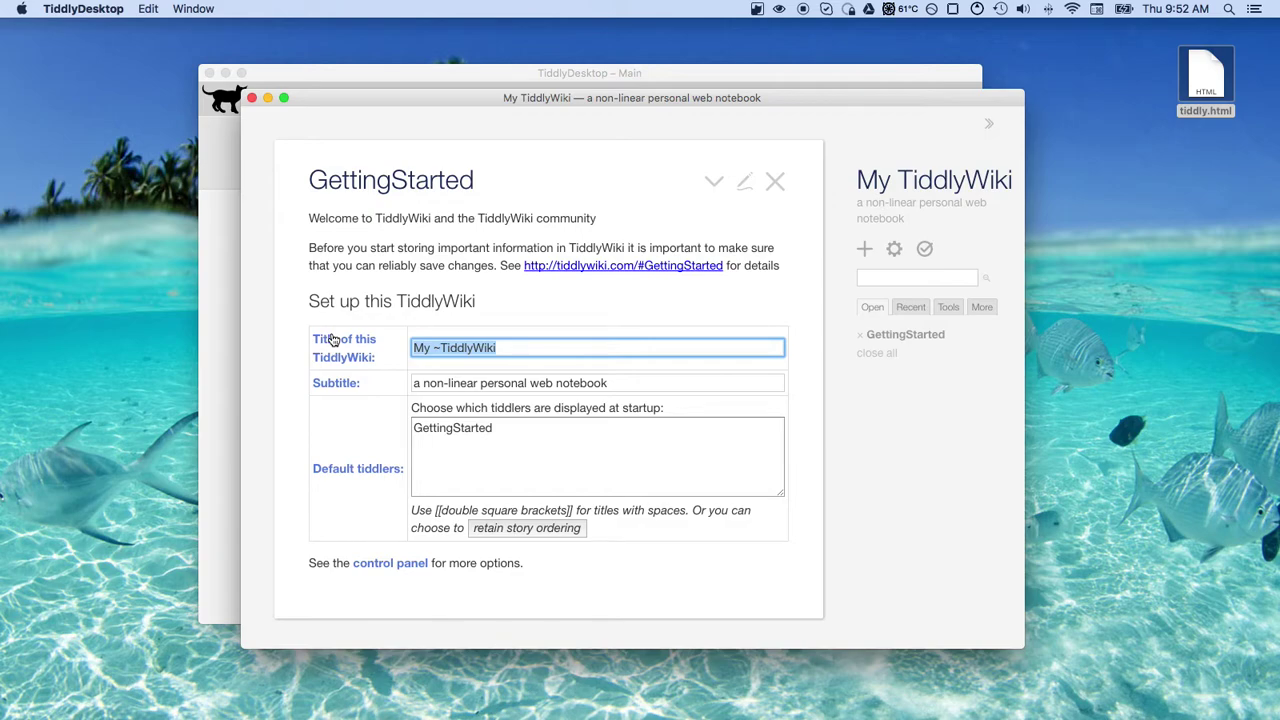
pyautogui.write('MyTiddler')
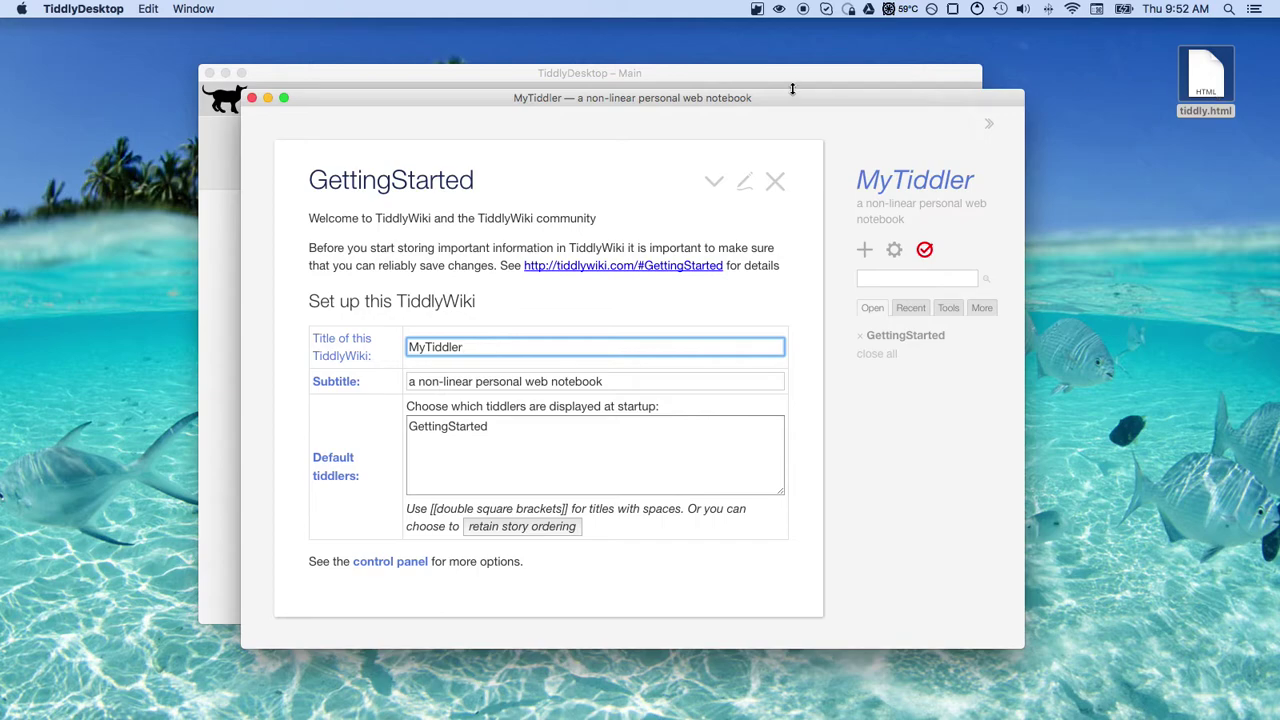
# Save the MyTiddler changes so a tiddly.html_backup folder appears on the Desktop
pyautogui.moveTo(790, 97); pyautogui.dragTo(757, 57)
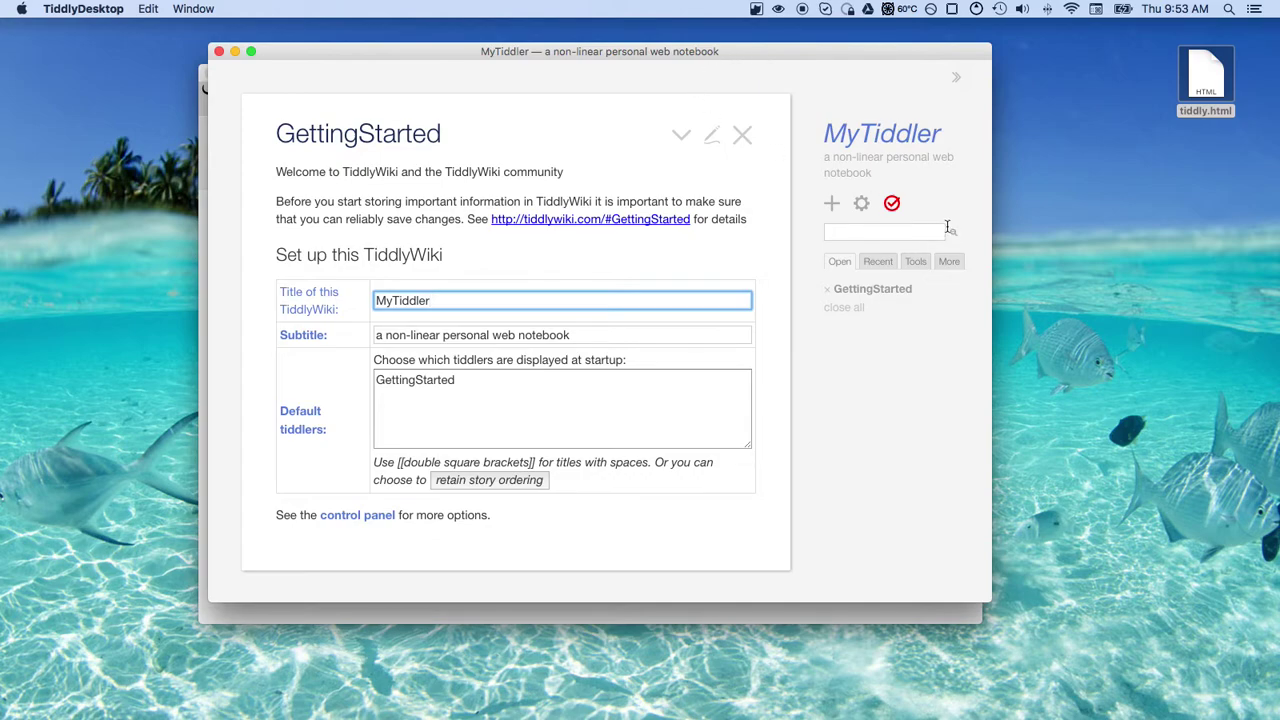
pyautogui.click(892, 203)
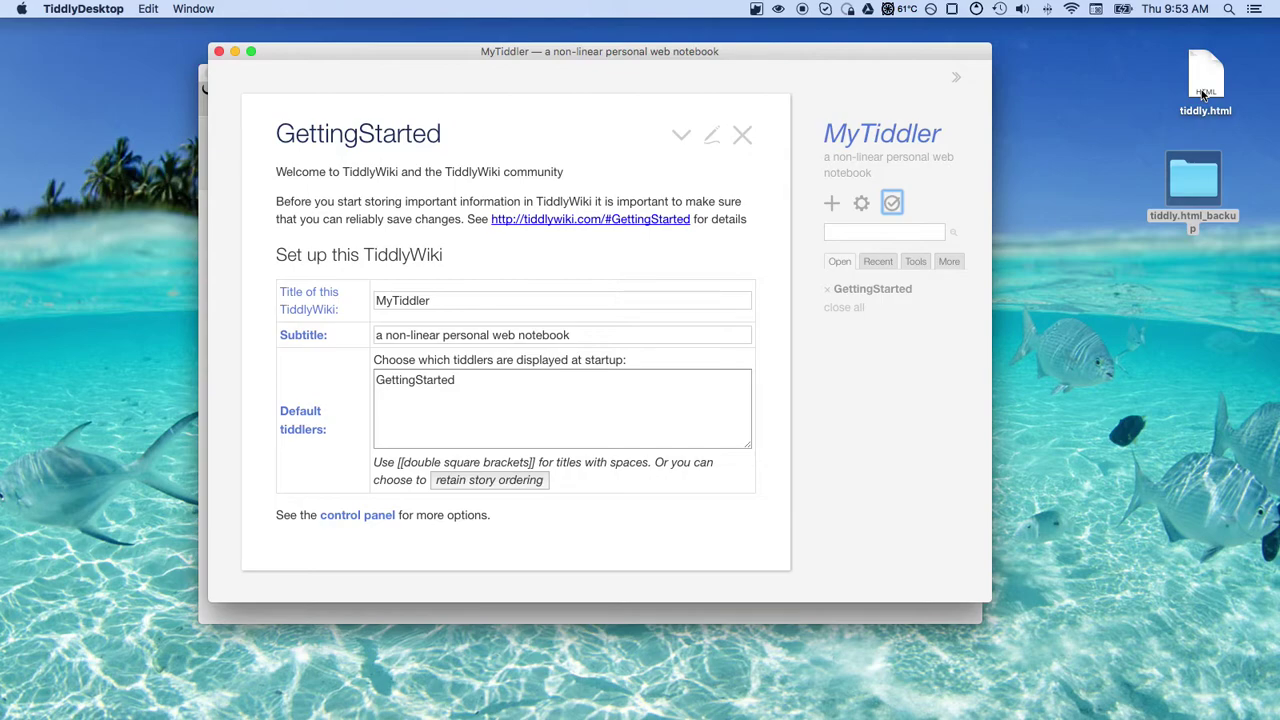
# Open tiddly.20160901164700000.html from the tiddly.html_backup folder in Safari
pyautogui.doubleClick(1195, 180)
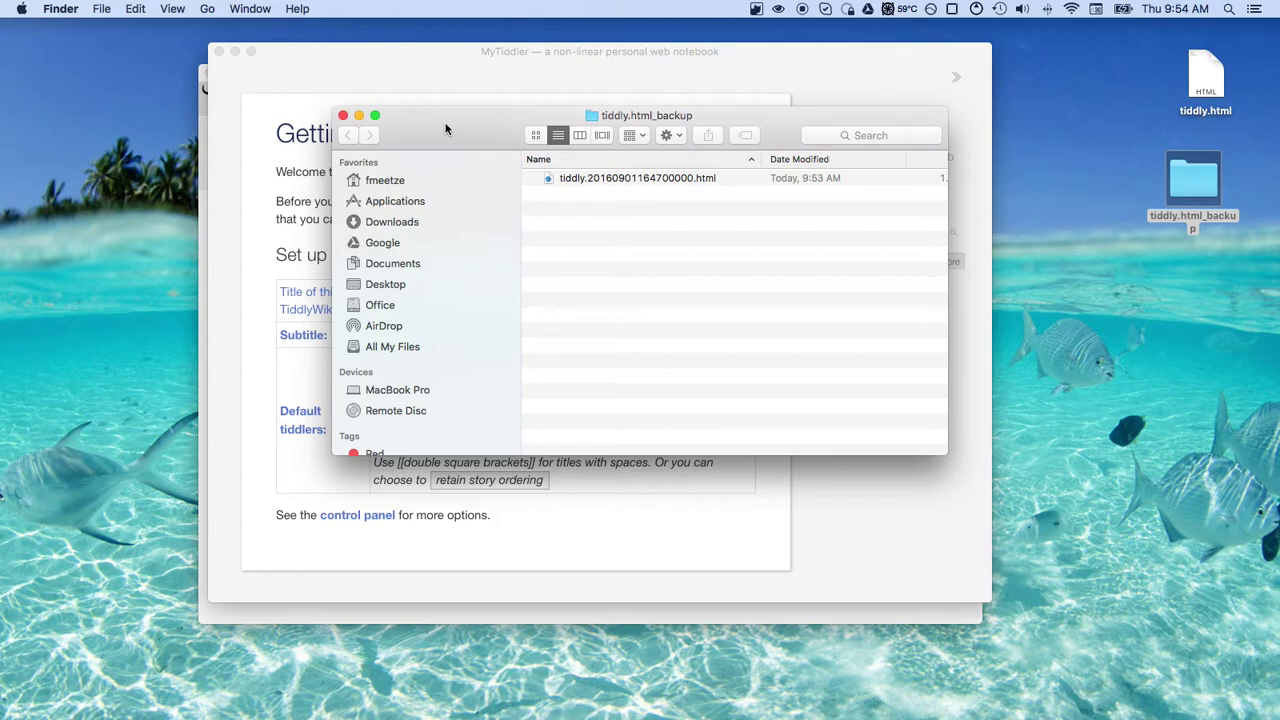
pyautogui.moveTo(446, 128); pyautogui.dragTo(712, 310)
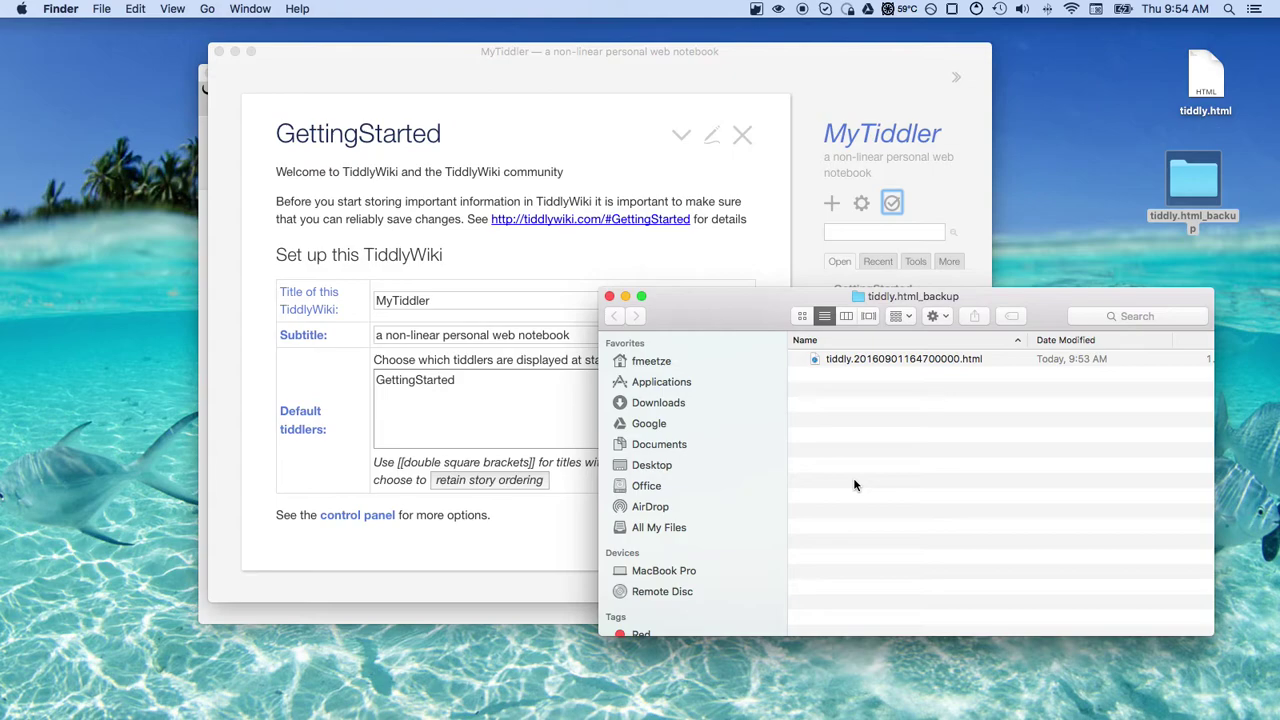
pyautogui.doubleClick(883, 358)
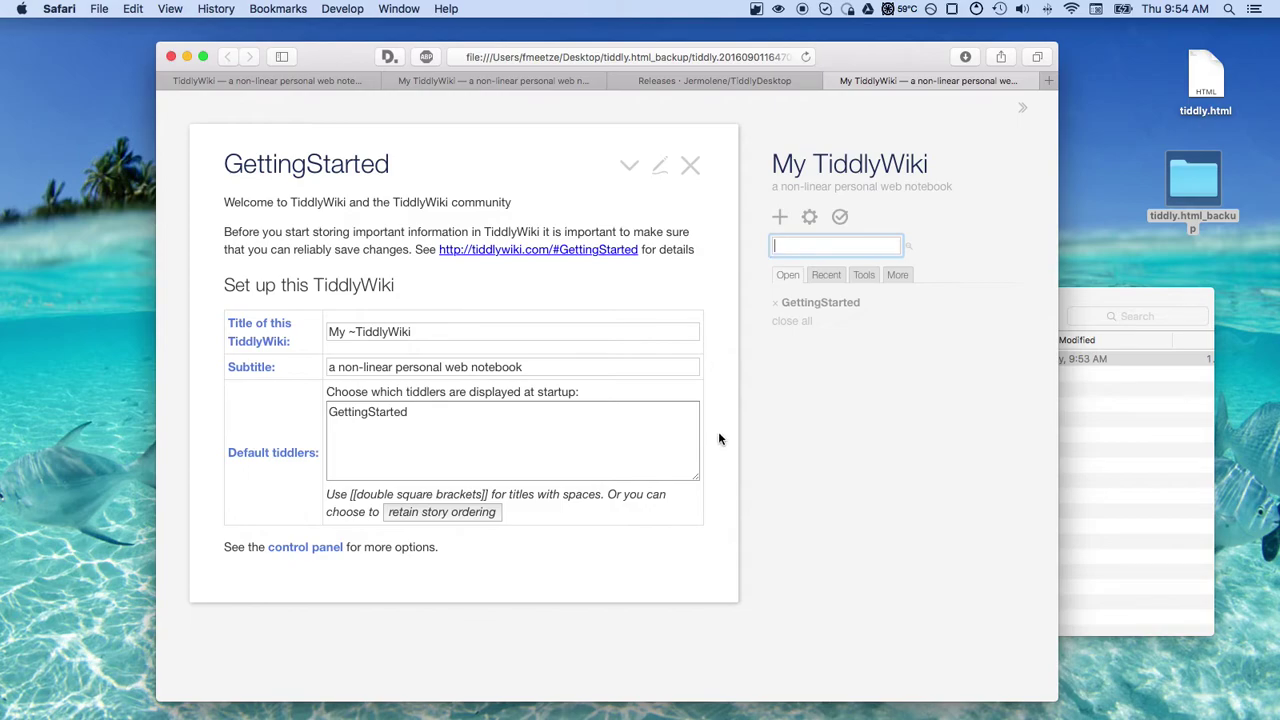
# Close the backup folder window and return to the My ~TiddlyWiki backup in Safari
pyautogui.click(1104, 485)
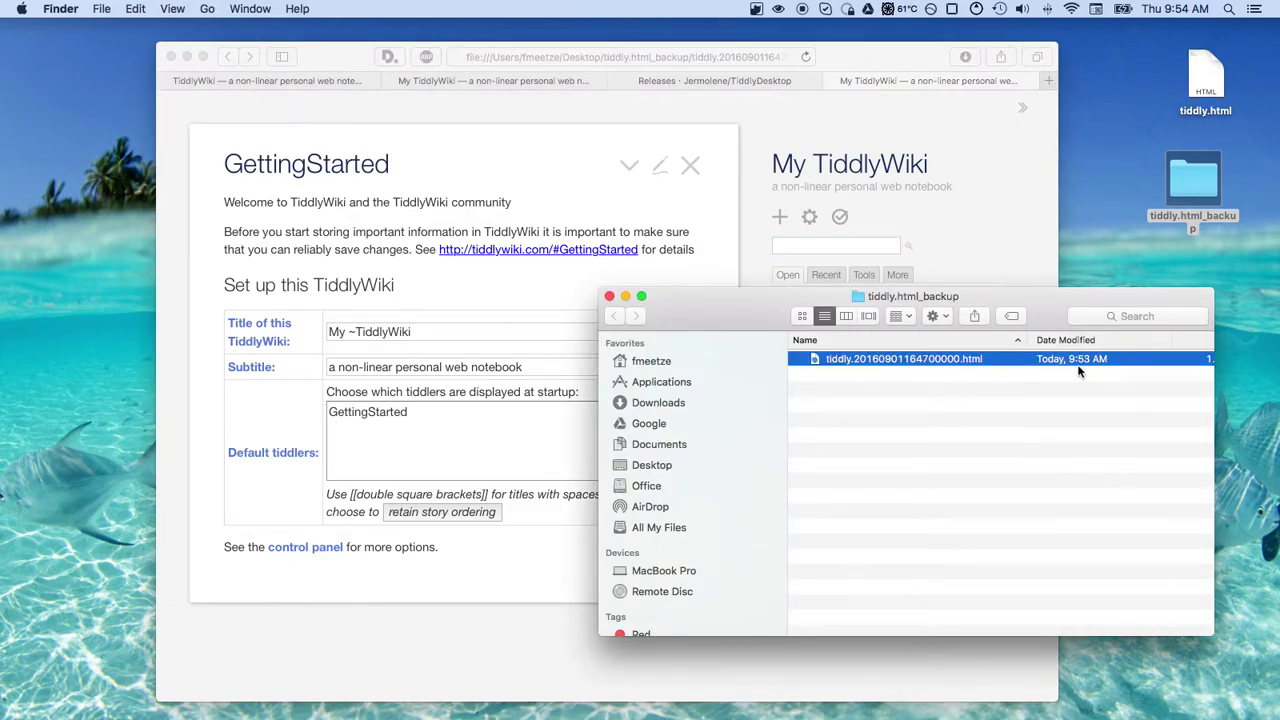
pyautogui.click(609, 297)
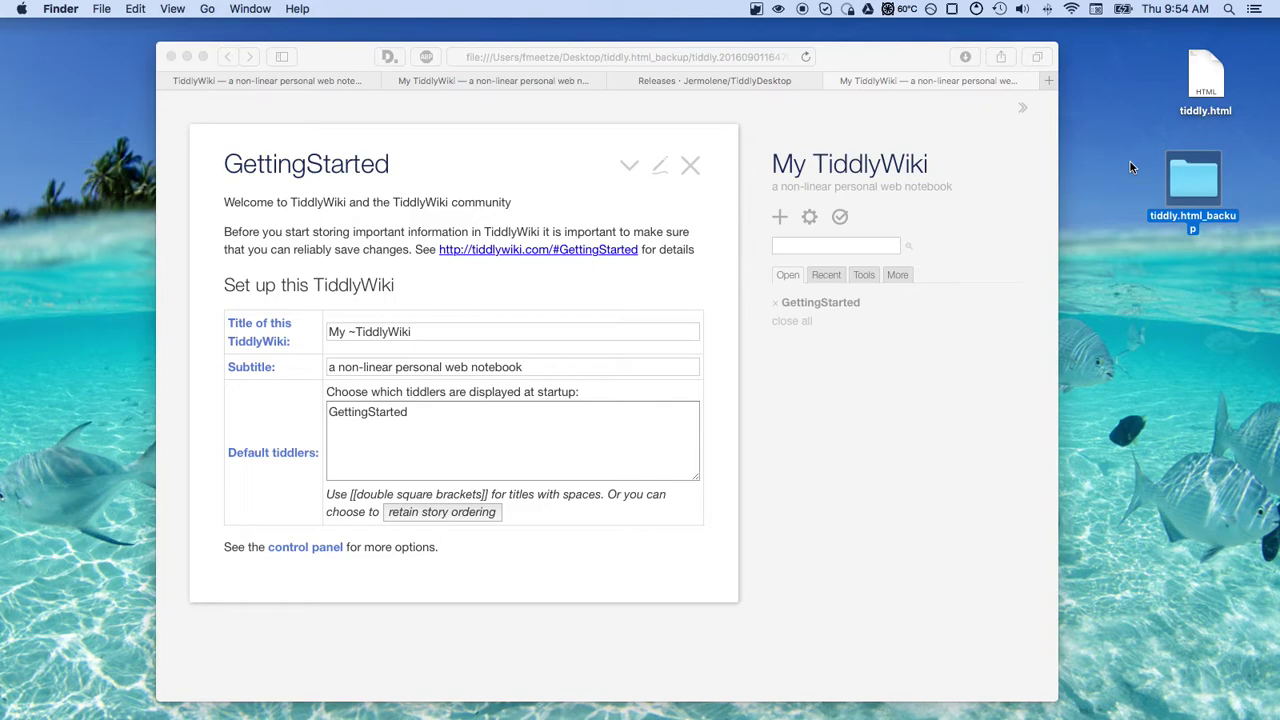
pyautogui.click(910, 244)
# Give the MyTiddler wiki a new password, entered twice, from the sidebar Tools list
pyautogui.click(186, 58)
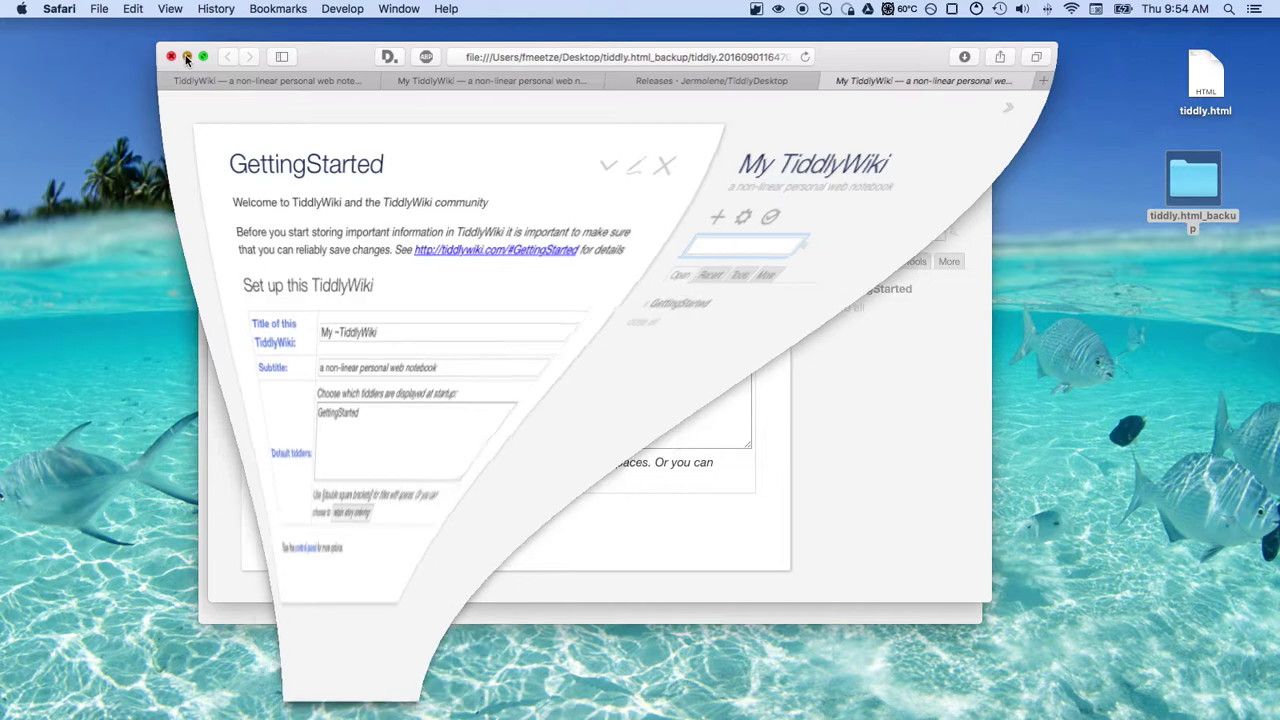
pyautogui.click(719, 264)
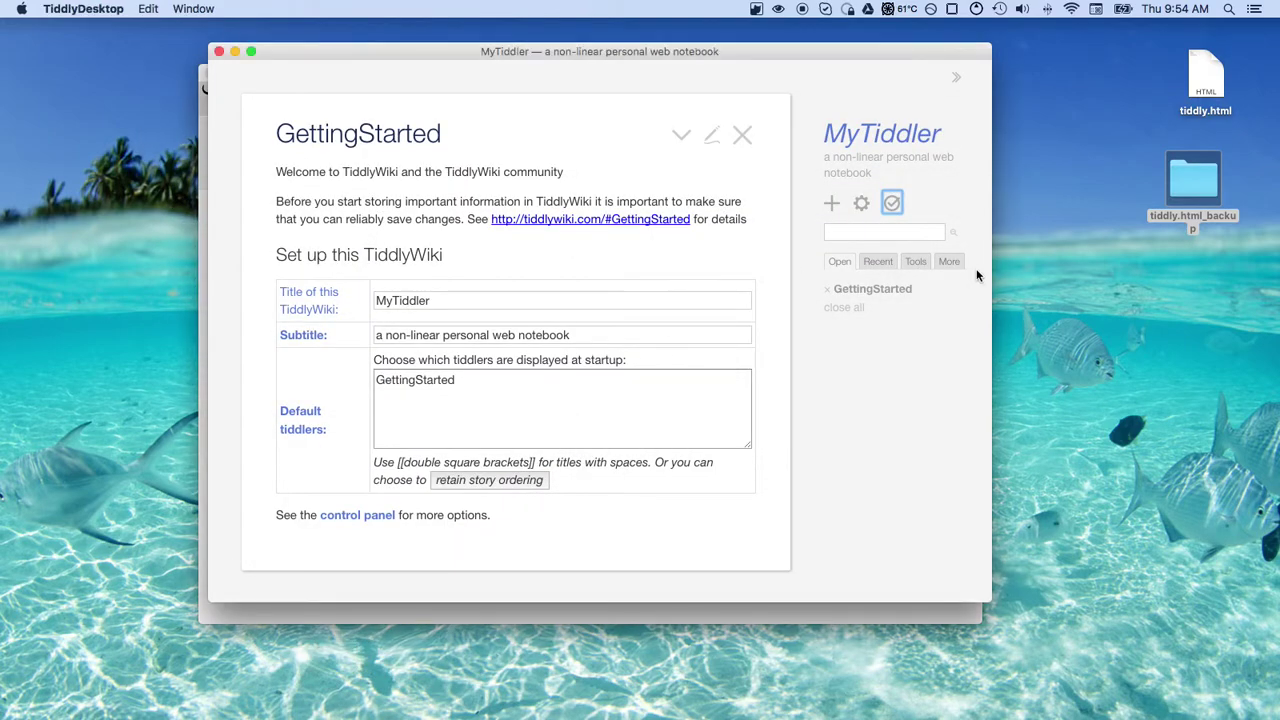
pyautogui.click(917, 263)
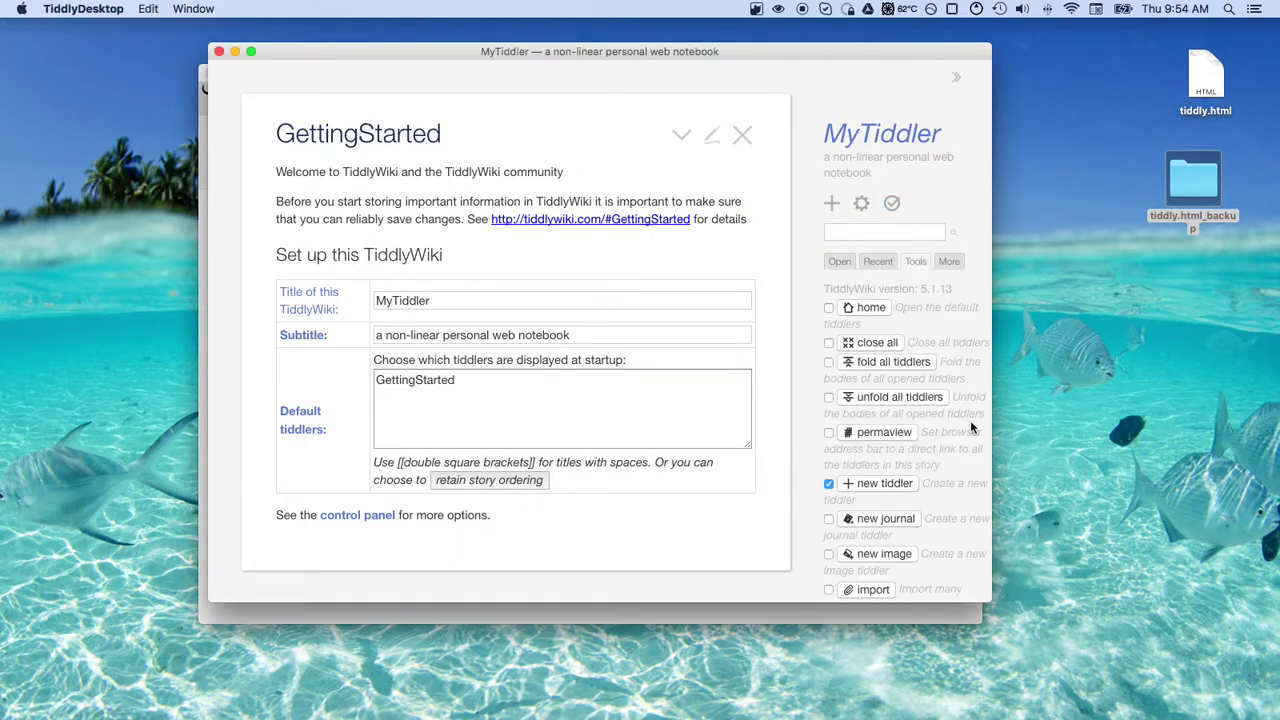
pyautogui.scroll(-10, 970, 427)
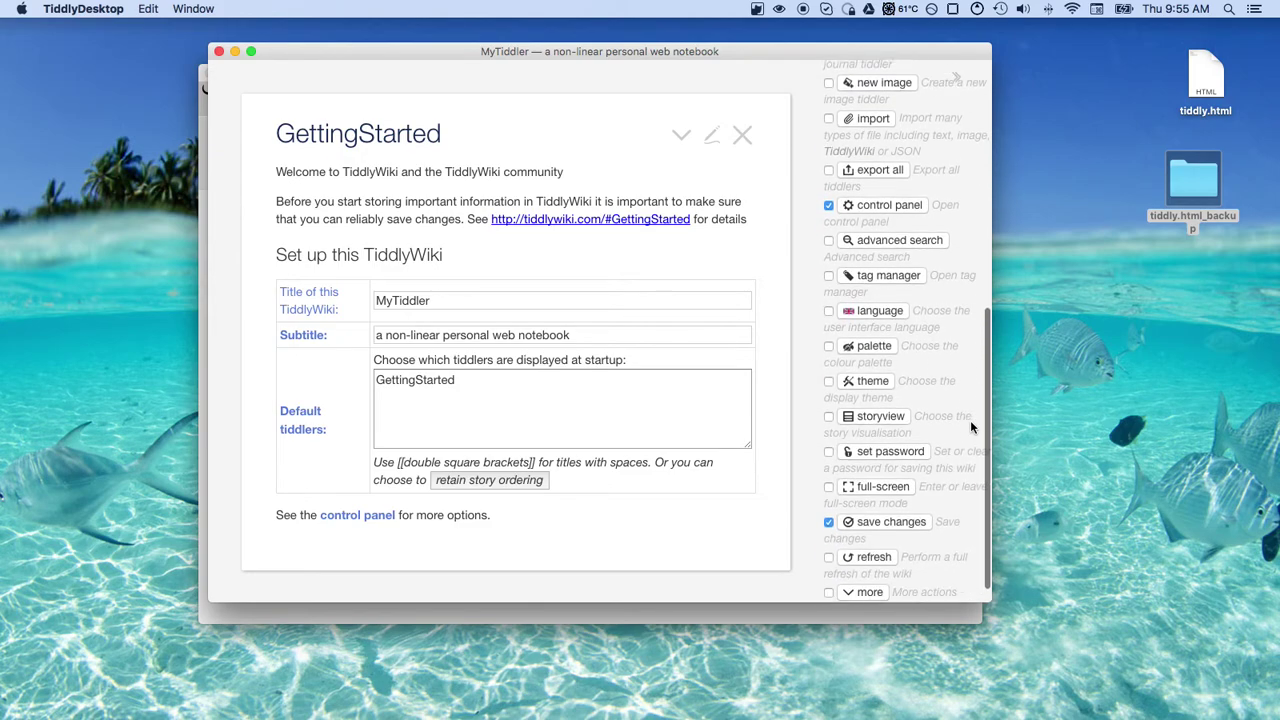
pyautogui.click(891, 434)
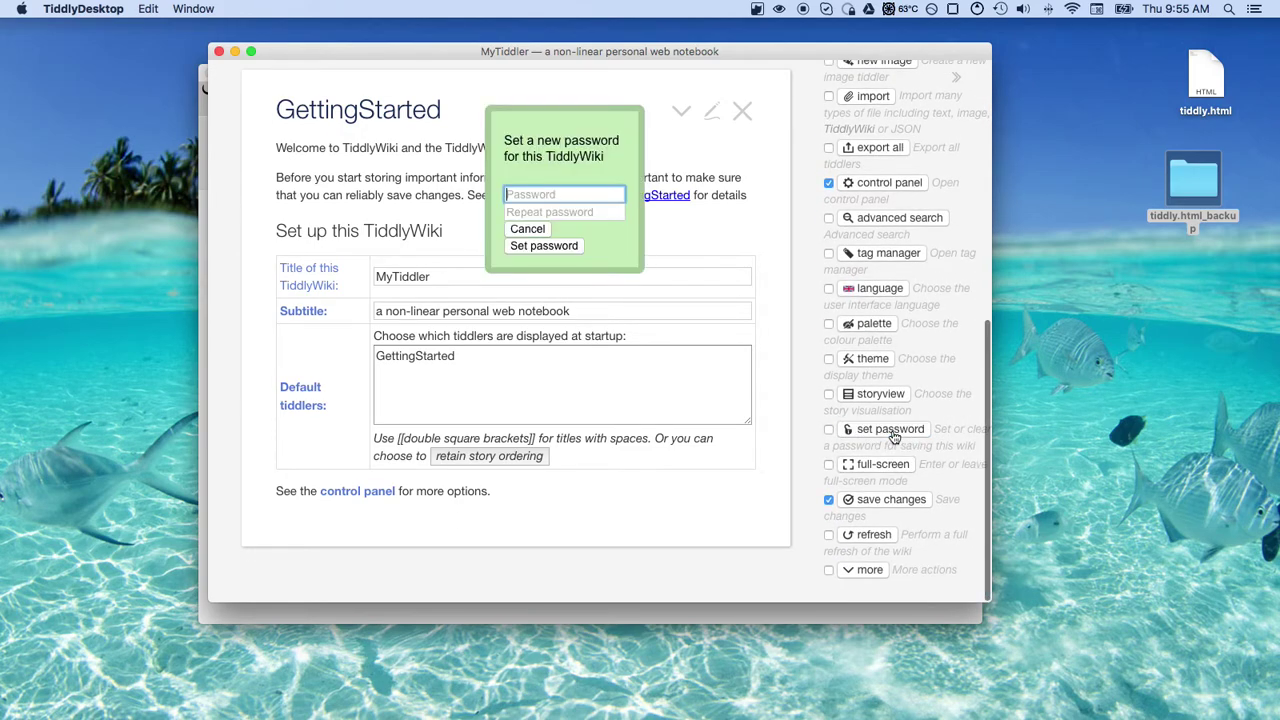
pyautogui.write('test')
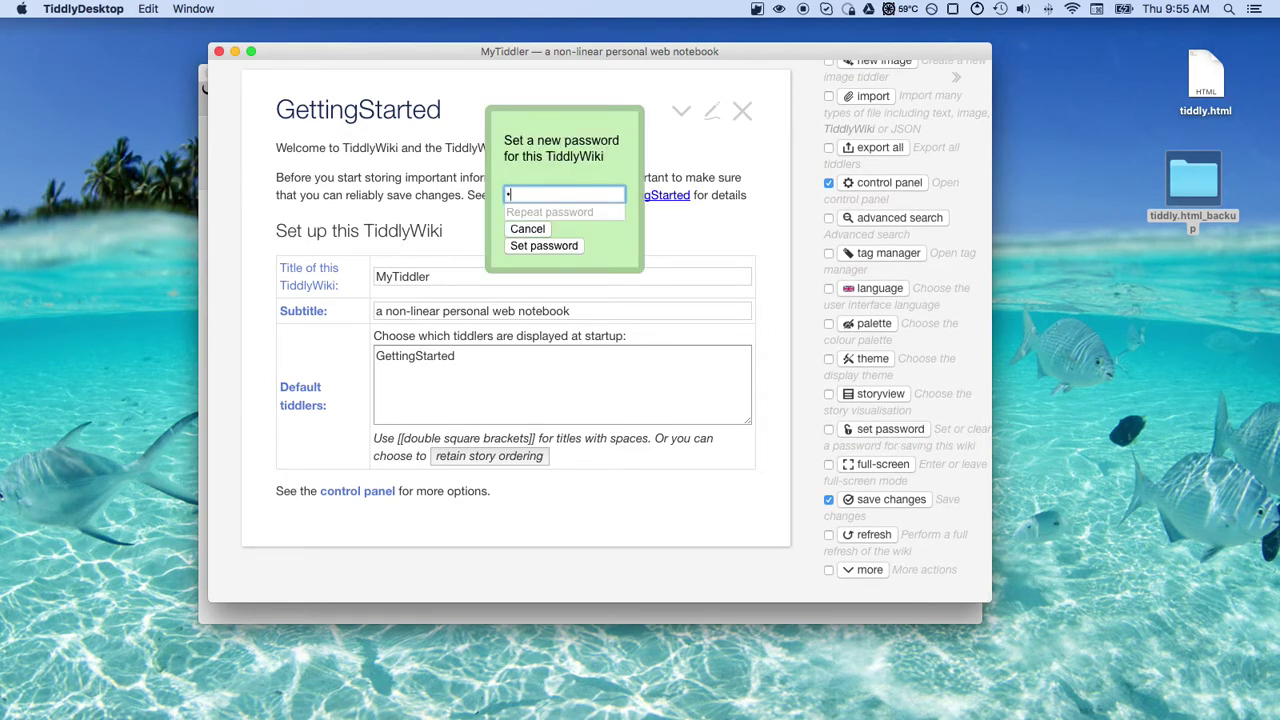
pyautogui.press('Tab')
pyautogui.write('test')
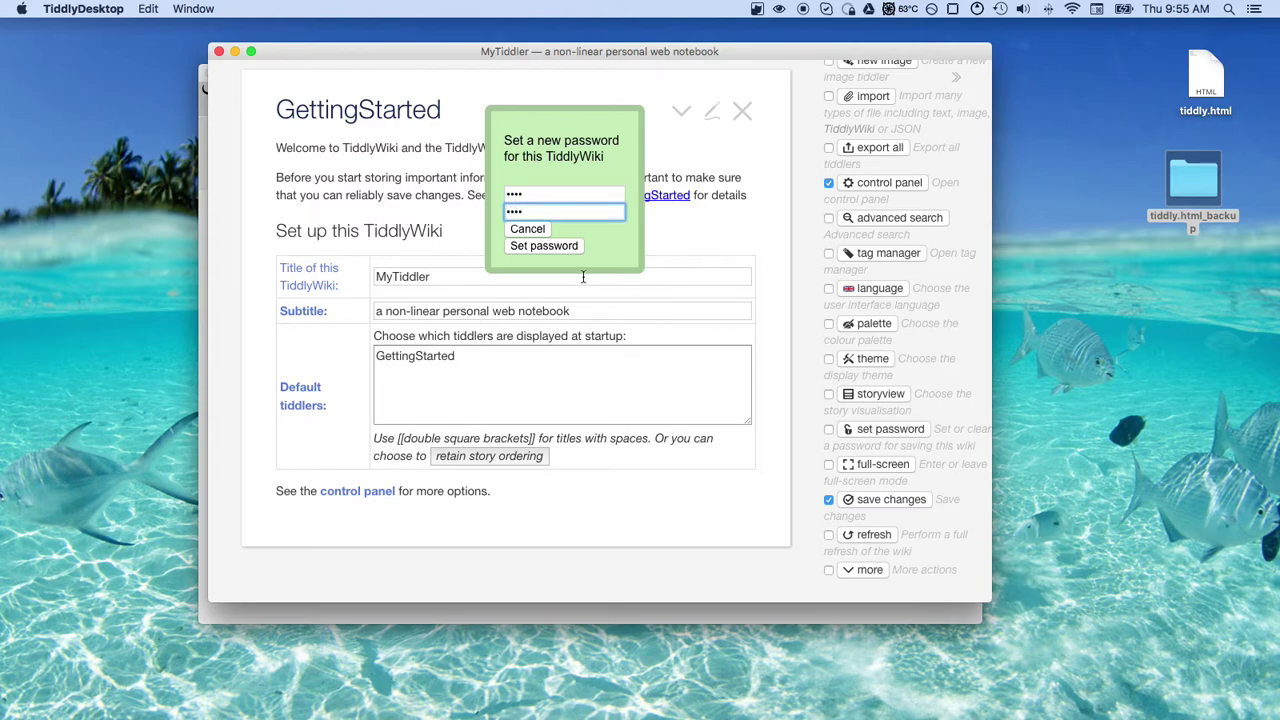
pyautogui.click(550, 248)
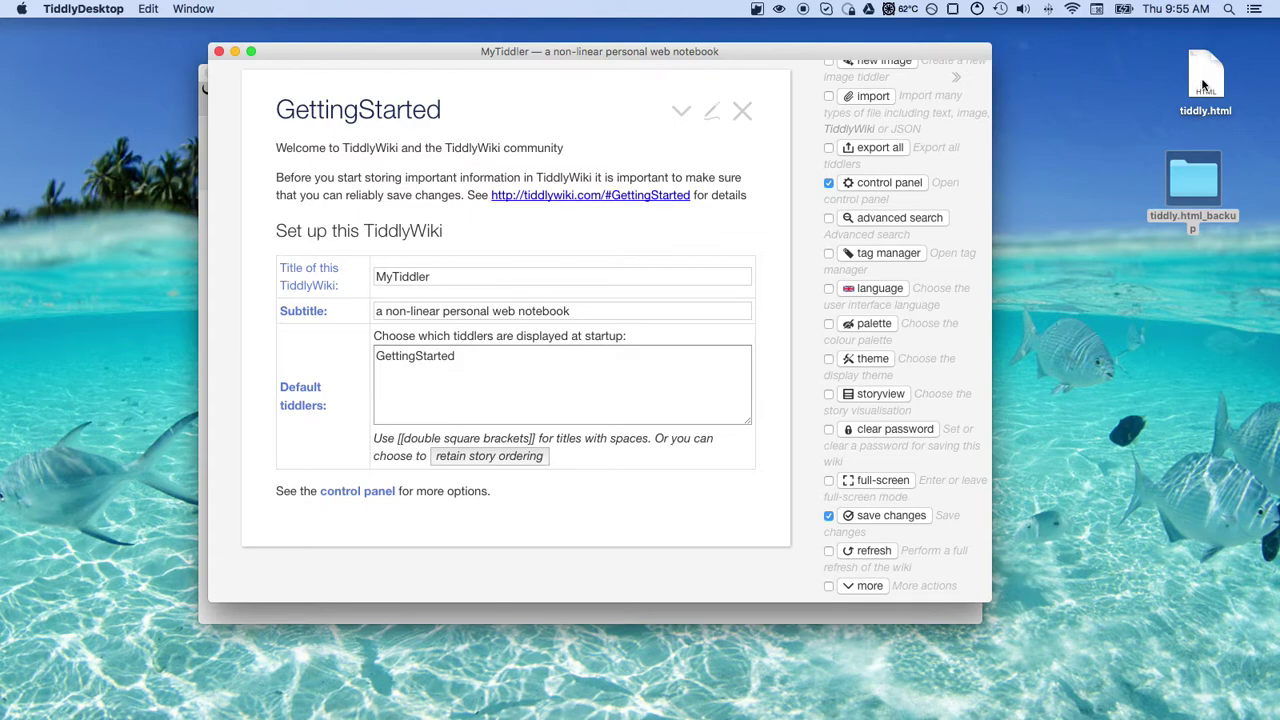
# Move tiddly.20160901164700000.html from tiddly.html_backup to the Trash and close the folder
pyautogui.doubleClick(1203, 190)
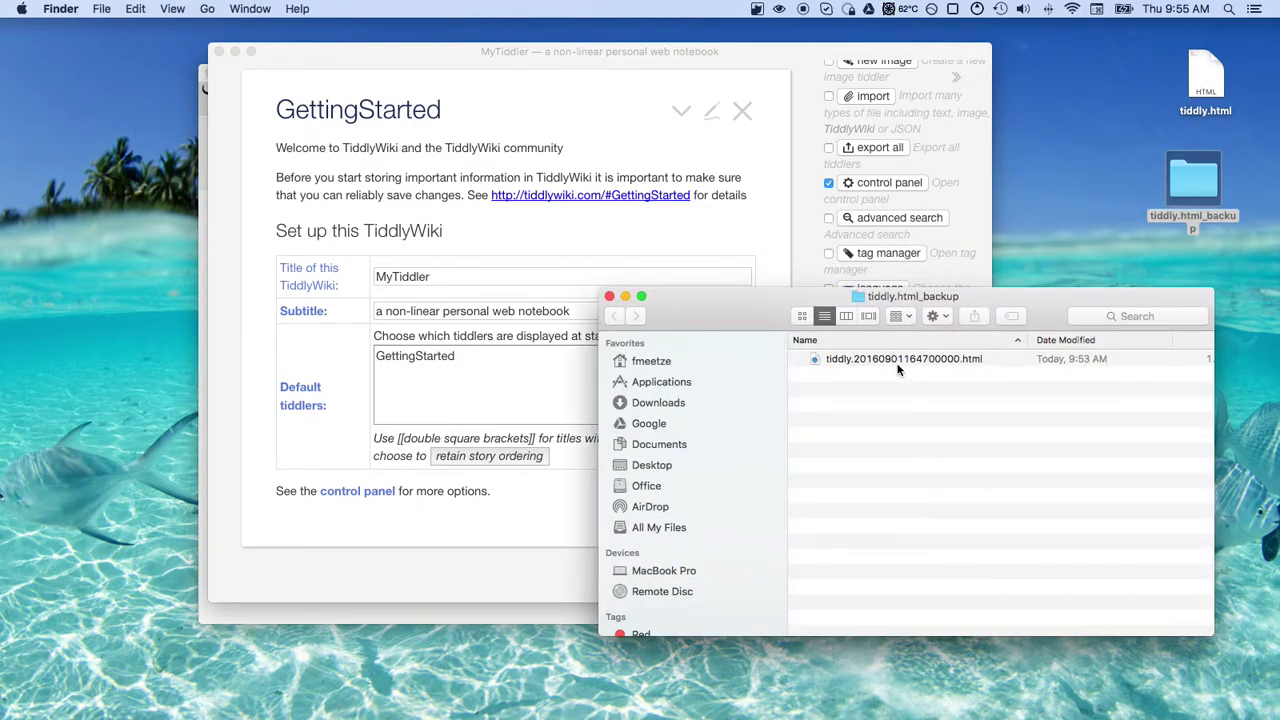
pyautogui.rightClick(900, 363)
pyautogui.click(945, 412)
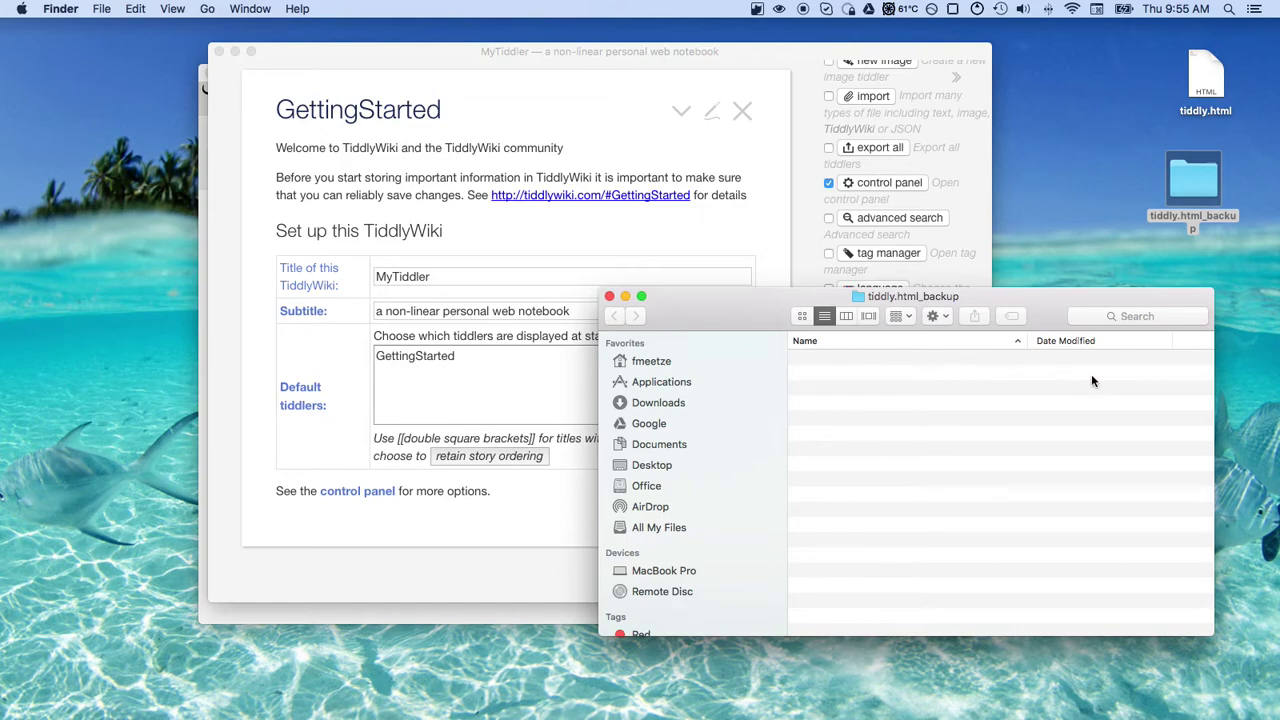
pyautogui.click(609, 296)
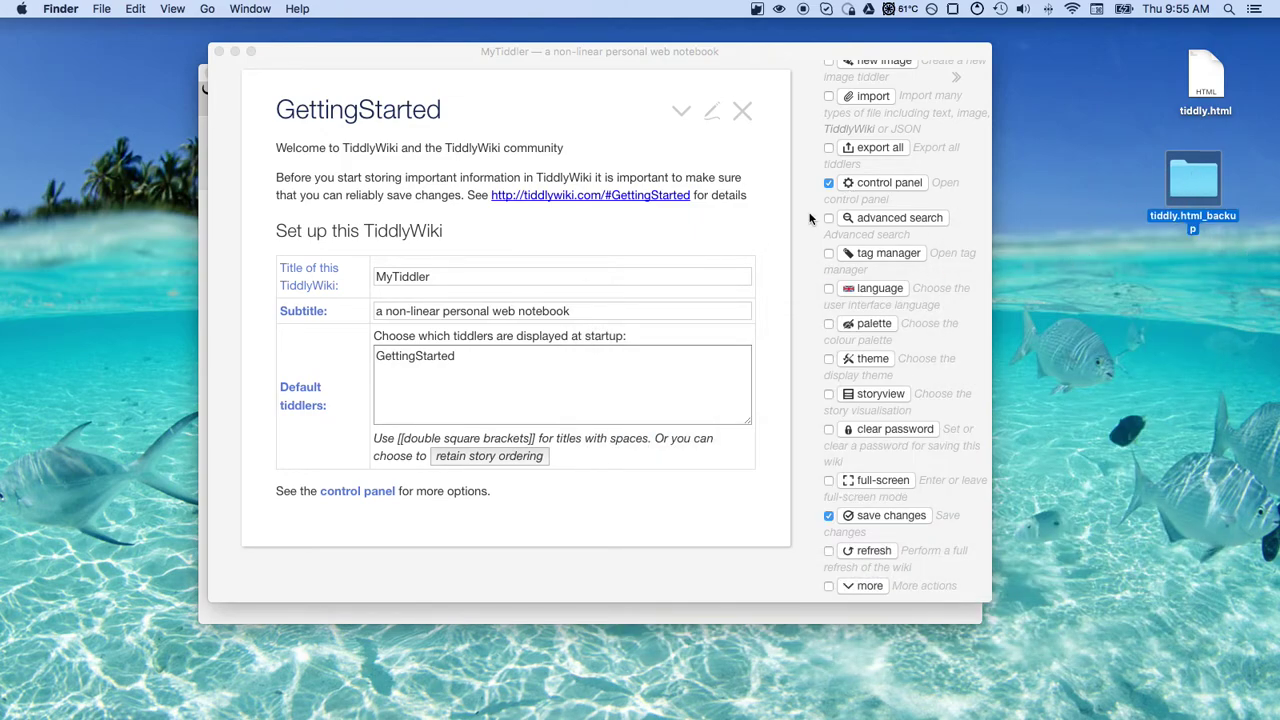
# Close the MyTiddler wiki window and reopen the wiki
pyautogui.scroll(10, 873, 199)
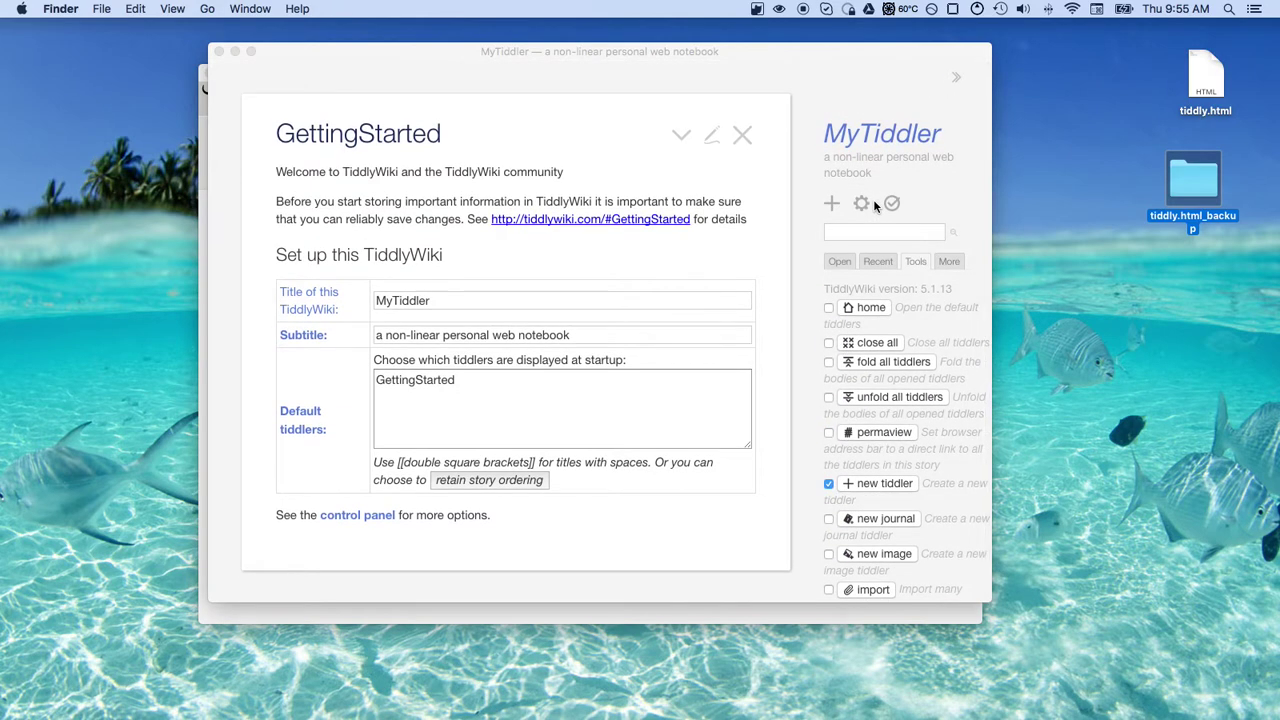
pyautogui.click(219, 53)
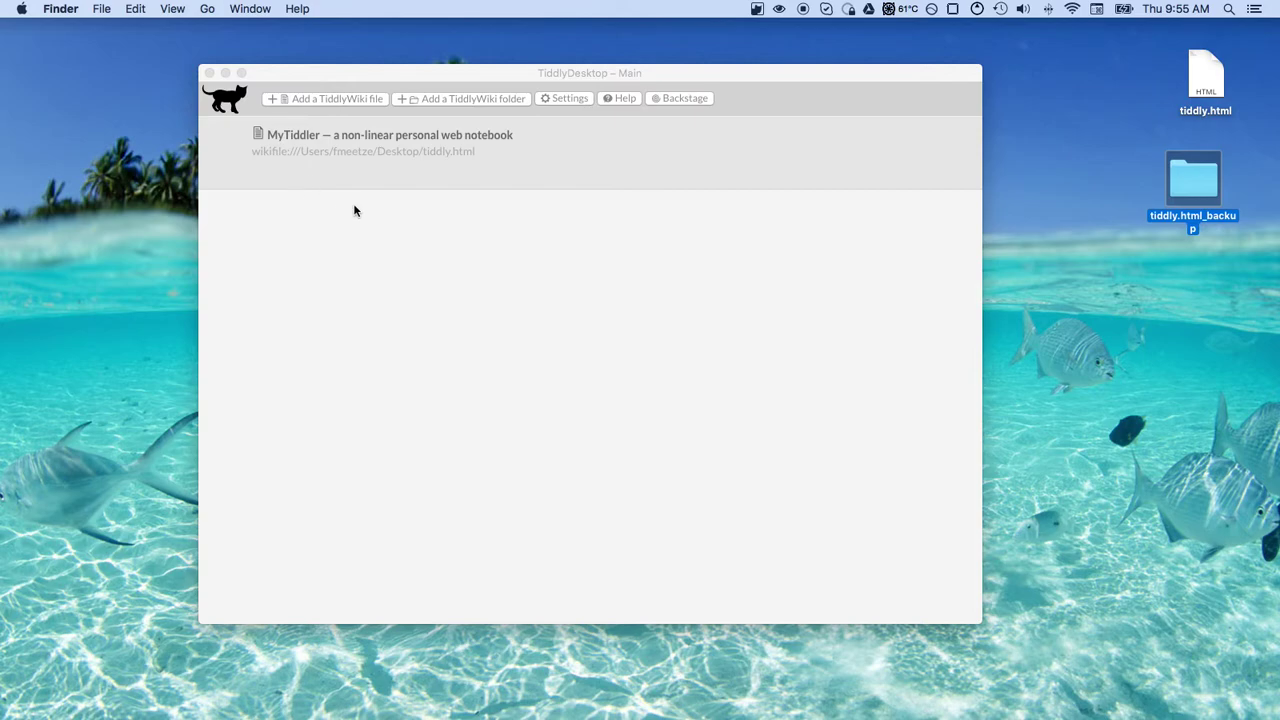
pyautogui.click(272, 177)
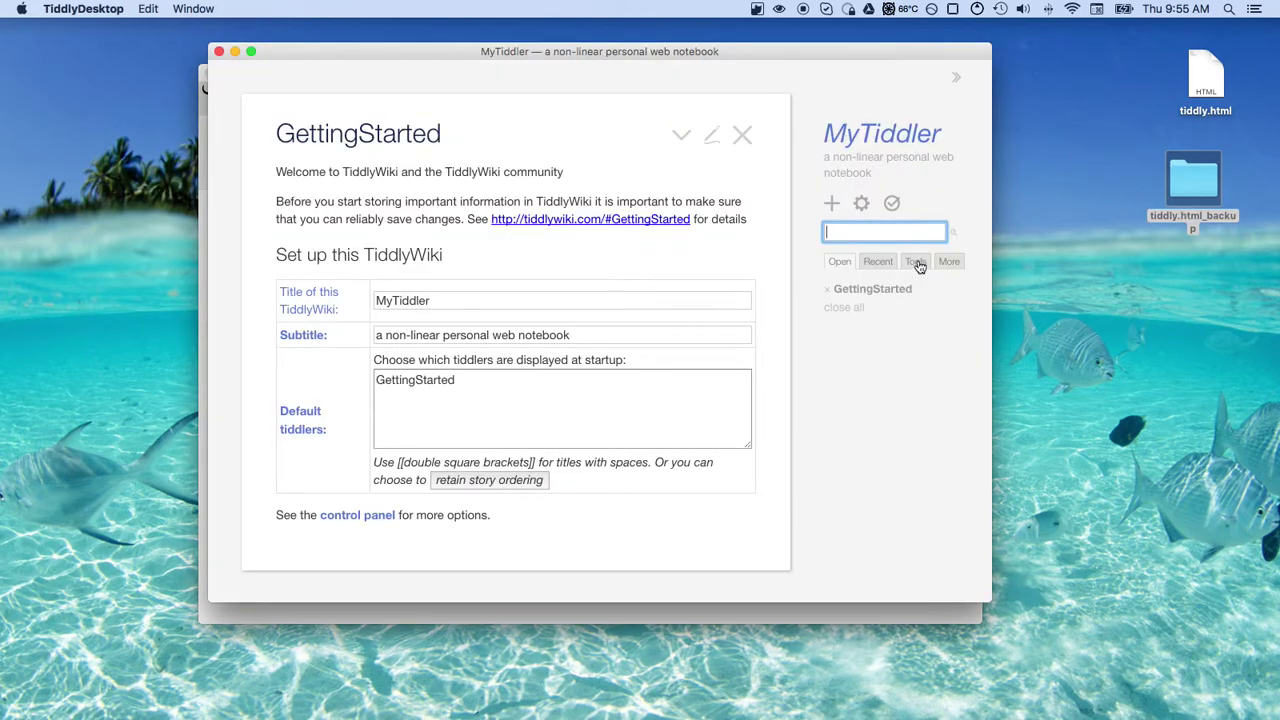
# Add the password button to the toolbar and set a new wiki password, entered twice
pyautogui.click(915, 261)
pyautogui.scroll(-5, 929, 470)
pyautogui.scroll(-5, 929, 470)
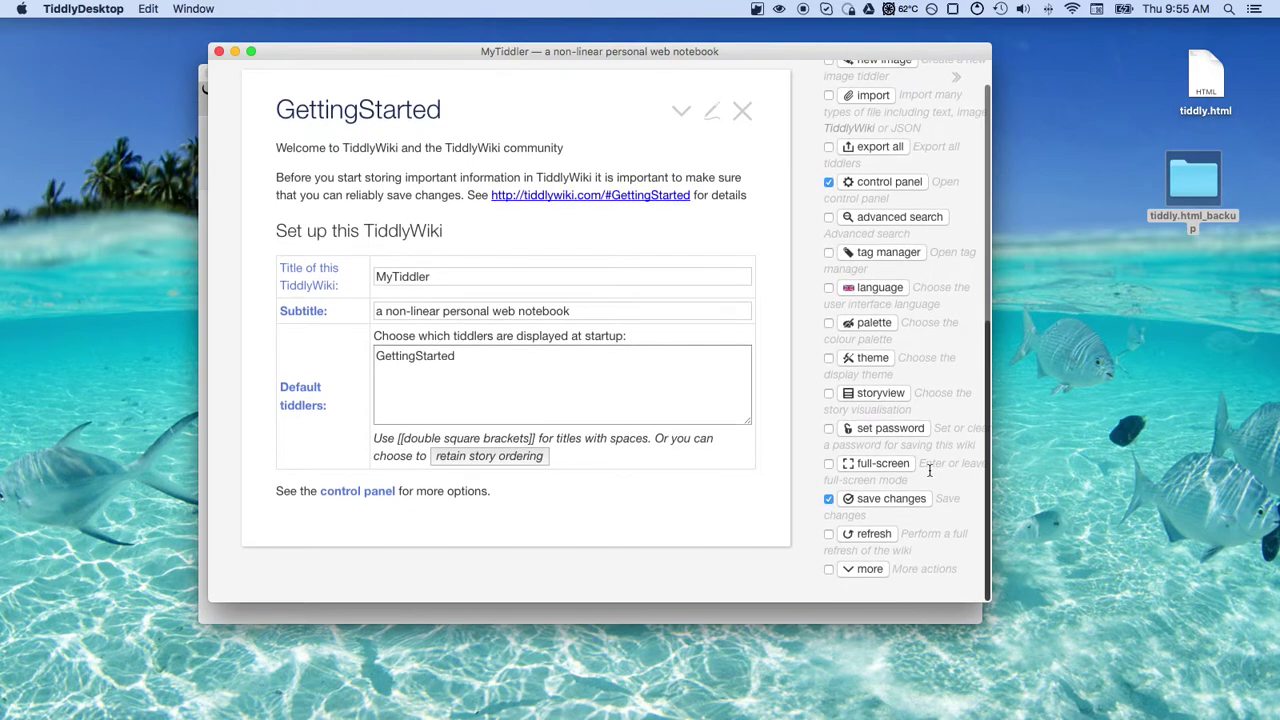
pyautogui.click(830, 428)
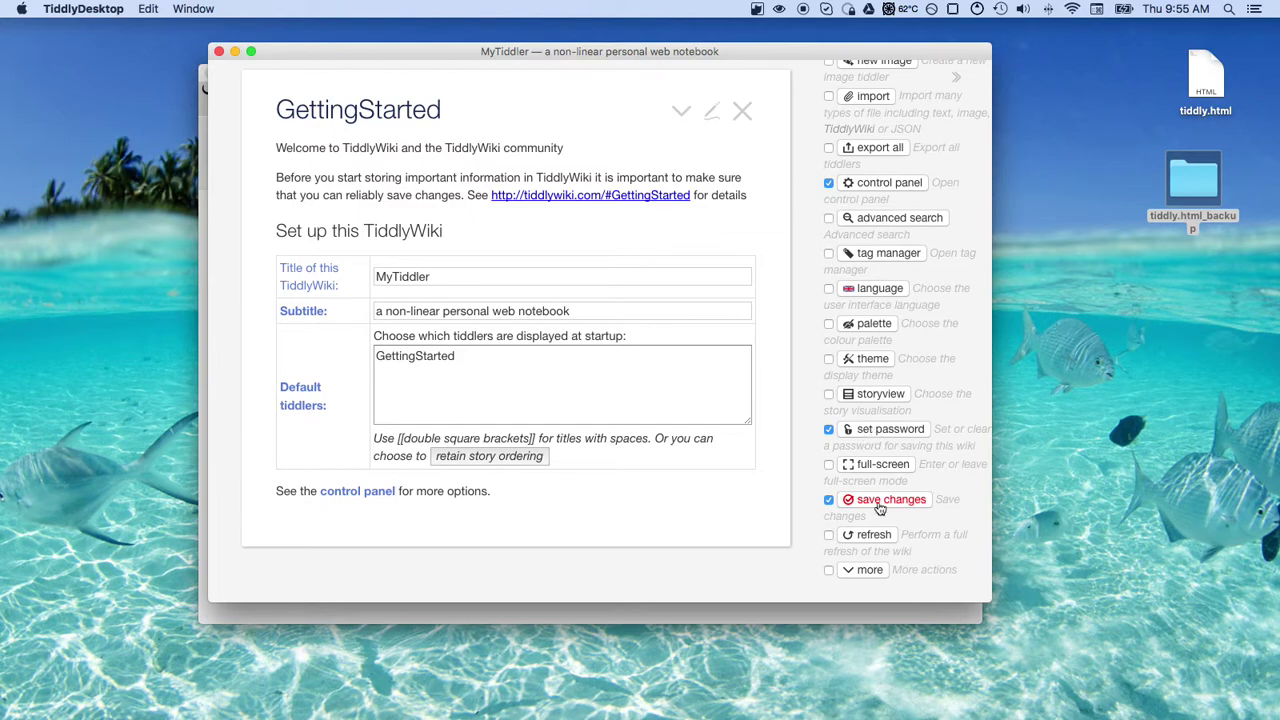
pyautogui.click(870, 437)
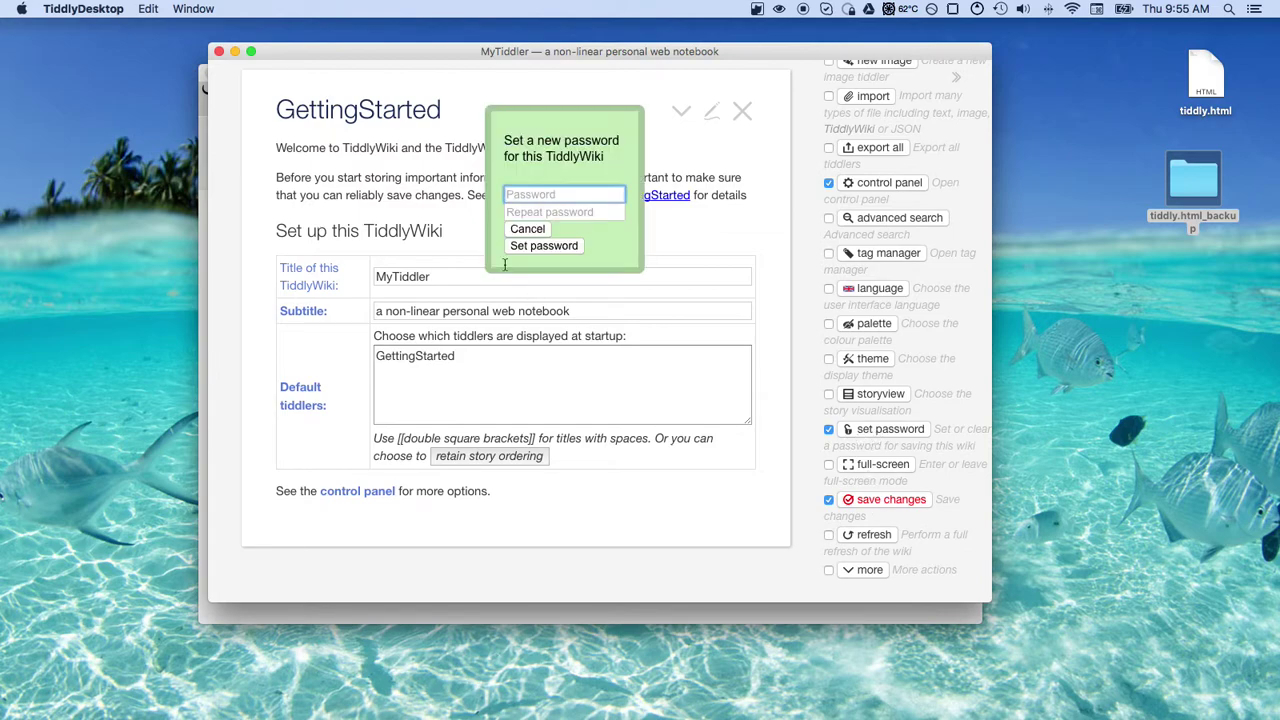
pyautogui.write('test')
pyautogui.press('Tab')
pyautogui.write('test')
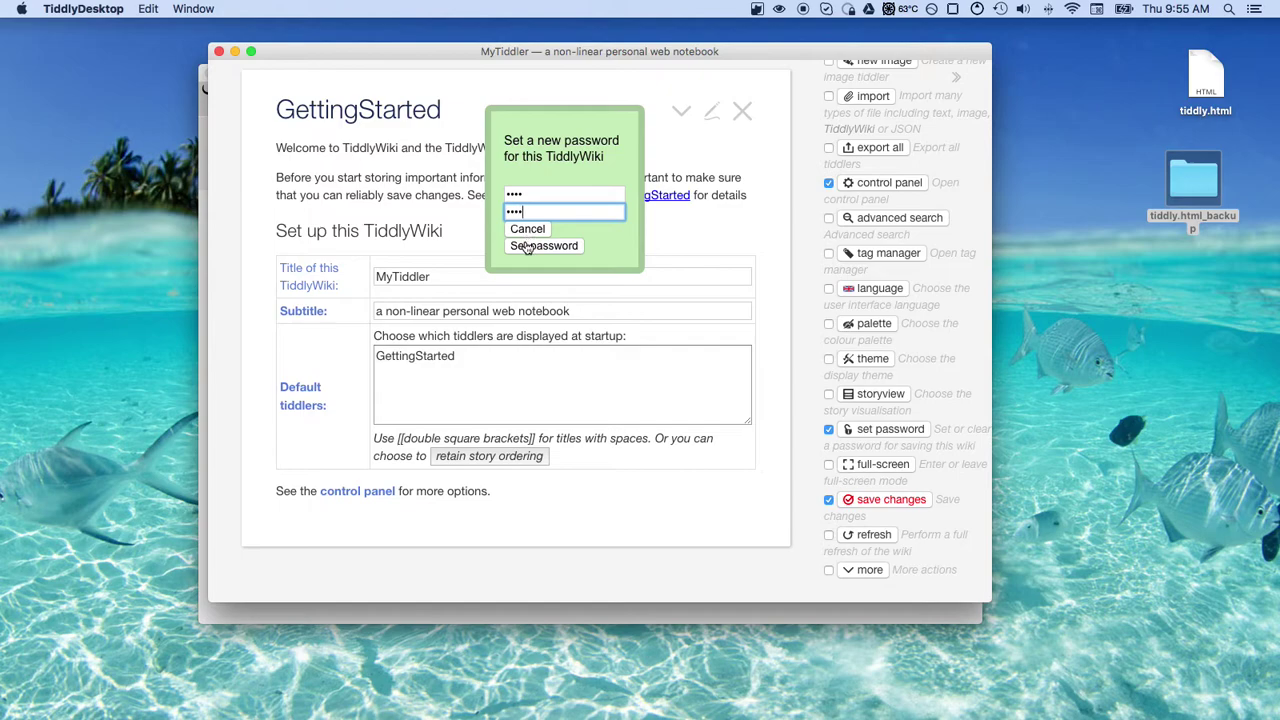
pyautogui.click(530, 246)
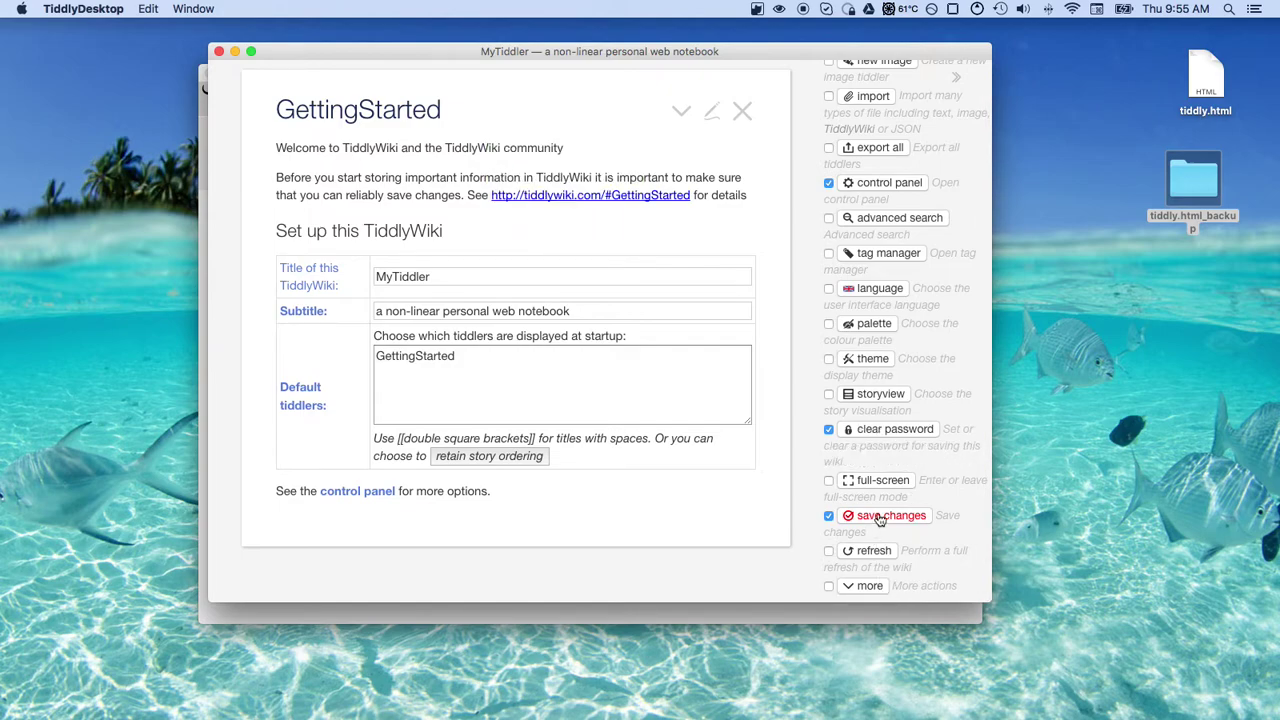
# Save the password-protected MyTiddler wiki
pyautogui.scroll(10, 898, 340)
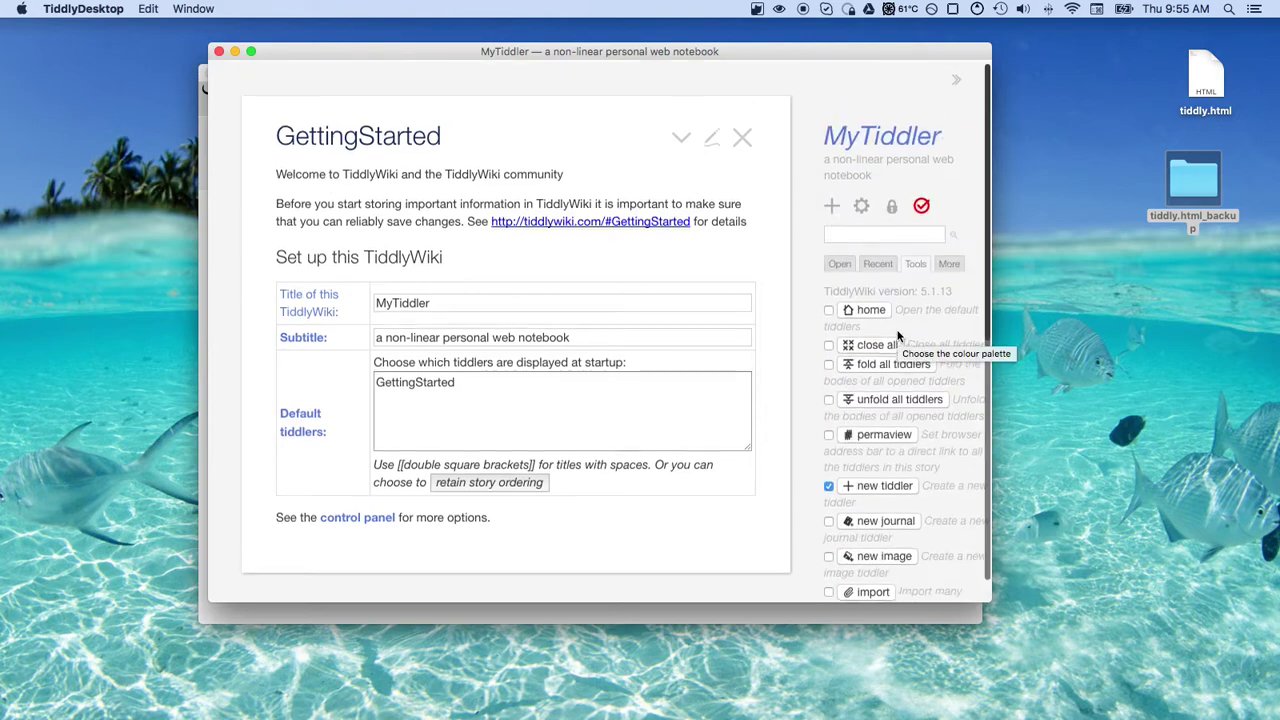
pyautogui.scroll(-10, 898, 338)
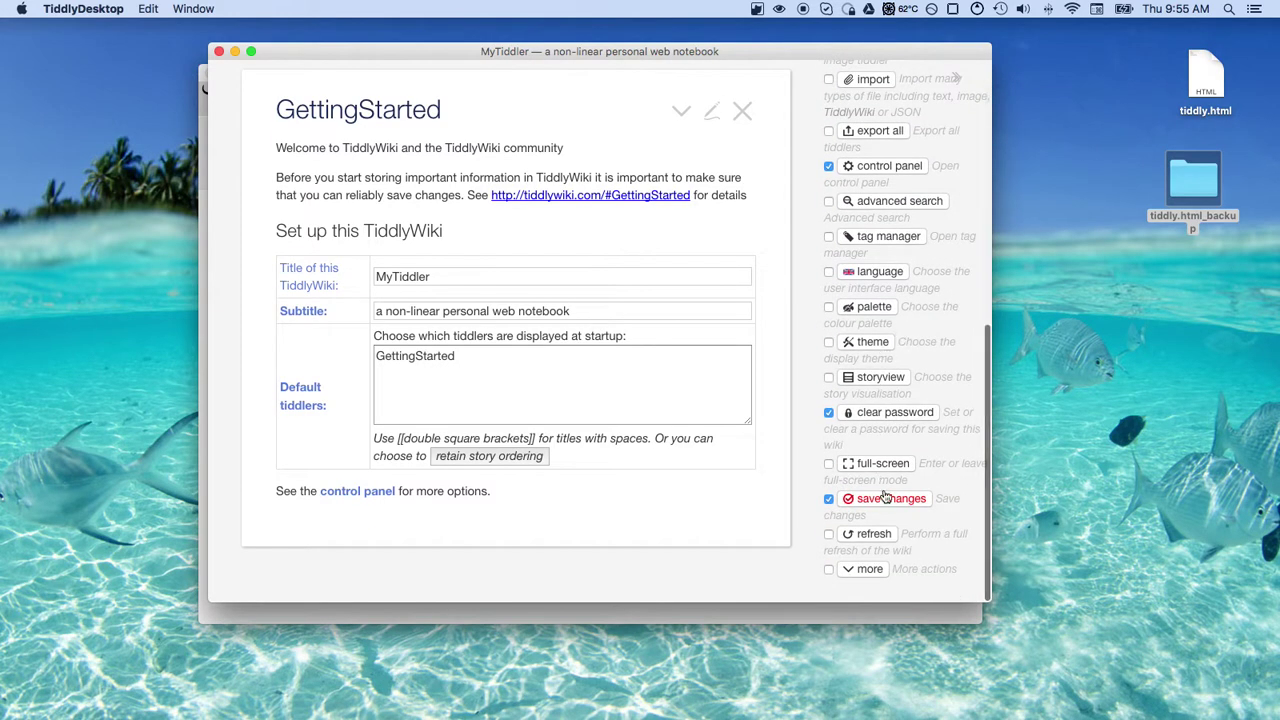
pyautogui.scroll(10, 884, 502)
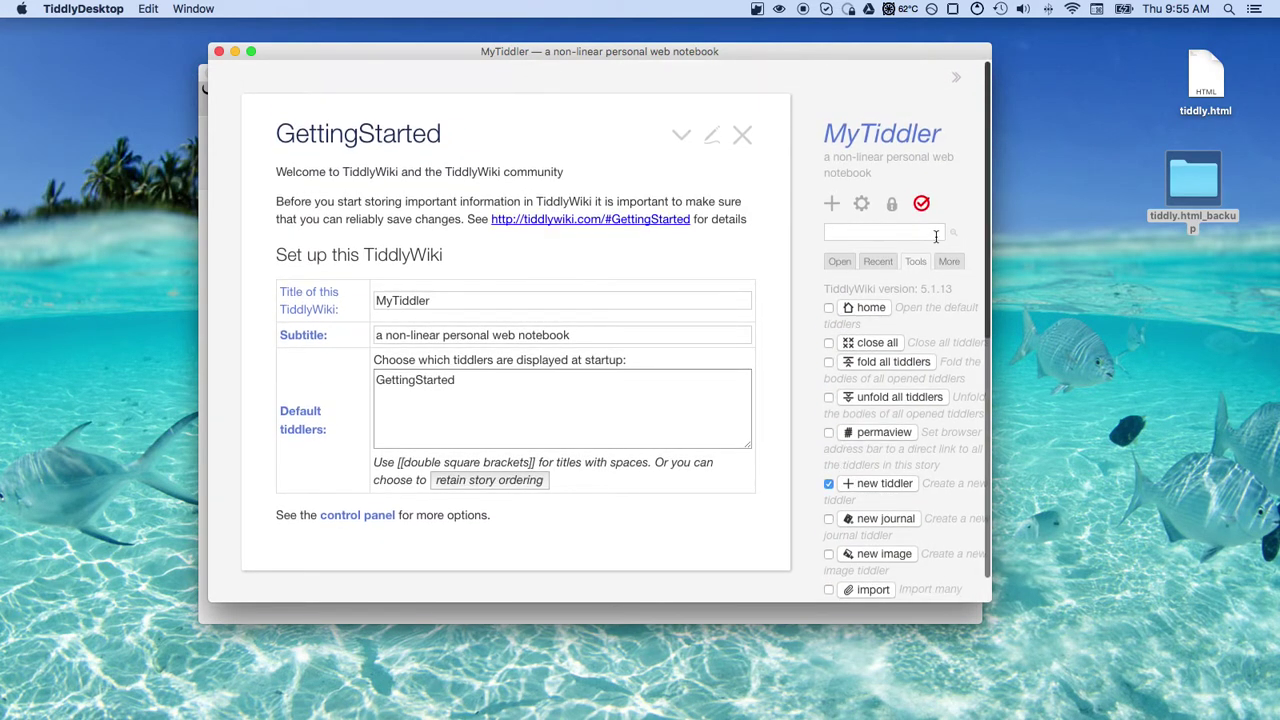
pyautogui.click(923, 207)
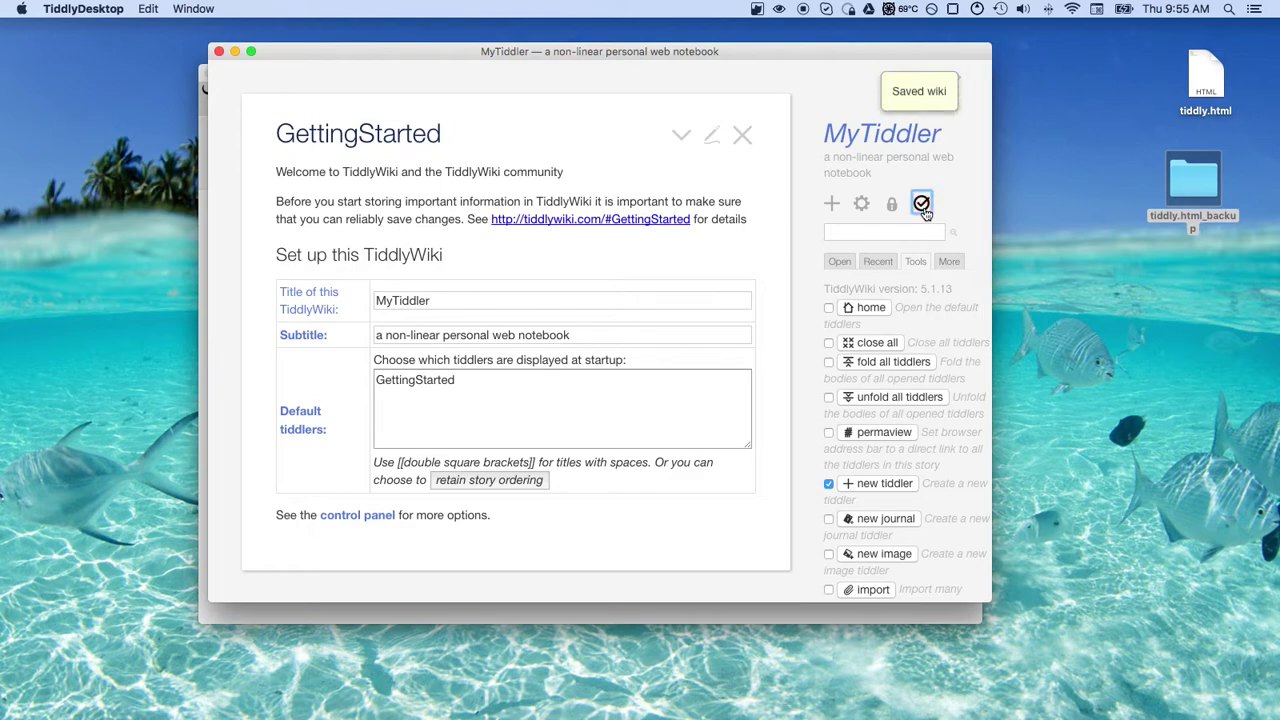
# Close and reopen MyTiddler, then unlock it by entering its password at the decrypt prompt
pyautogui.click(219, 52)
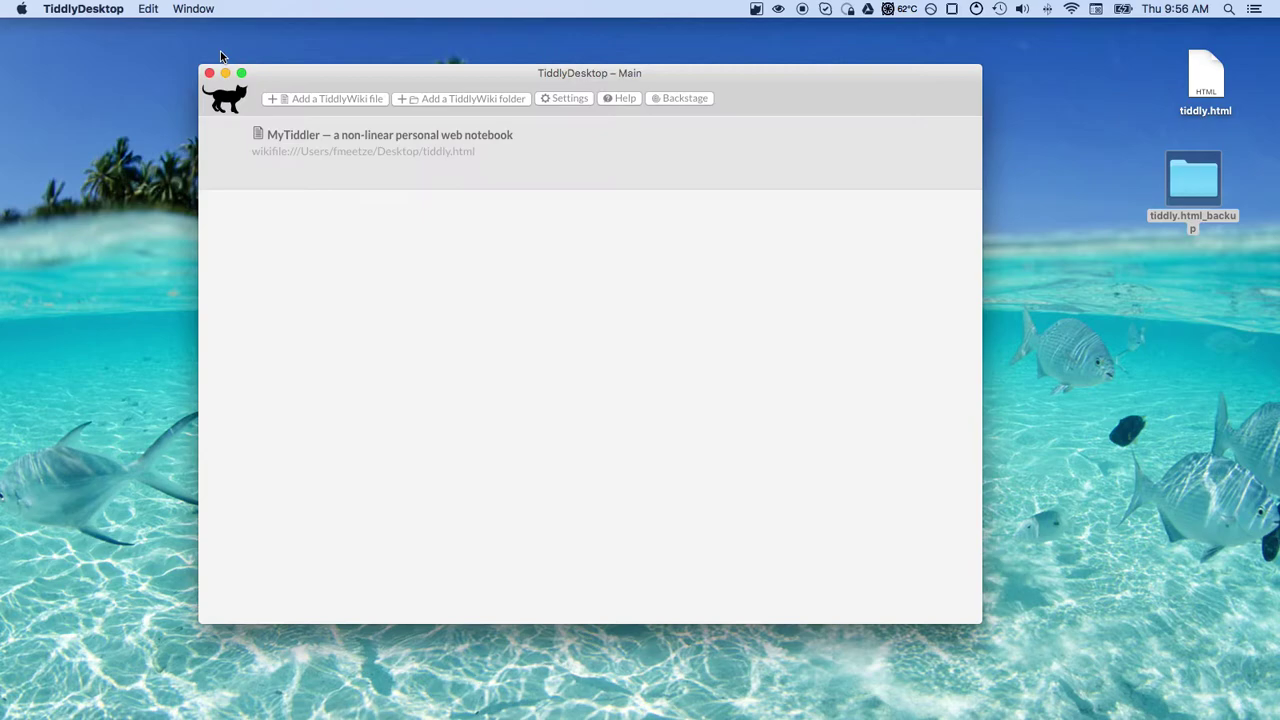
pyautogui.moveTo(360, 175)
pyautogui.click(266, 174)
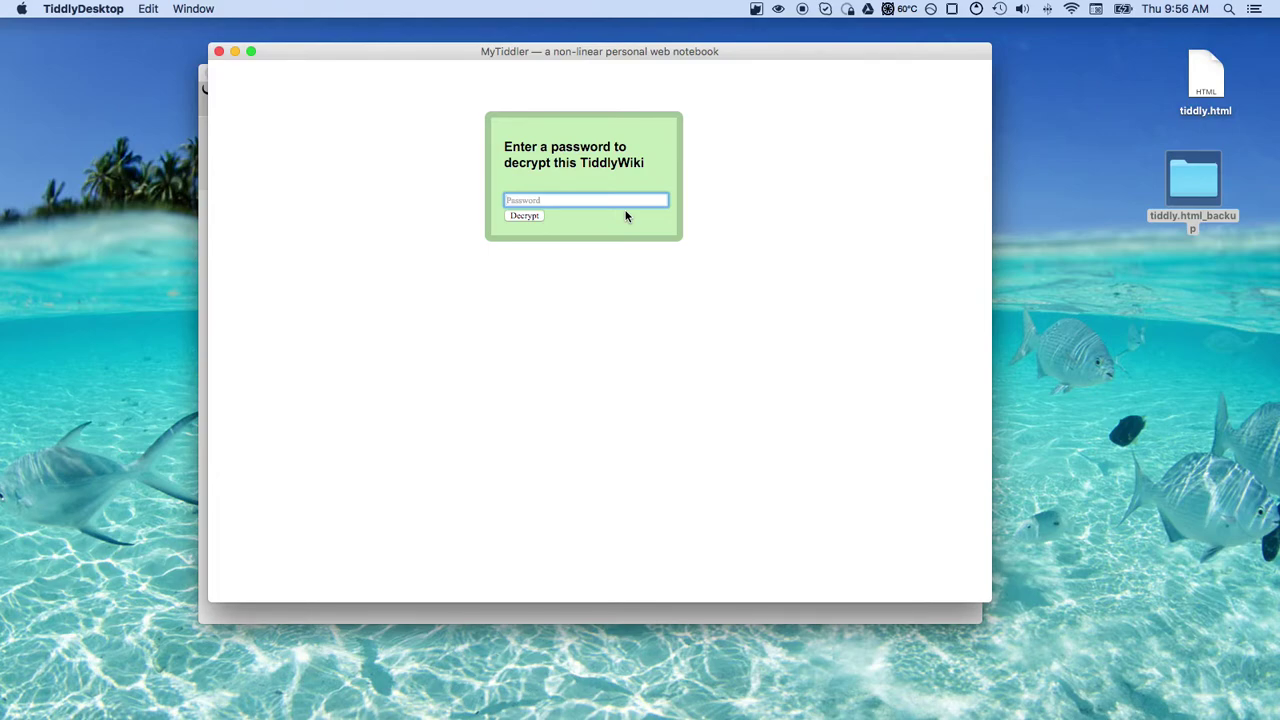
pyautogui.write('•••')
pyautogui.press('Return')
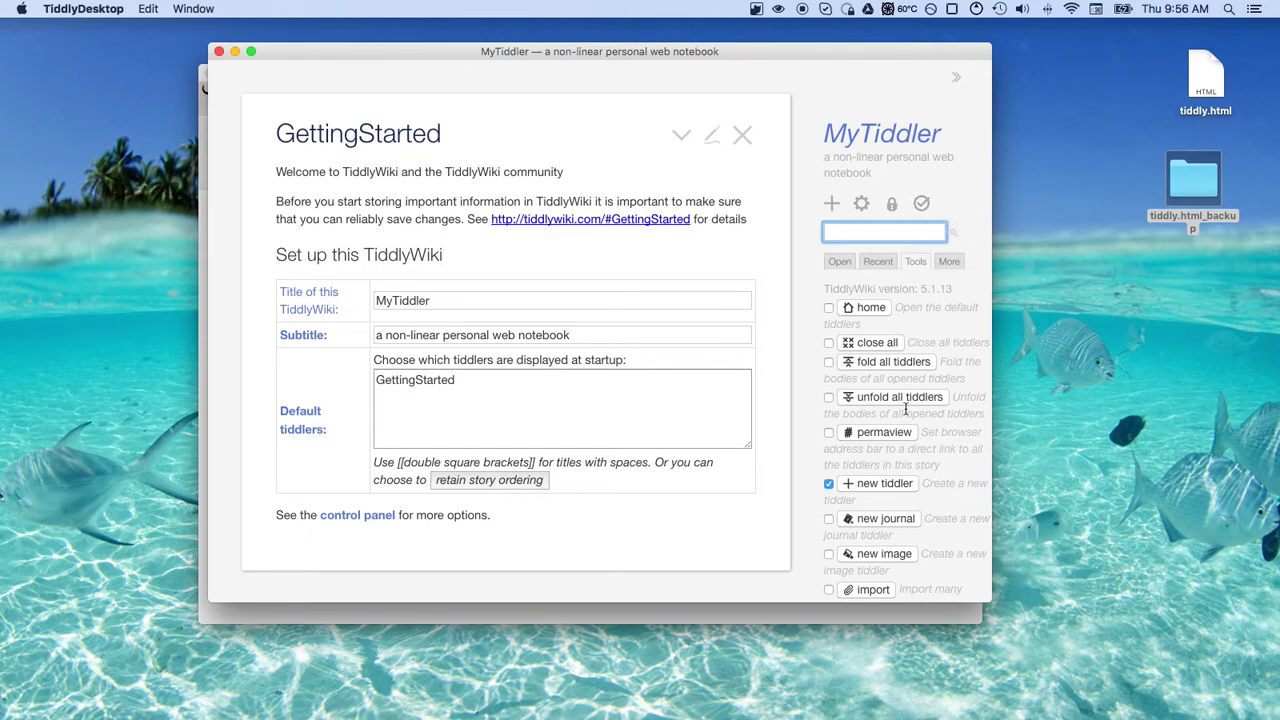
# Check the tiddly.html_backup folder's contents in Finder, then close it
pyautogui.scroll(-5, 905, 410)
pyautogui.scroll(-1, 905, 410)
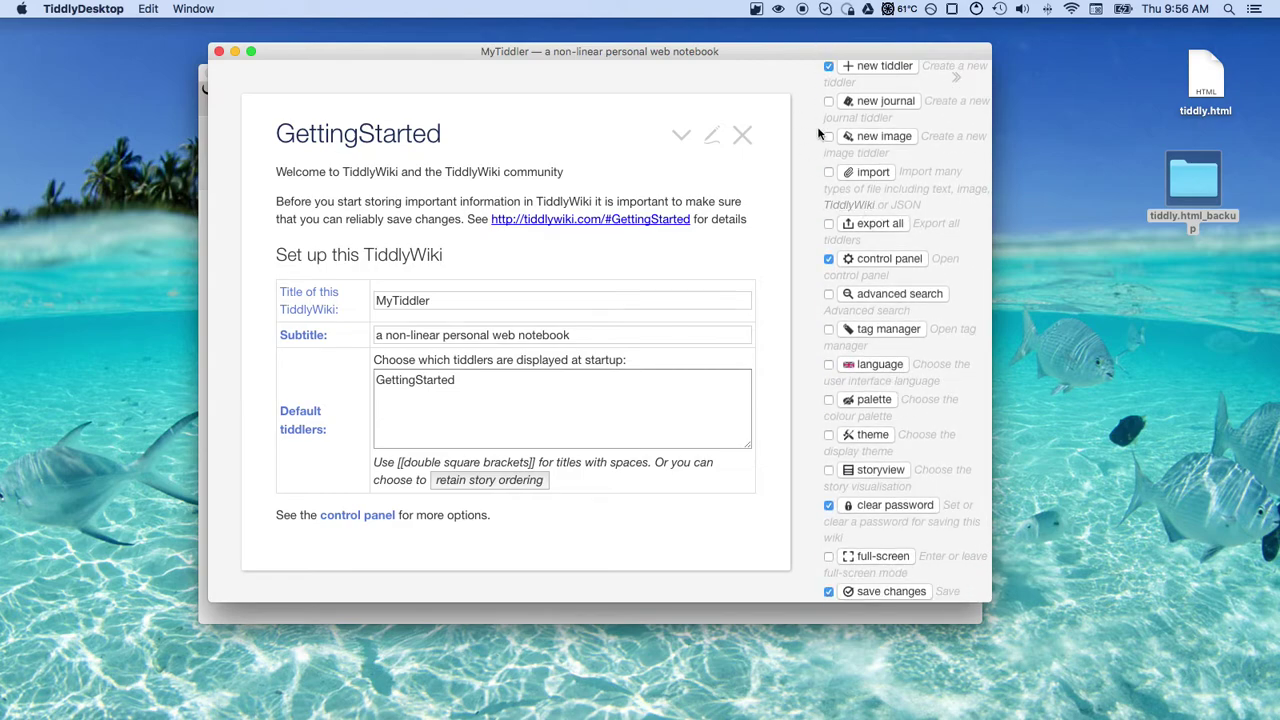
pyautogui.scroll(6, 850, 395)
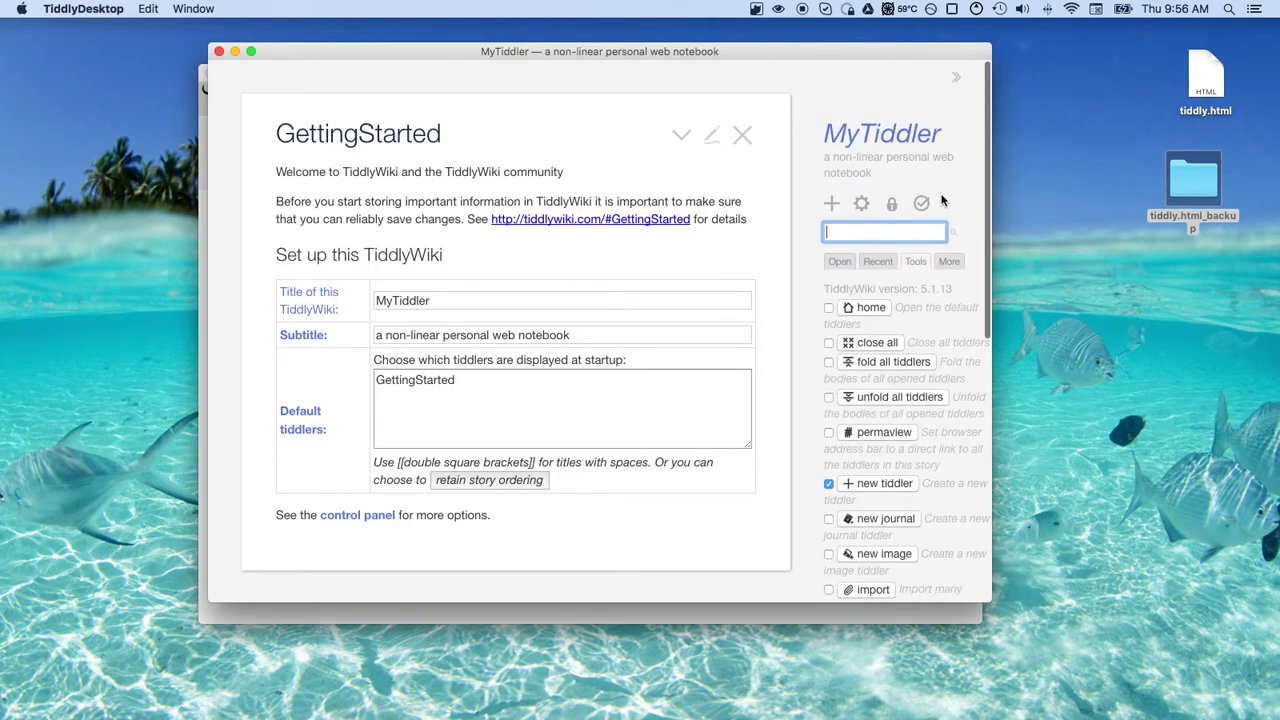
pyautogui.scroll(-6, 880, 400)
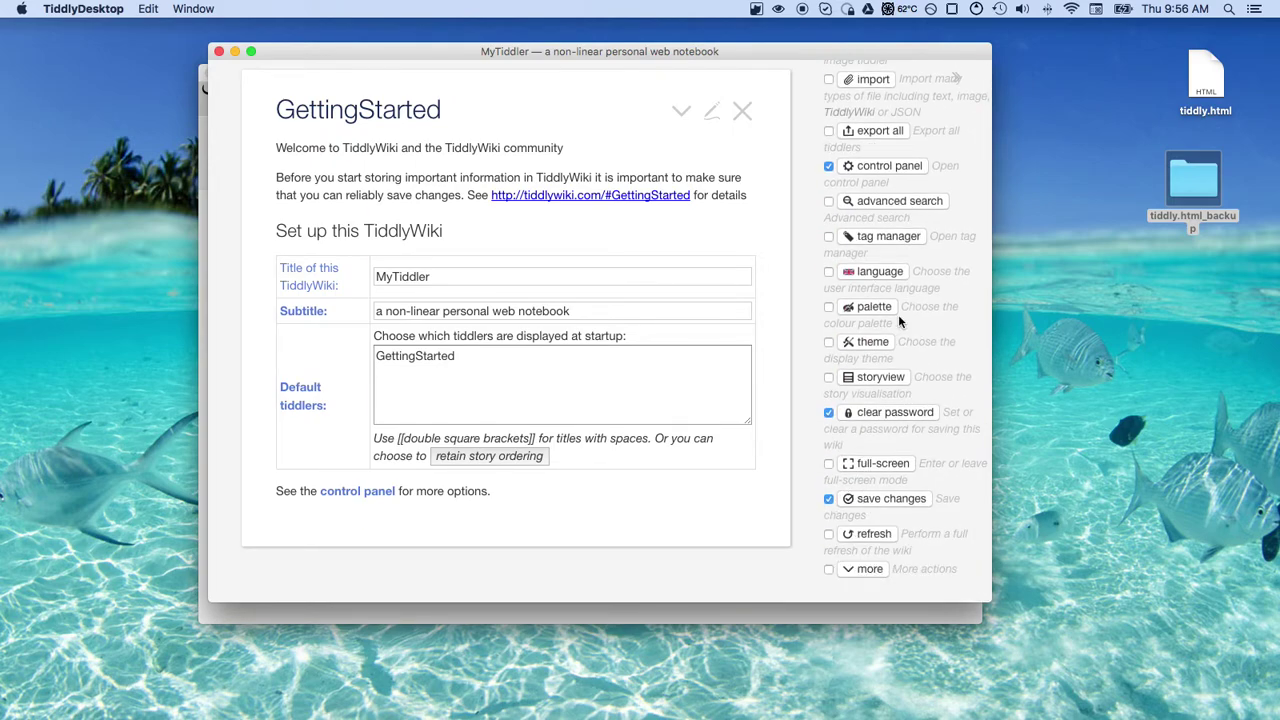
pyautogui.scroll(6, 898, 314)
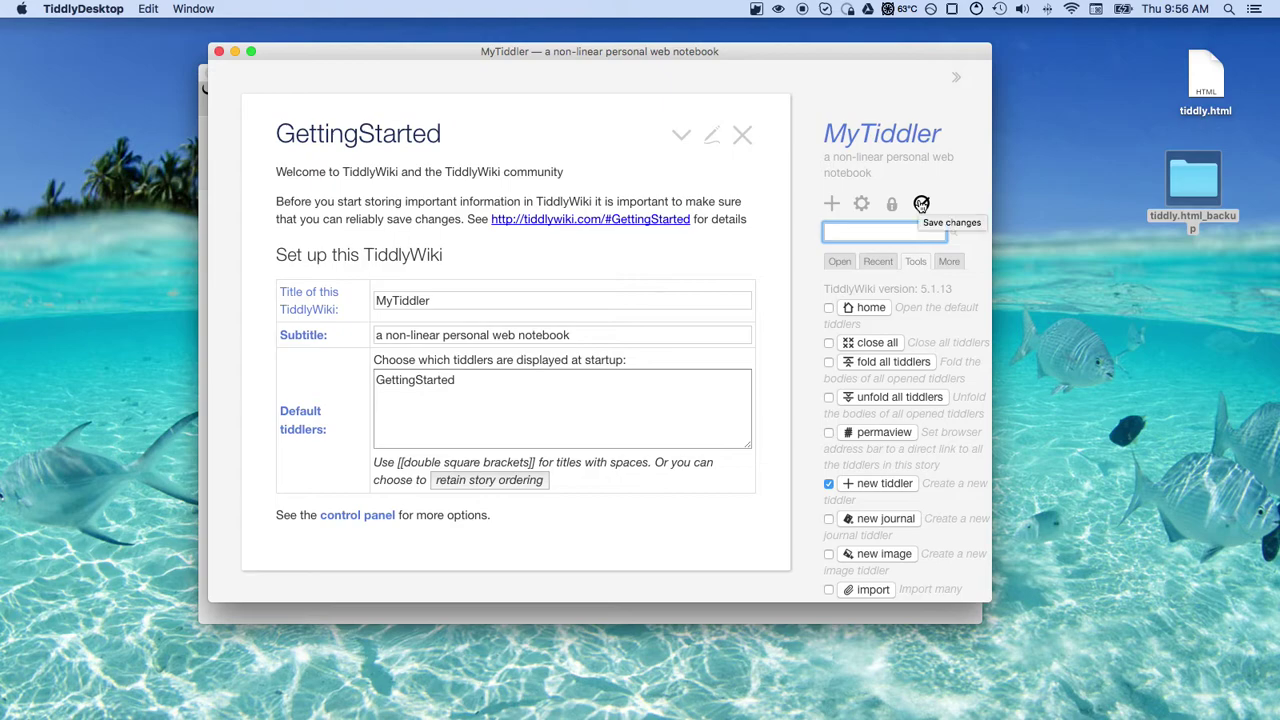
pyautogui.click(1188, 178)
pyautogui.doubleClick(1188, 176)
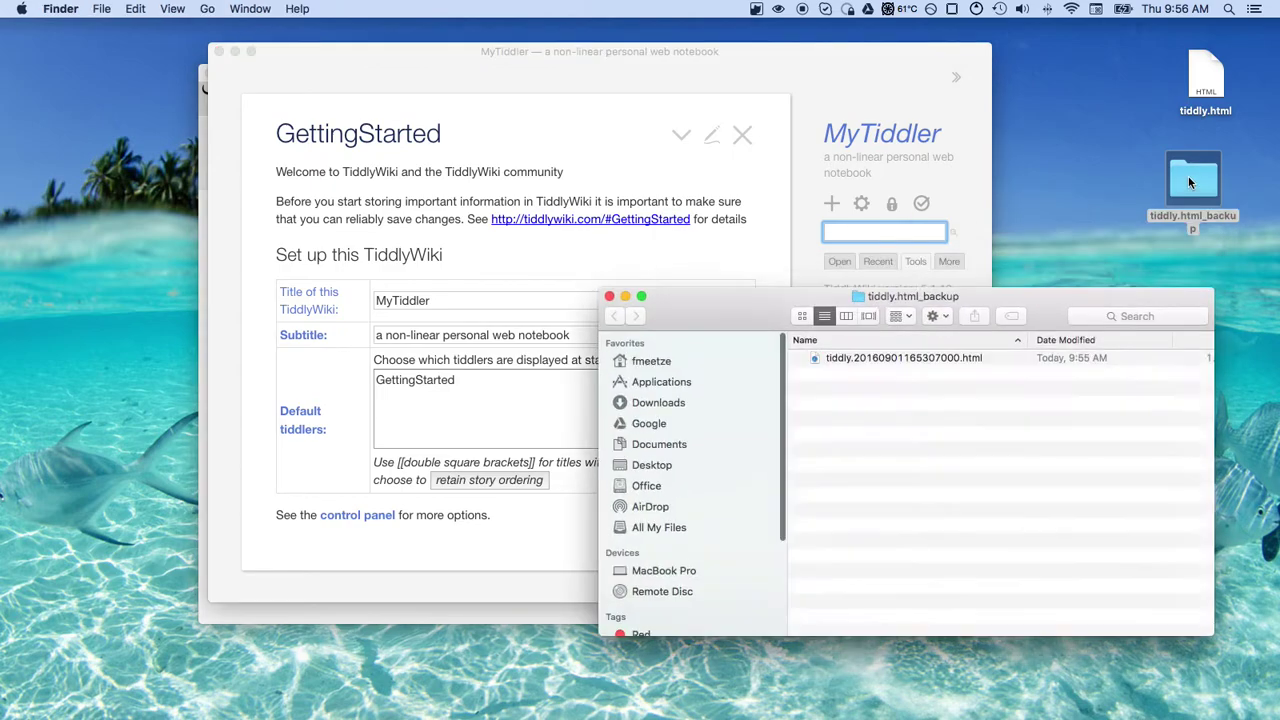
pyautogui.click(610, 297)
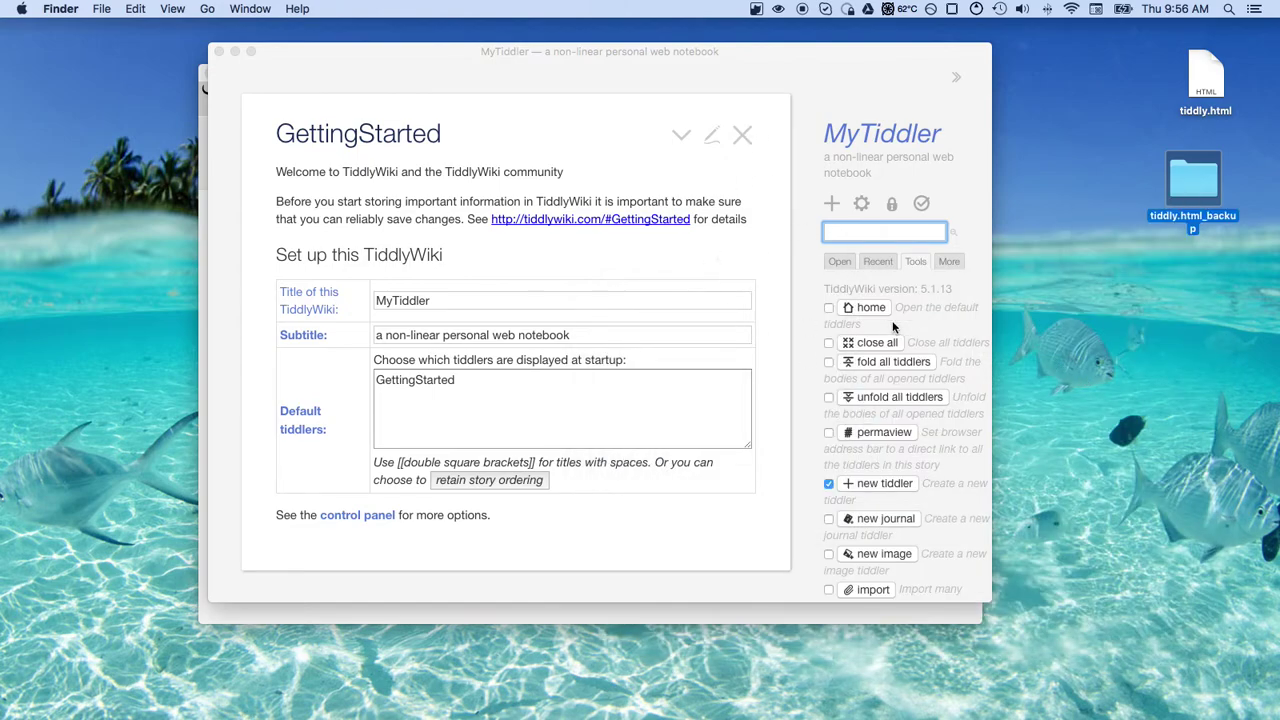
# Untick 'clear password' in Tools so the password button leaves the page toolbar
pyautogui.scroll(-5, 874, 438)
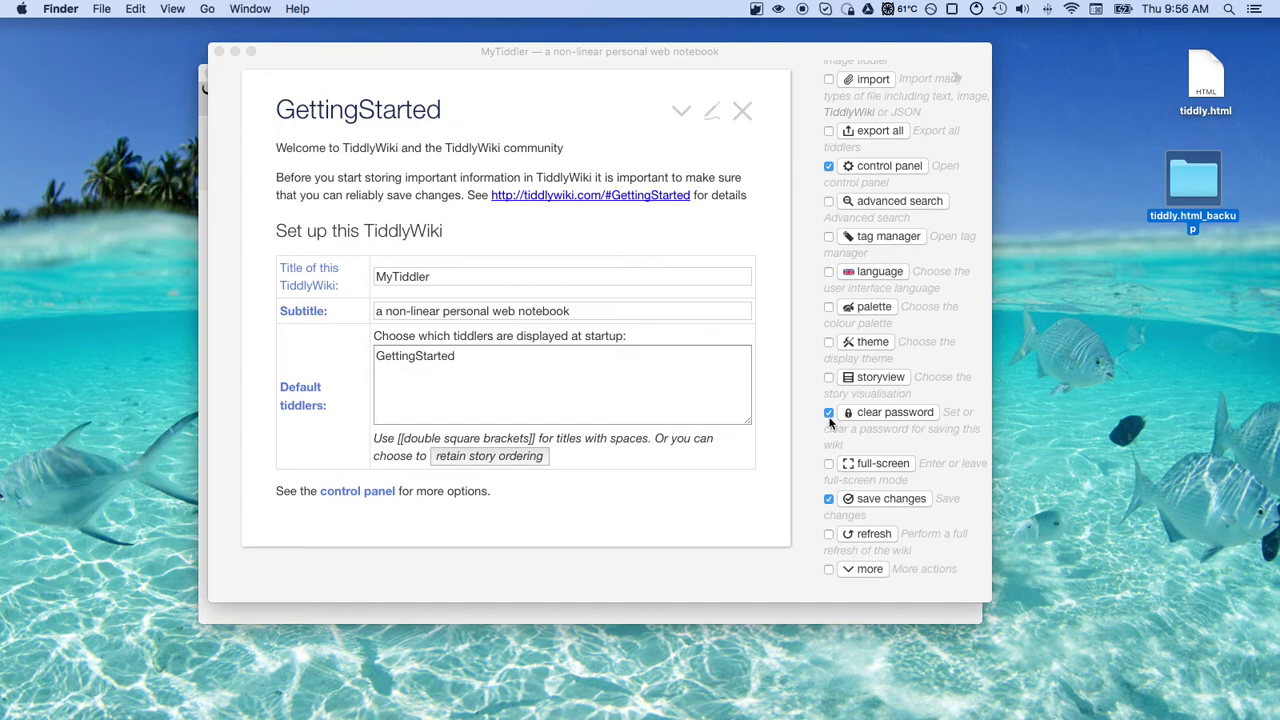
pyautogui.click(830, 418)
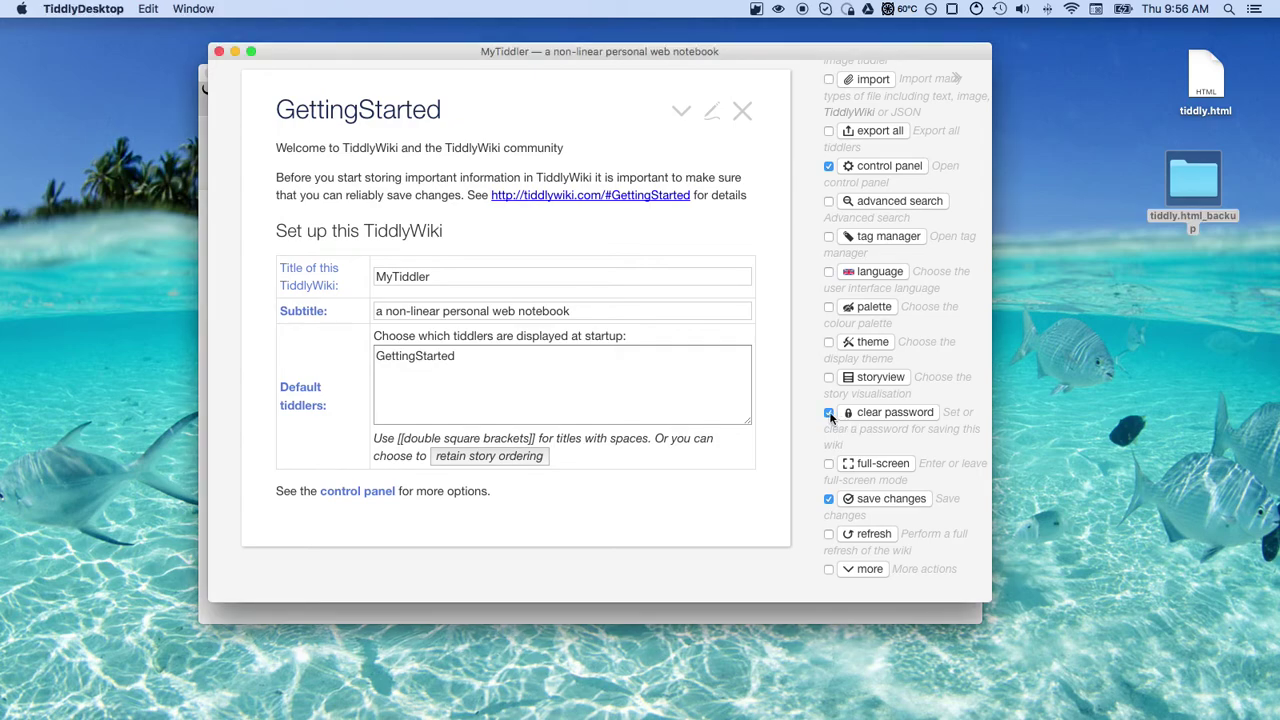
pyautogui.scroll(10, 884, 330)
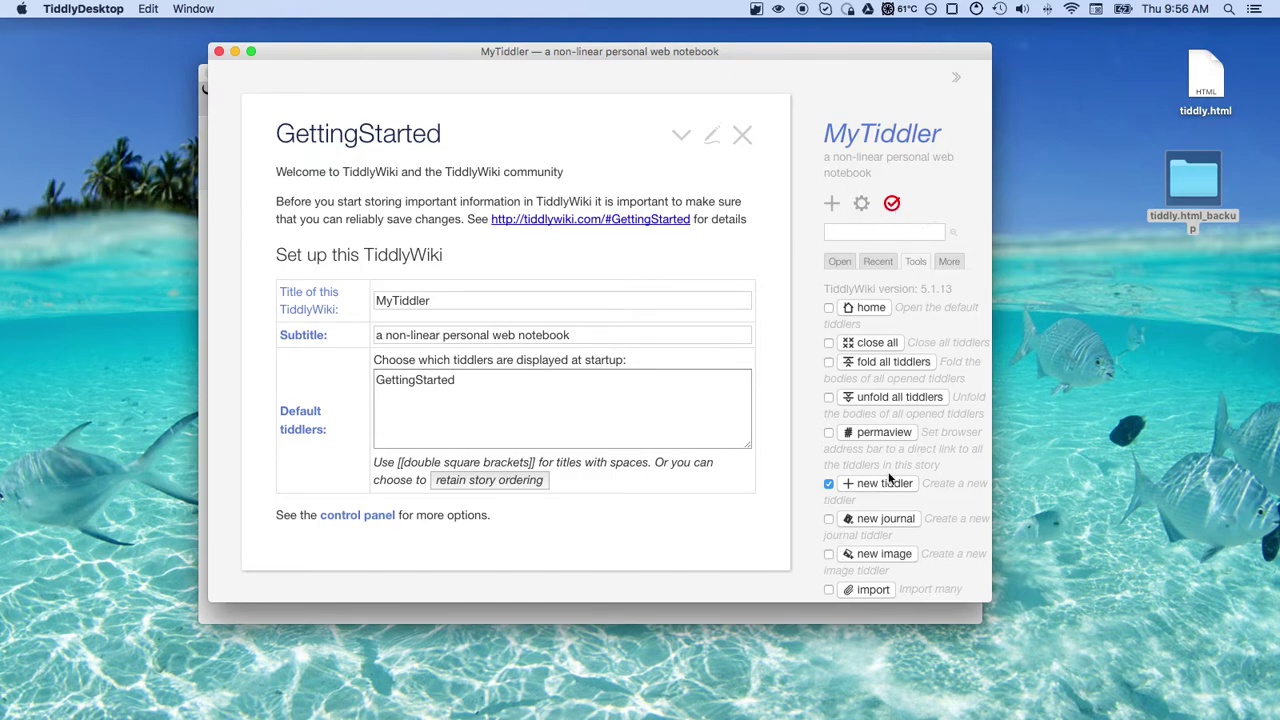
pyautogui.scroll(-3, 888, 480)
pyautogui.scroll(-5, 888, 478)
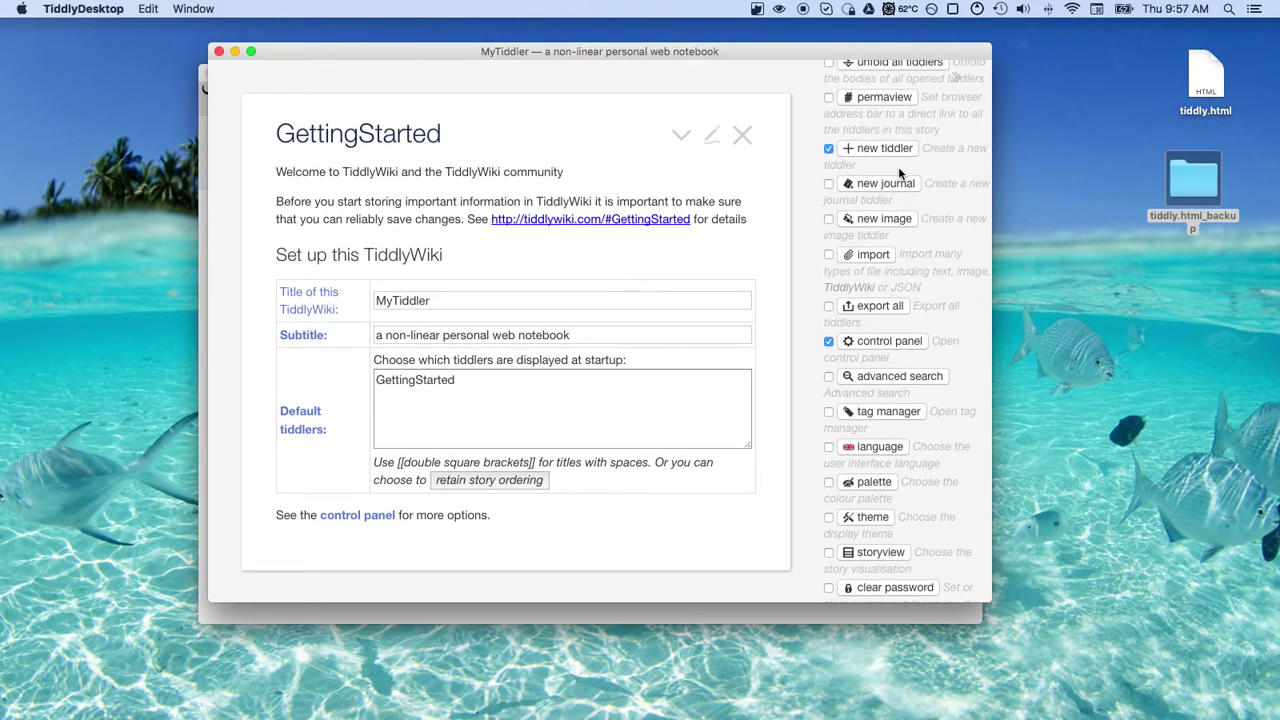
pyautogui.scroll(8, 898, 172)
# Show the Open tiddlers list, enlarge the wiki window, and close the GettingStarted tiddler
pyautogui.click(840, 262)
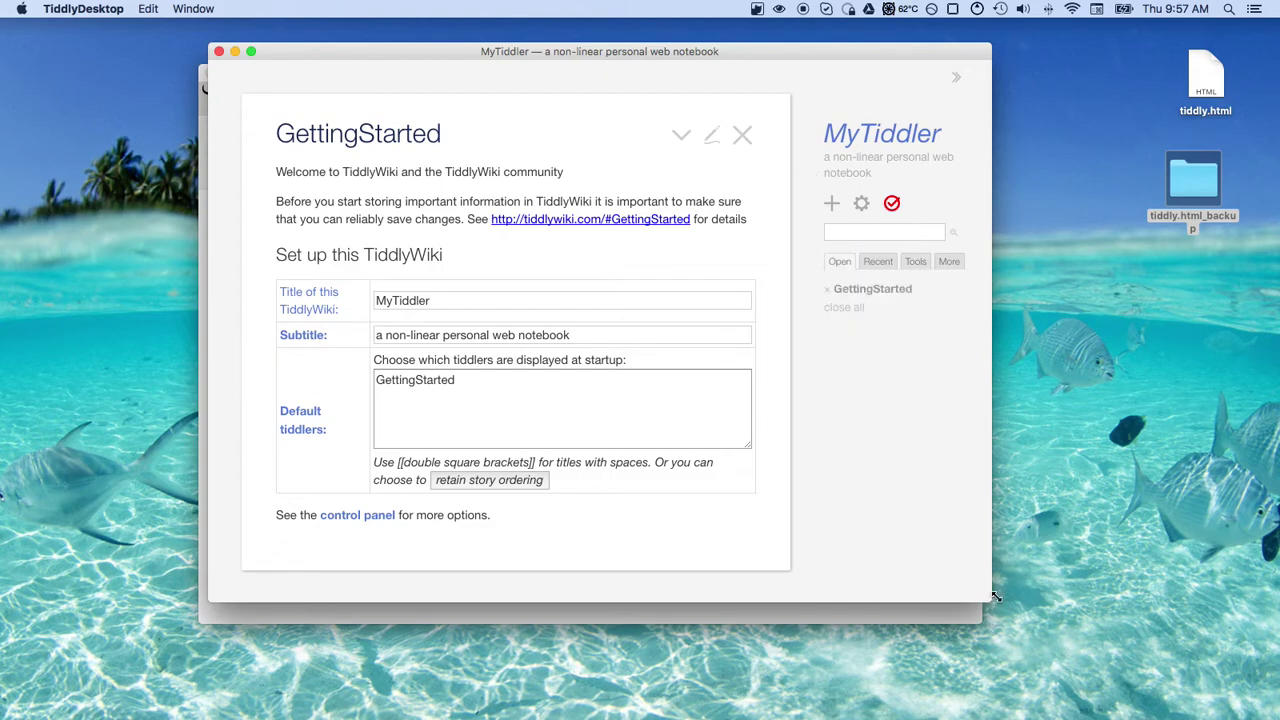
pyautogui.moveTo(990, 600); pyautogui.dragTo(1154, 660)
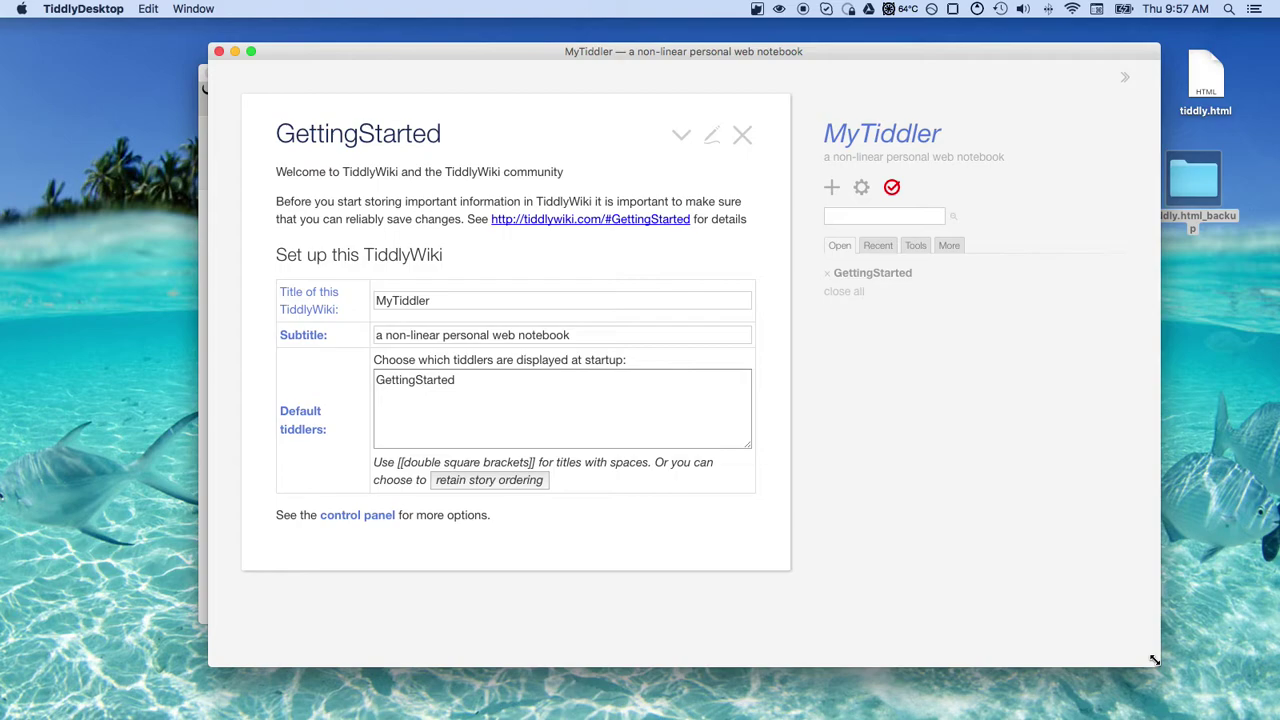
pyautogui.moveTo(595, 712)
pyautogui.click(742, 136)
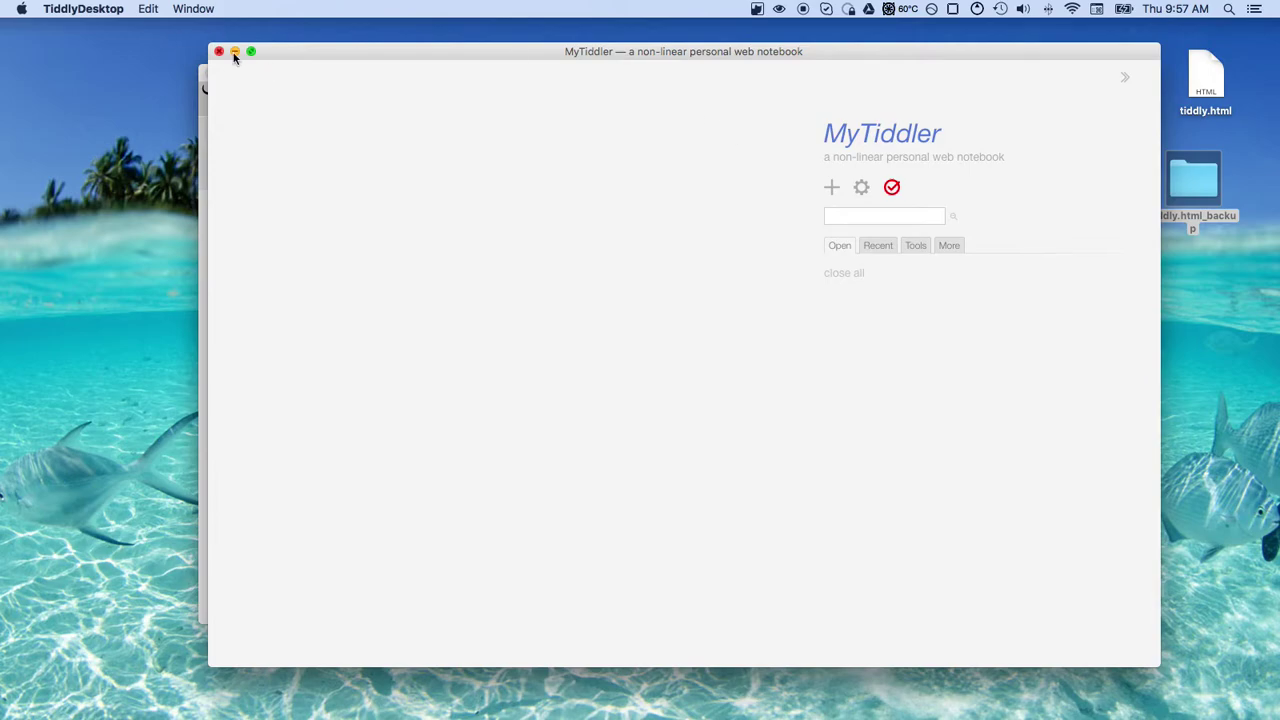
# Close the MyTiddler wiki without saving, then toggle the MyTiddler row's actions in the Main list
pyautogui.click(219, 53)
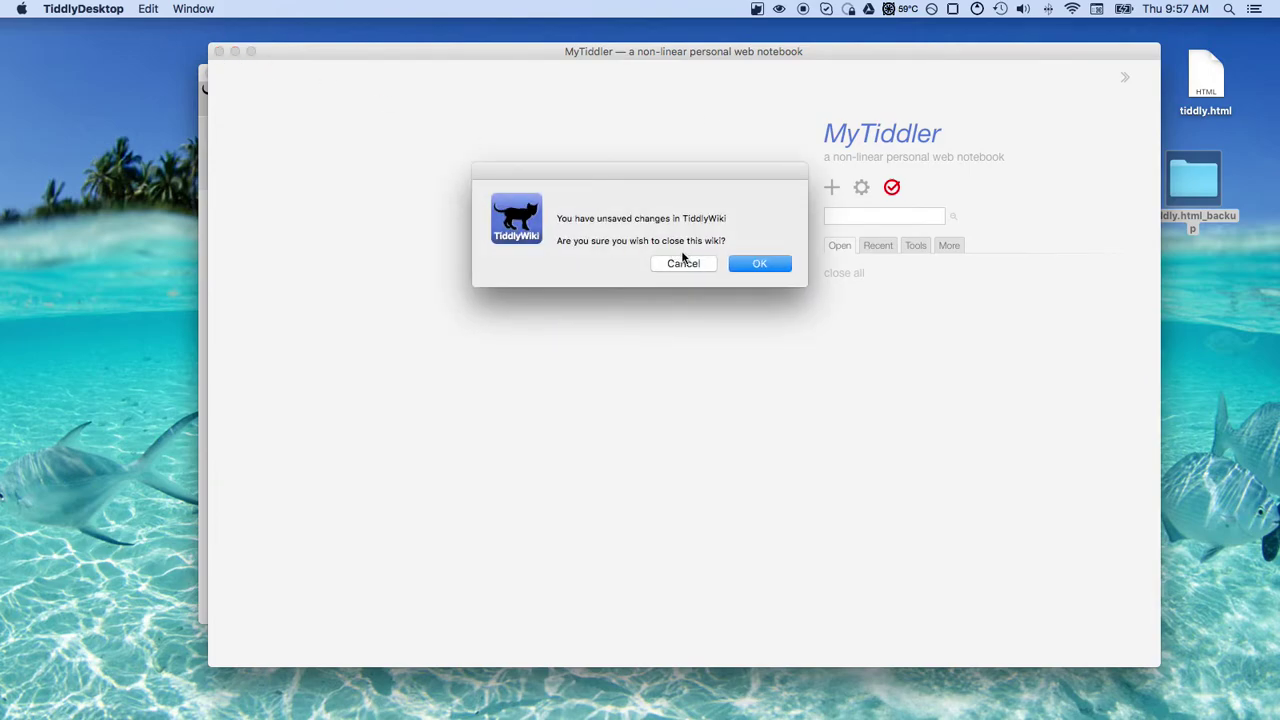
pyautogui.click(748, 263)
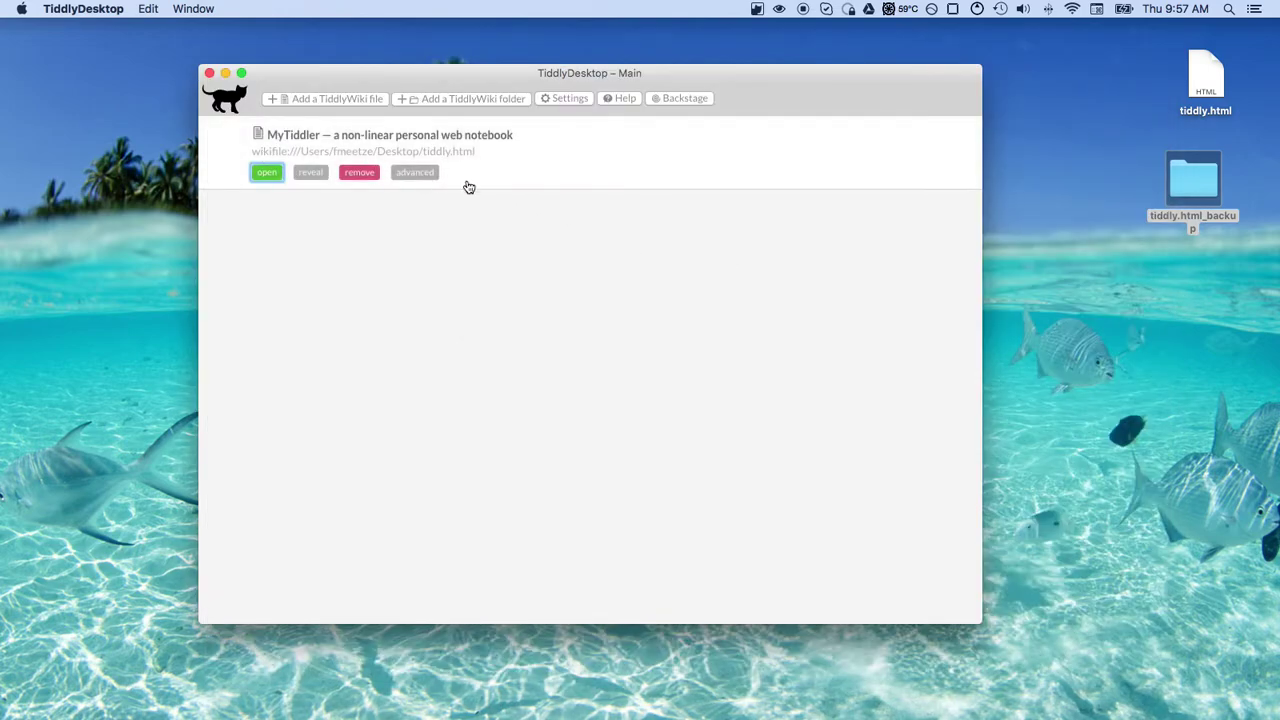
pyautogui.moveTo(366, 155)
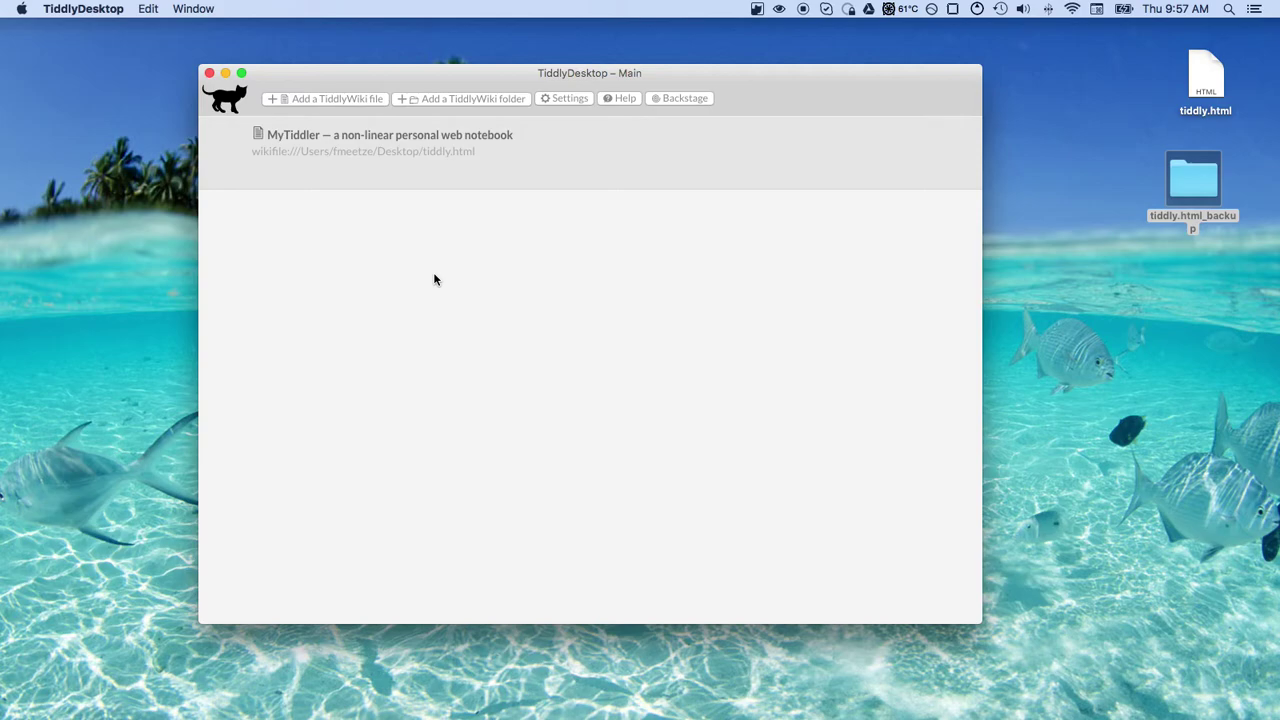
pyautogui.click(323, 178)
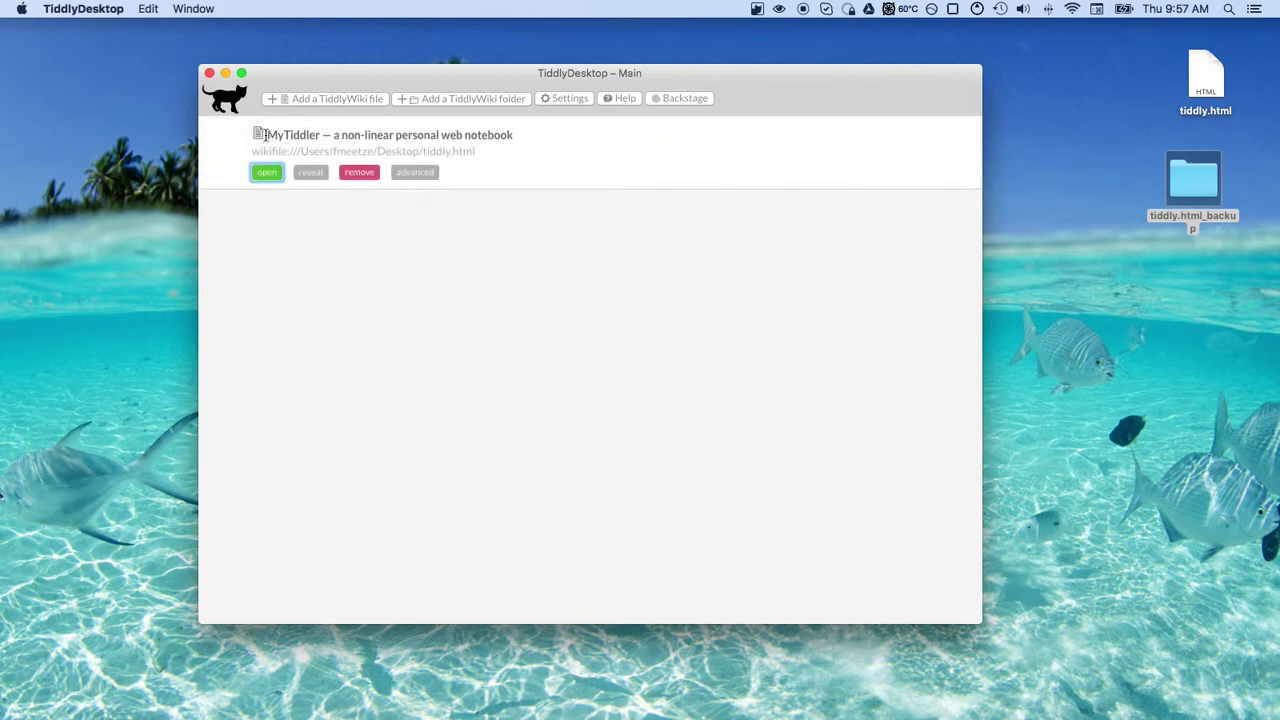
pyautogui.click(483, 287)
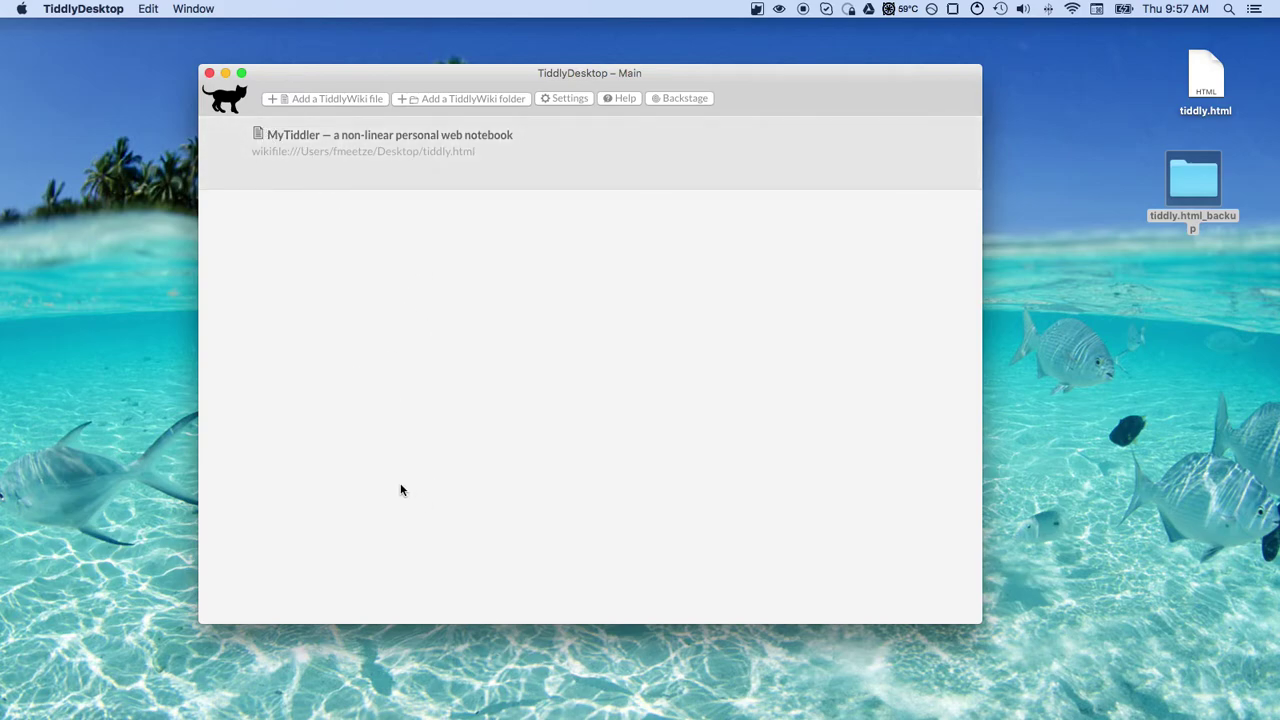
# Toggle the MyTiddler row's actions and reposition the wiki list window
pyautogui.click(420, 171)
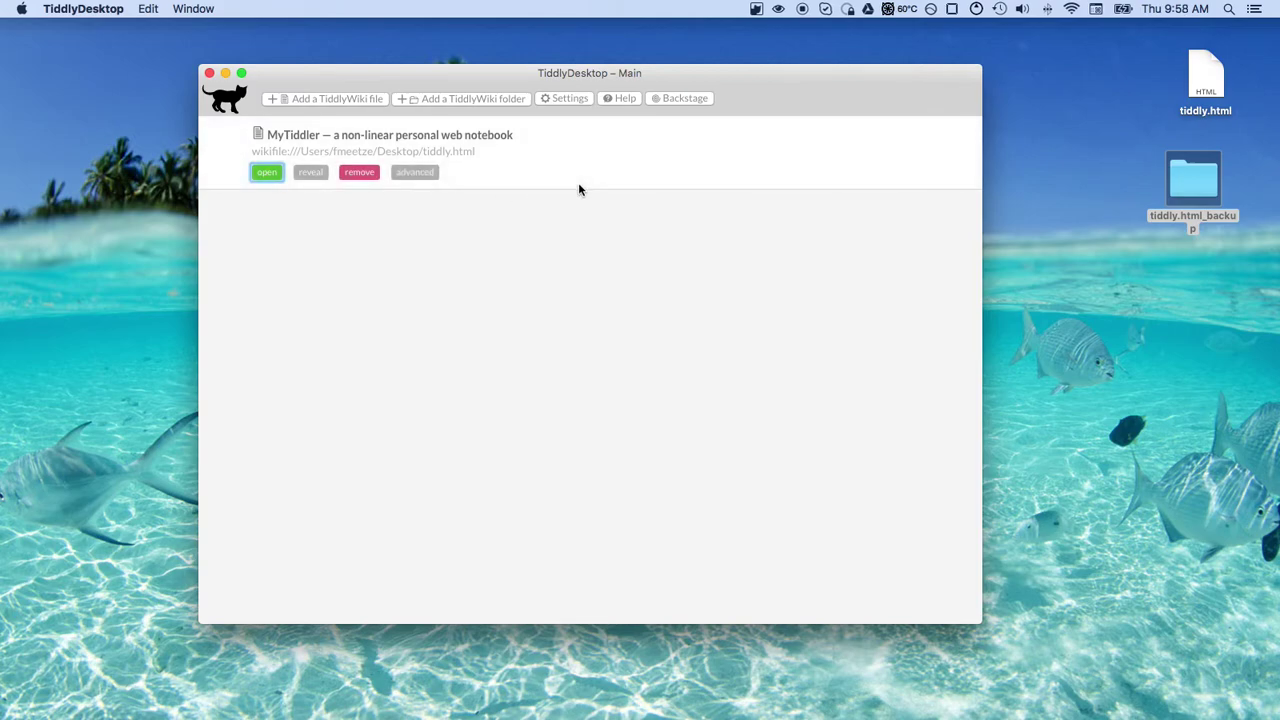
pyautogui.click(314, 120)
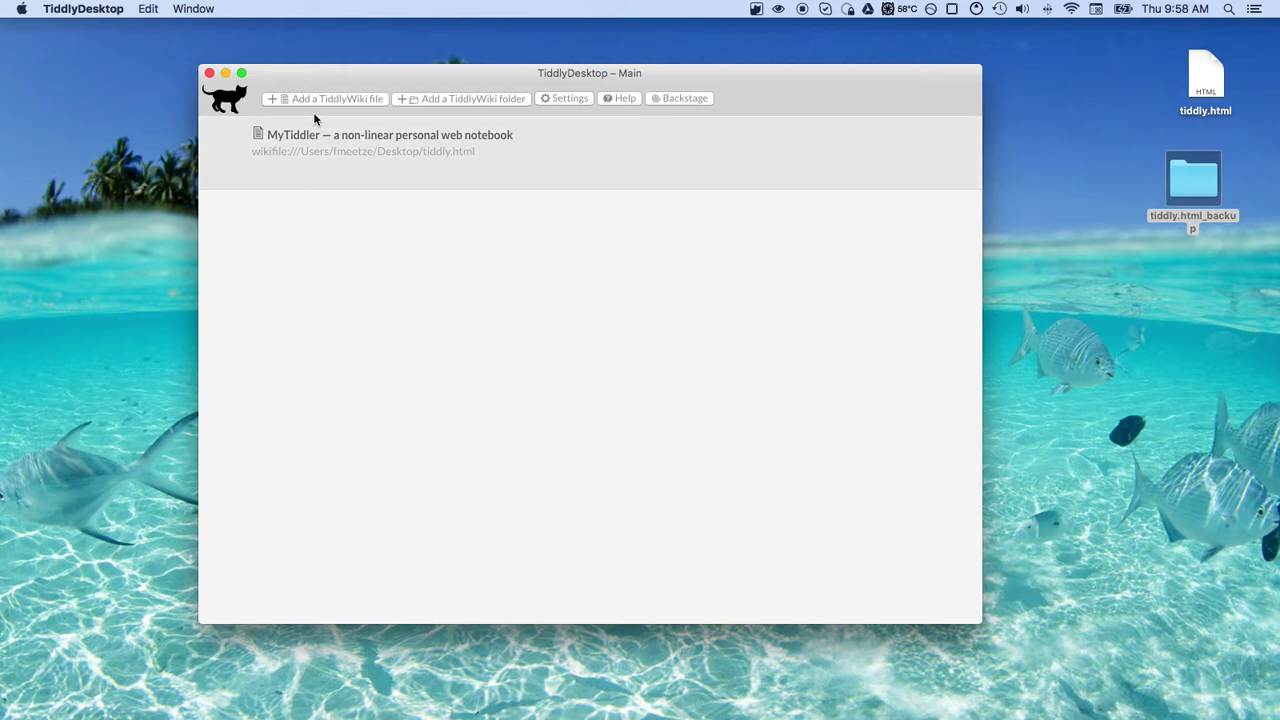
pyautogui.click(400, 134)
pyautogui.press('super+w')
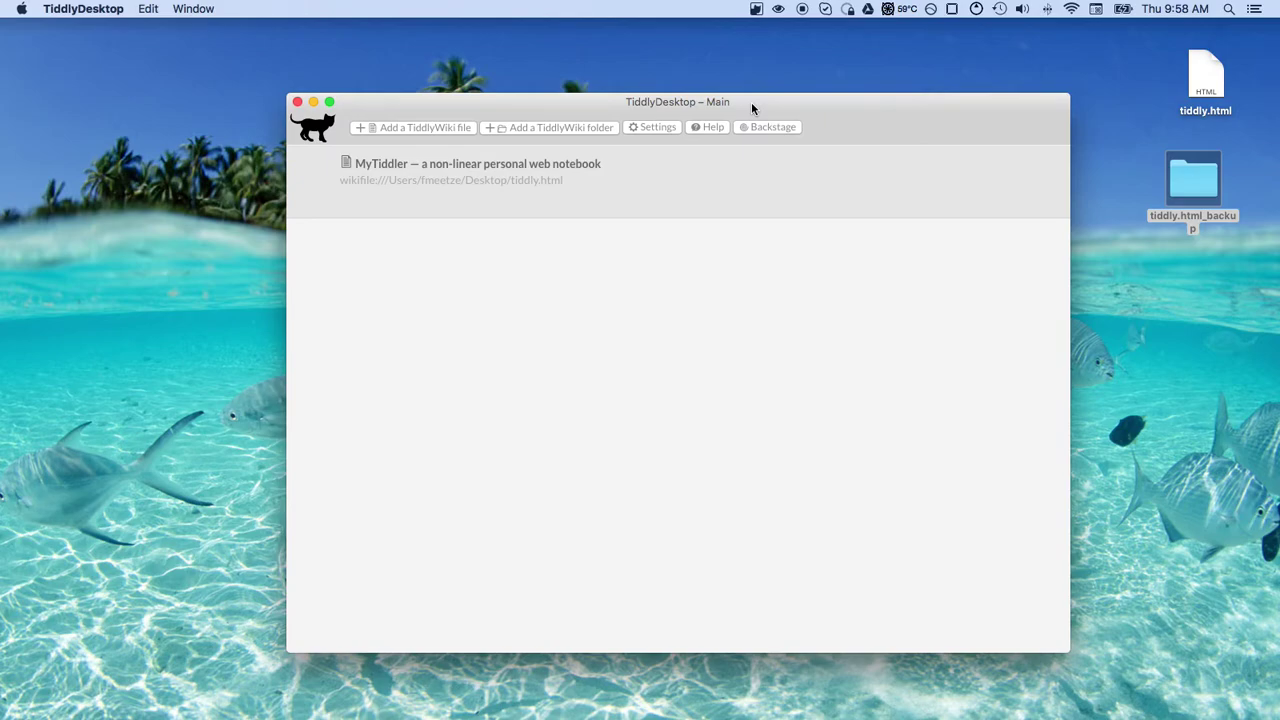
pyautogui.moveTo(752, 108); pyautogui.dragTo(843, 115)
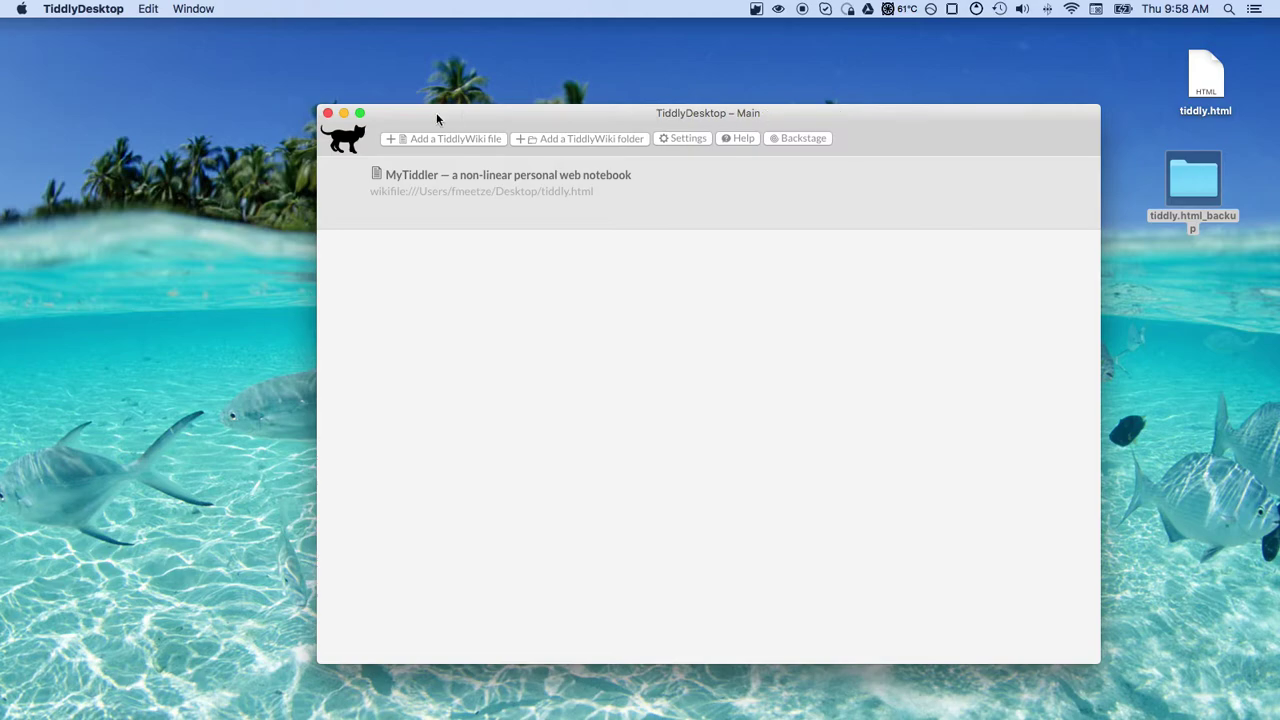
pyautogui.moveTo(437, 116); pyautogui.dragTo(377, 64)
# Open TiddlyDesktop's settings and its user configuration folder
pyautogui.moveTo(591, 143)
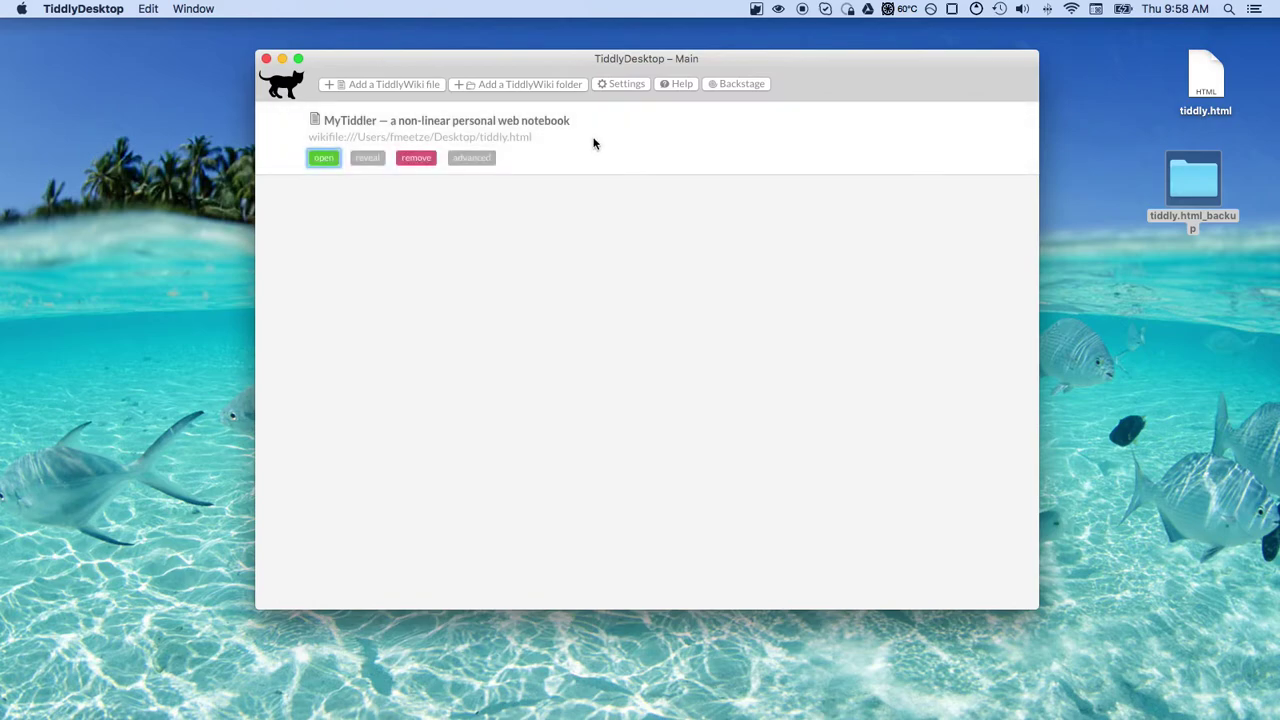
pyautogui.click(630, 88)
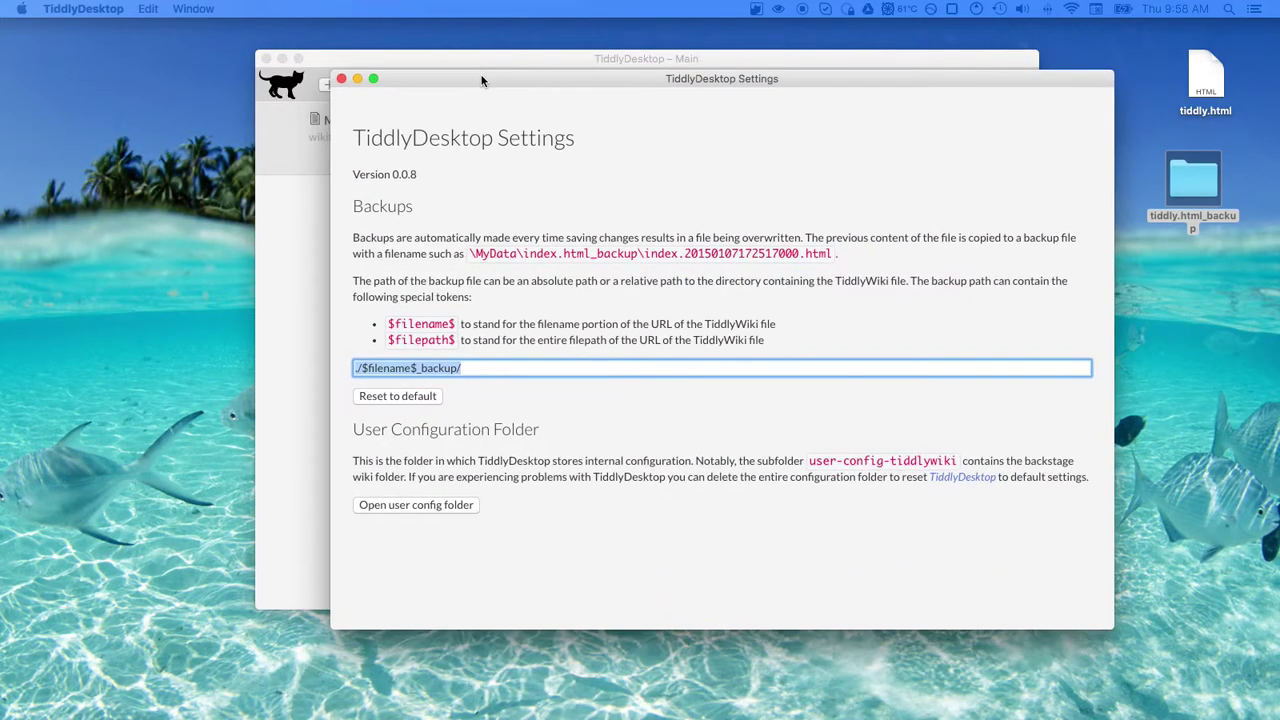
pyautogui.click(443, 507)
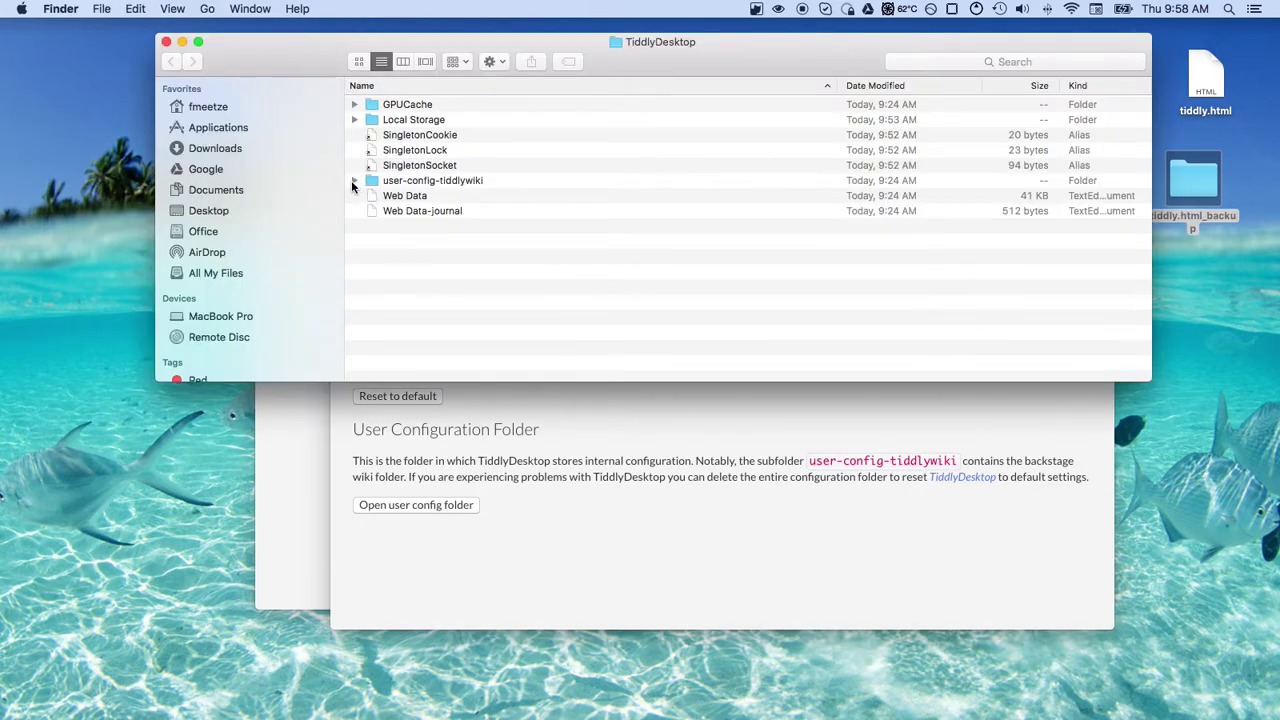
# Trash the WikiListWindow layout .tid file in user-config-tiddlywiki/tiddlers and close Finder
pyautogui.click(353, 180)
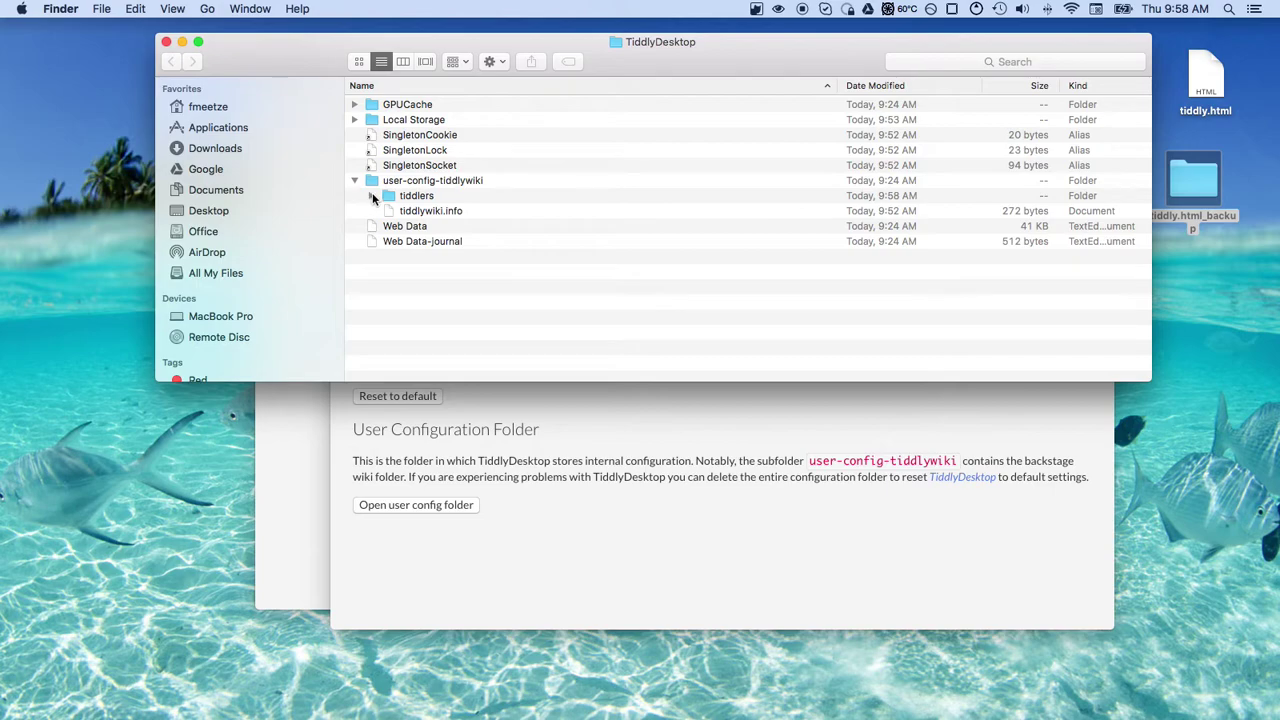
pyautogui.click(371, 196)
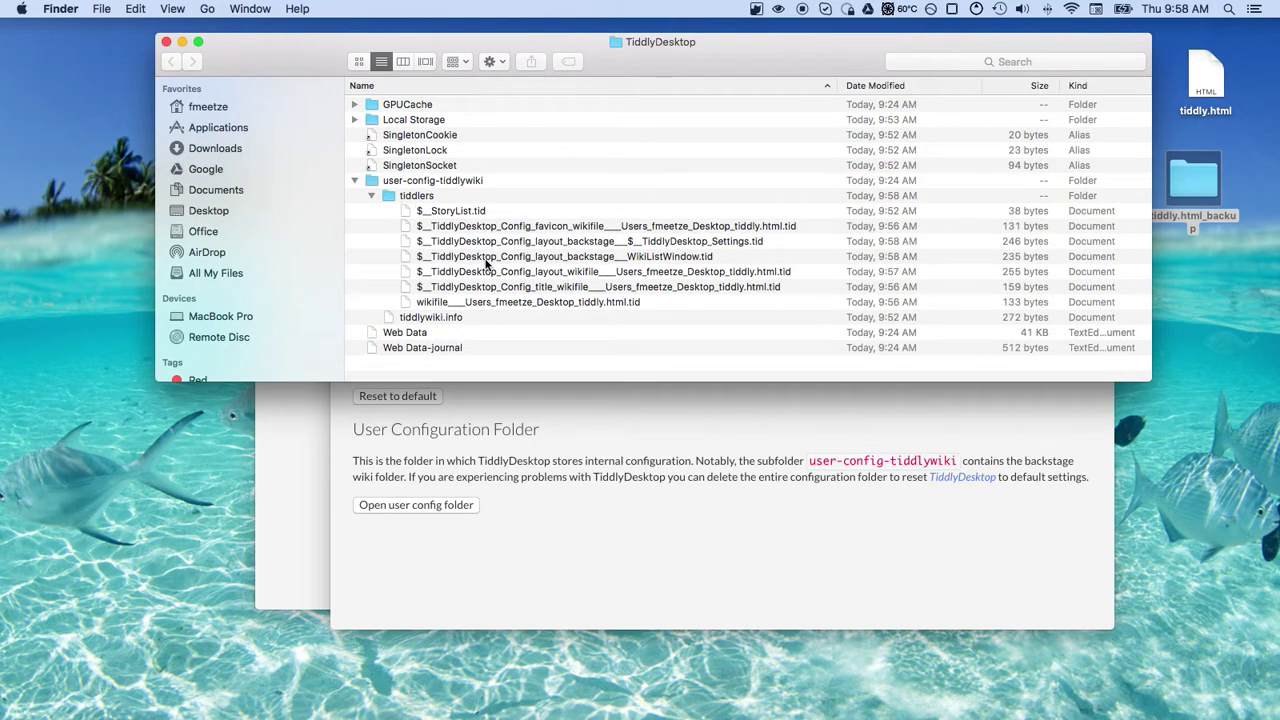
pyautogui.click(663, 258)
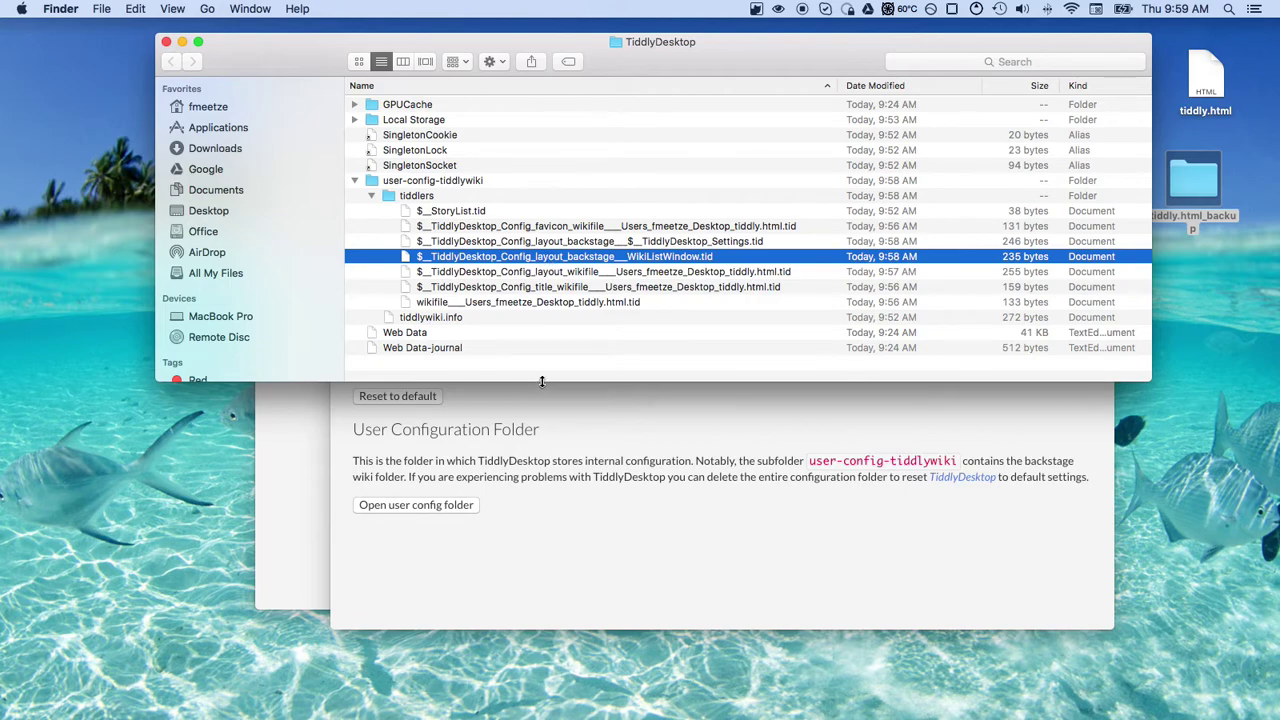
pyautogui.rightClick(505, 260)
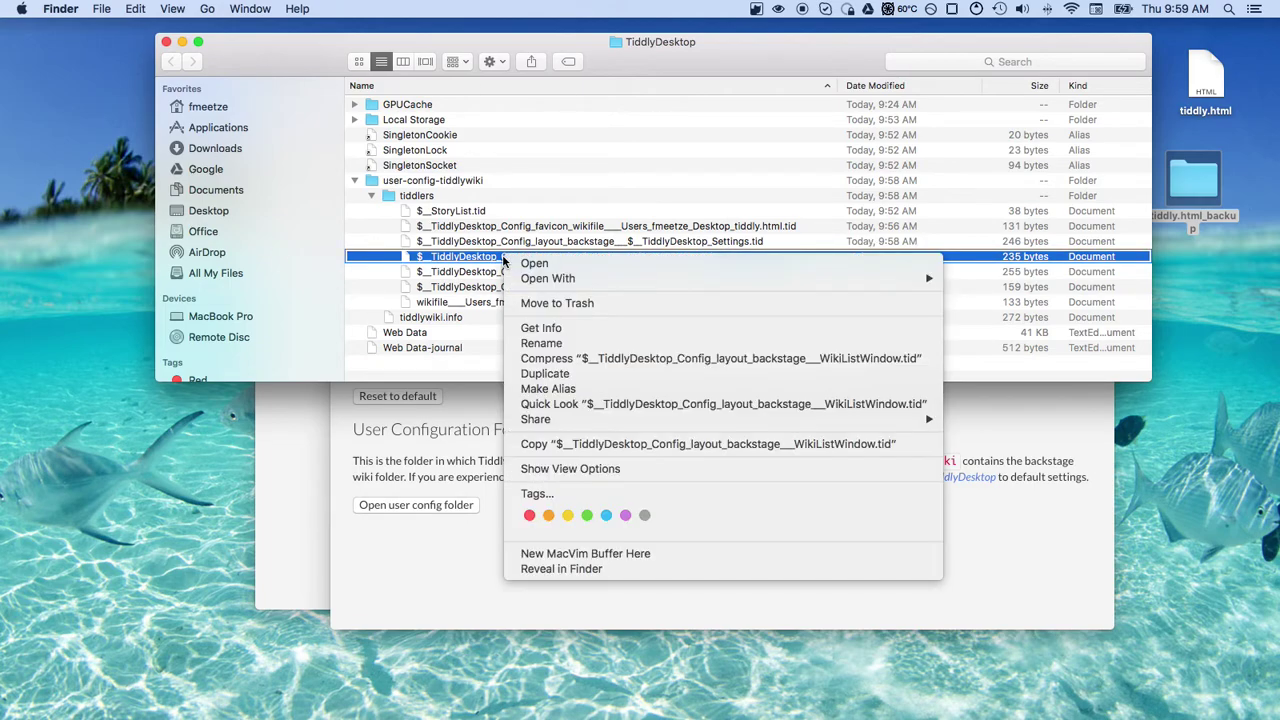
pyautogui.click(564, 306)
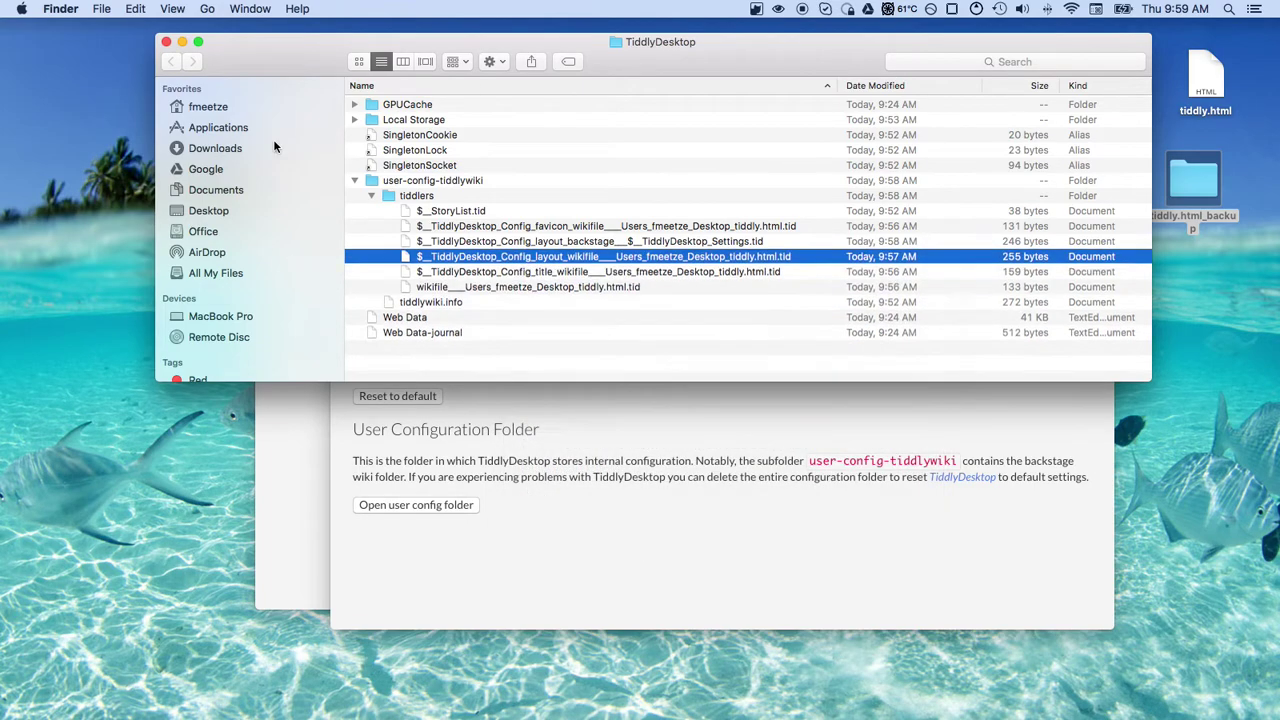
pyautogui.click(166, 42)
# Close Settings and Main, relaunch TiddlyDesktop from the Dock, and open MyTiddler from the list
pyautogui.click(340, 79)
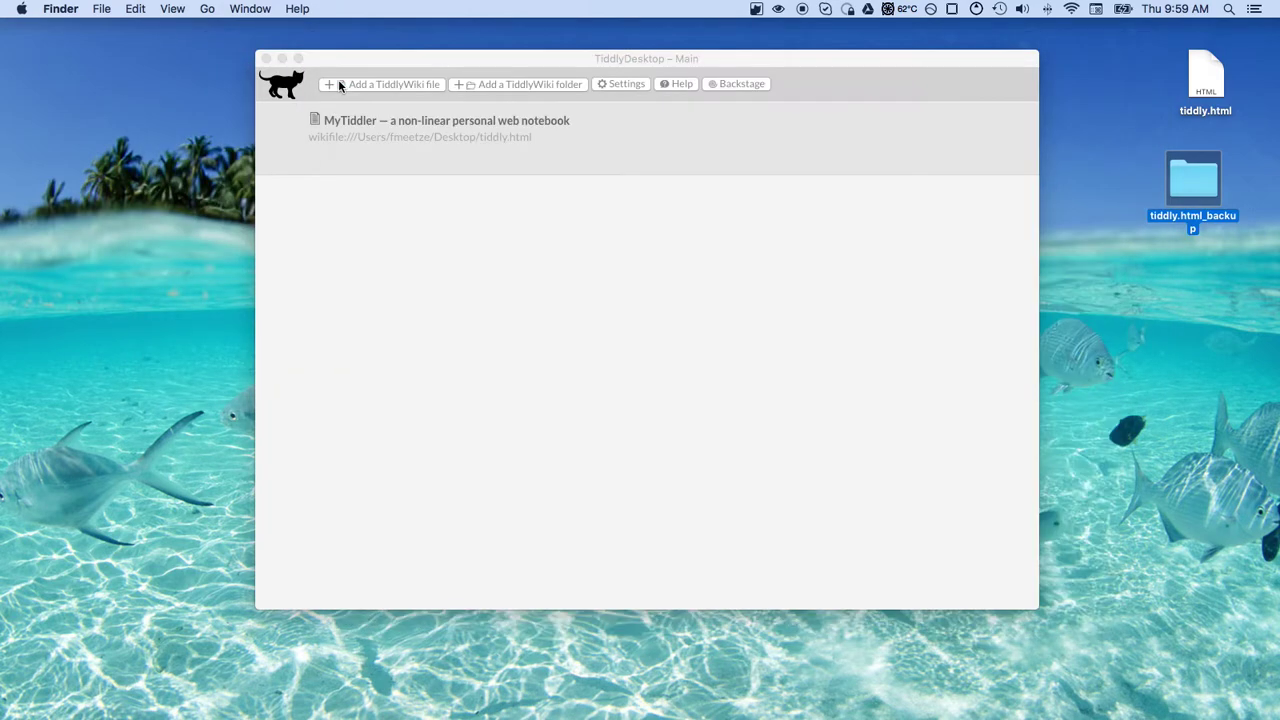
pyautogui.click(265, 58)
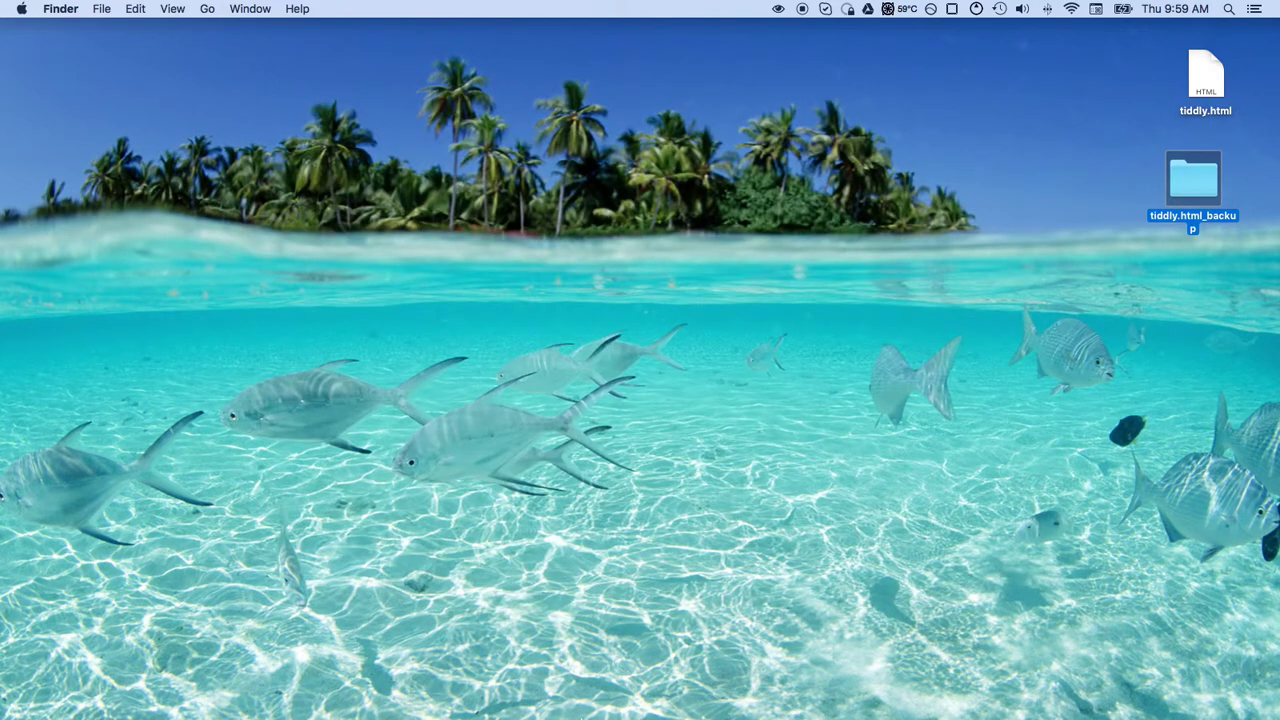
pyautogui.moveTo(628, 694)
pyautogui.click(524, 694)
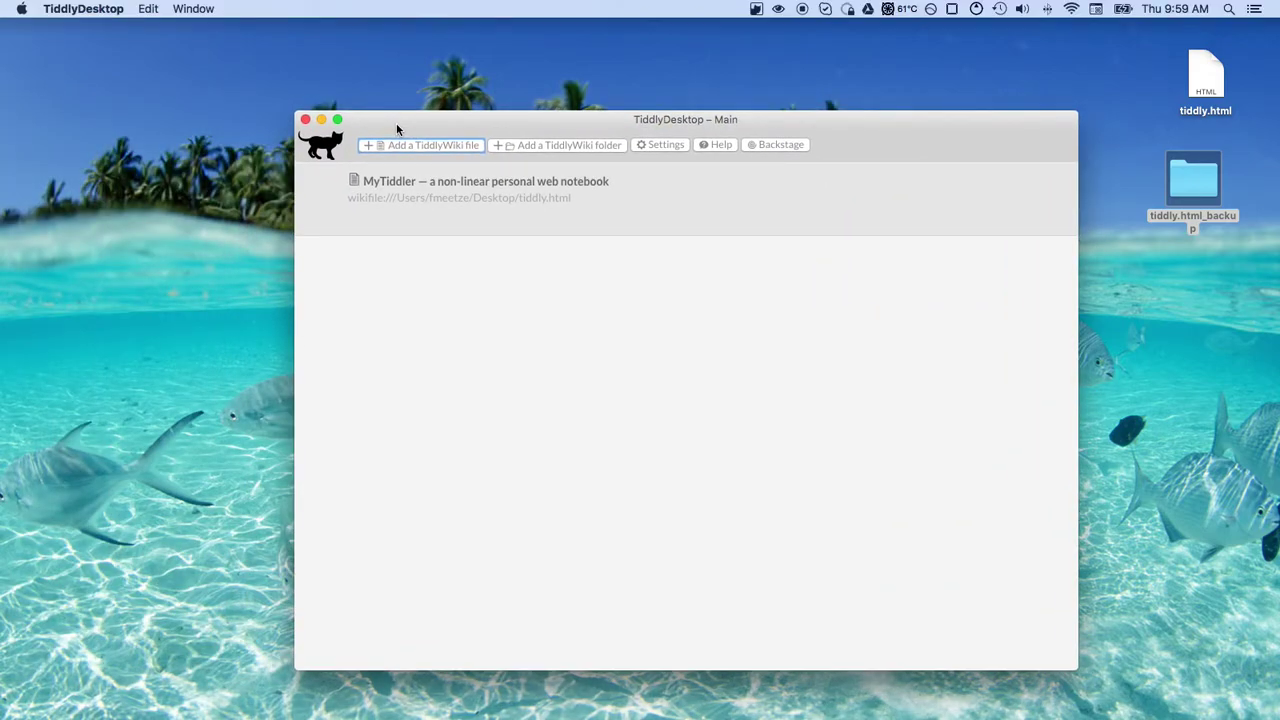
pyautogui.moveTo(396, 123); pyautogui.dragTo(341, 103)
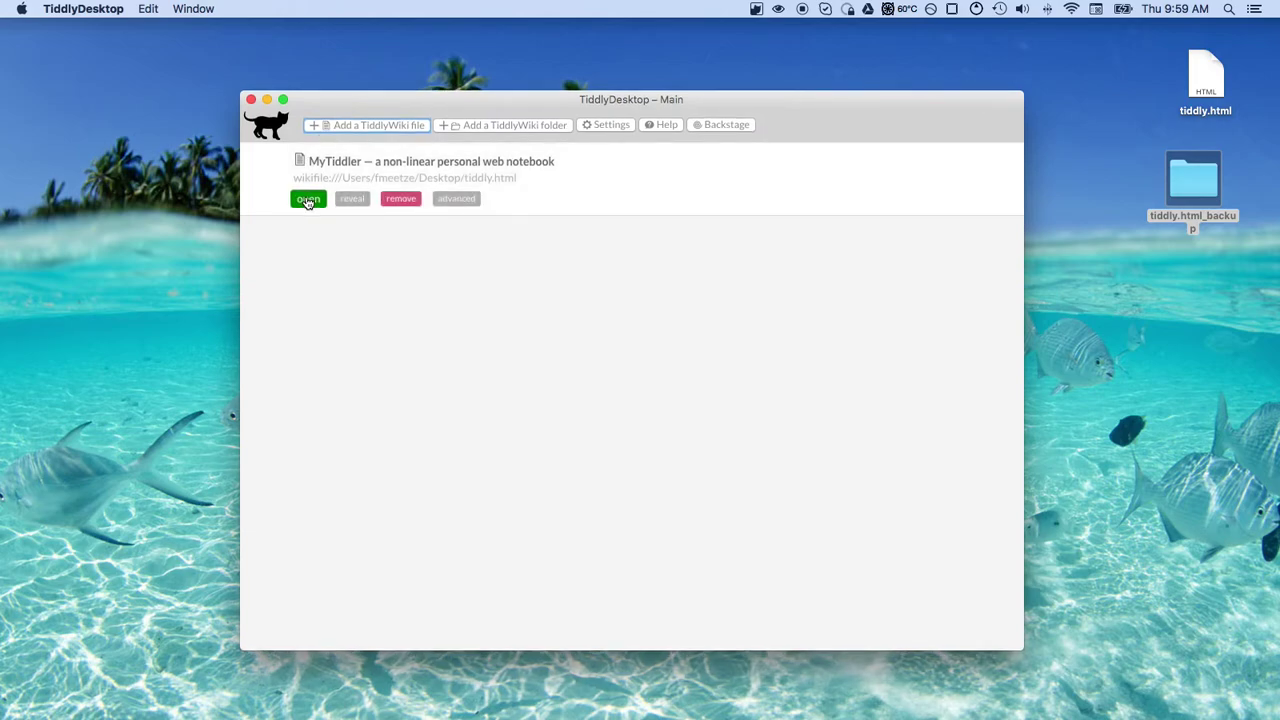
pyautogui.click(307, 199)
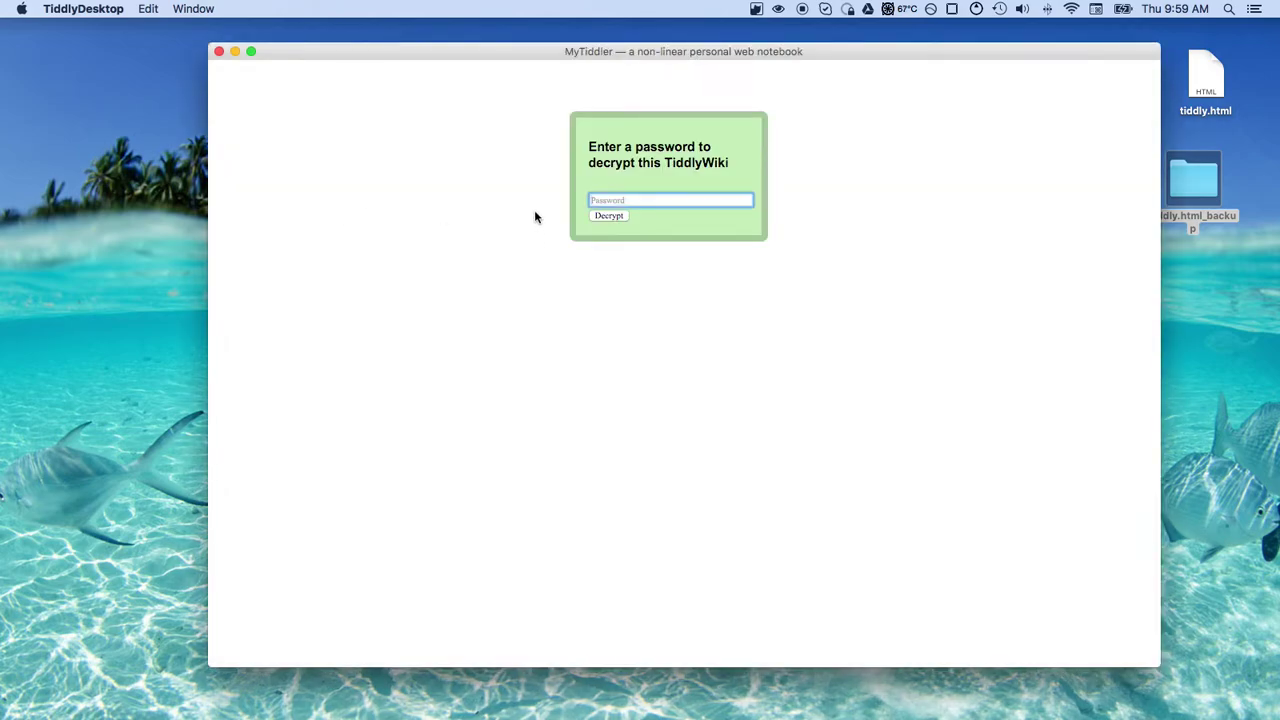
# Enter the wiki password to unlock MyTiddler and reposition its window
pyautogui.write('••••')
pyautogui.press('Return')
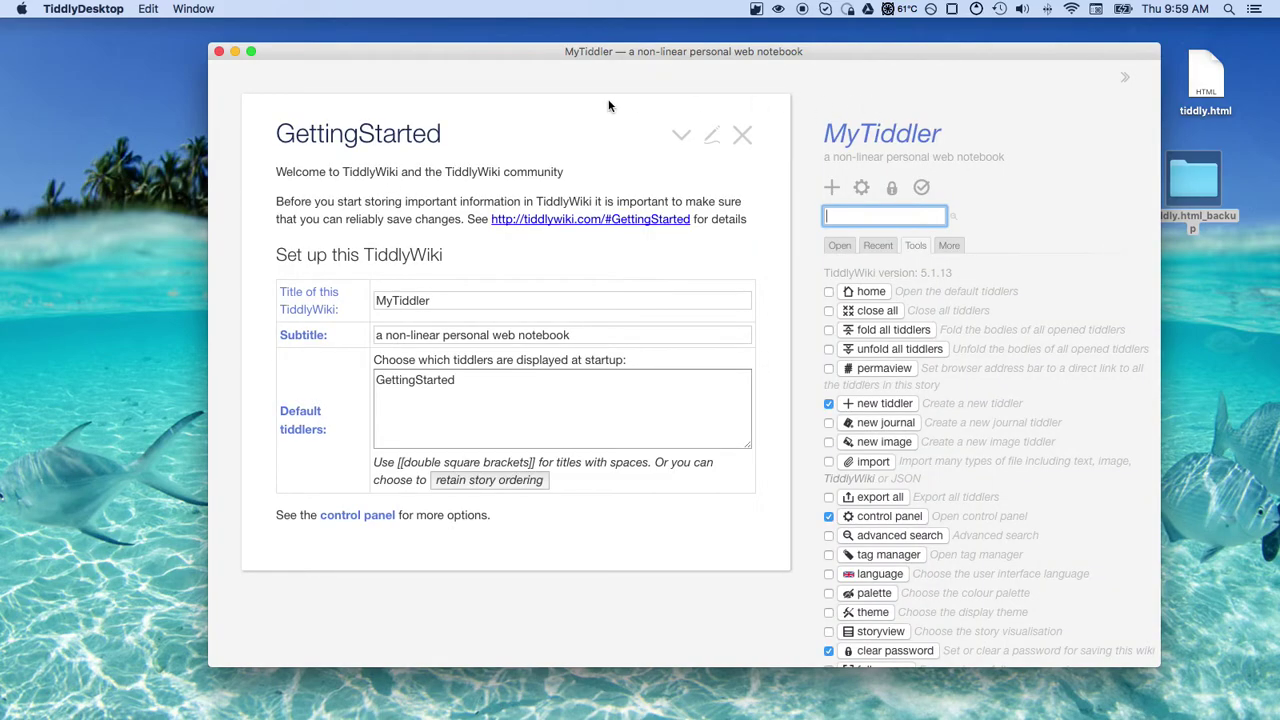
pyautogui.moveTo(831, 48); pyautogui.dragTo(749, 39)
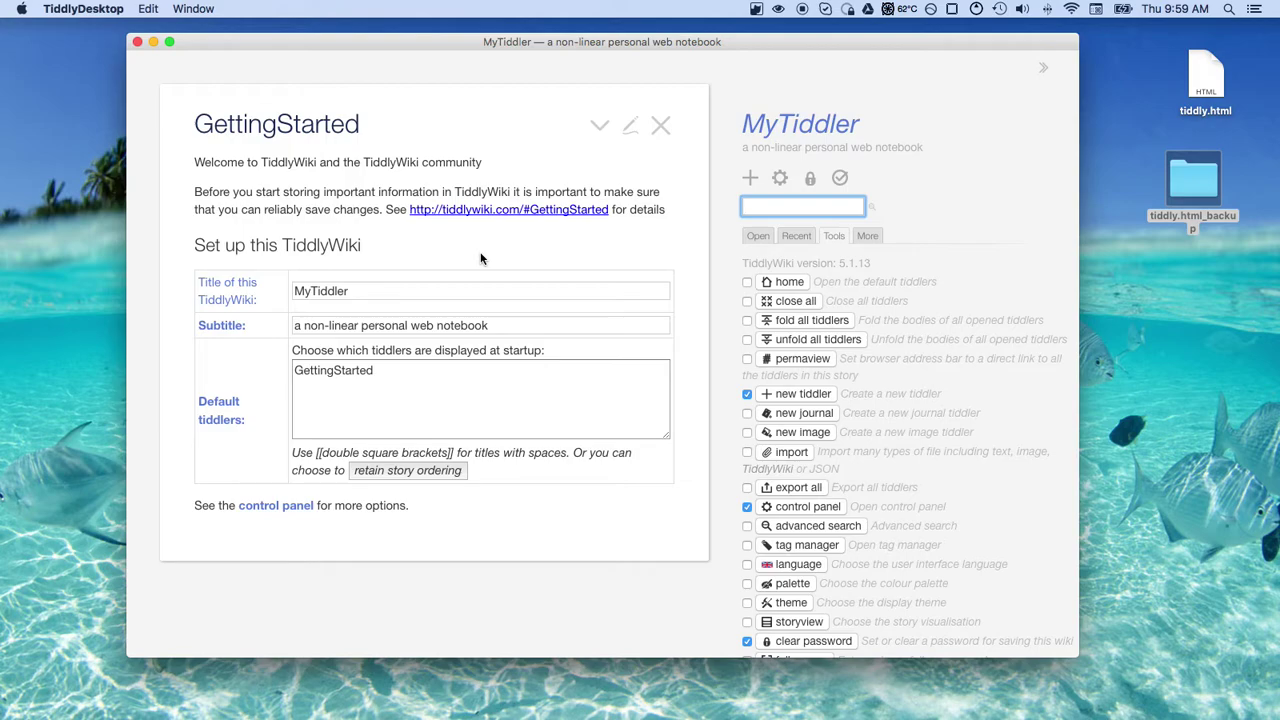
# Open the control panel, then close ControlPanel and GettingStarted to empty the story river
pyautogui.click(803, 236)
pyautogui.click(748, 237)
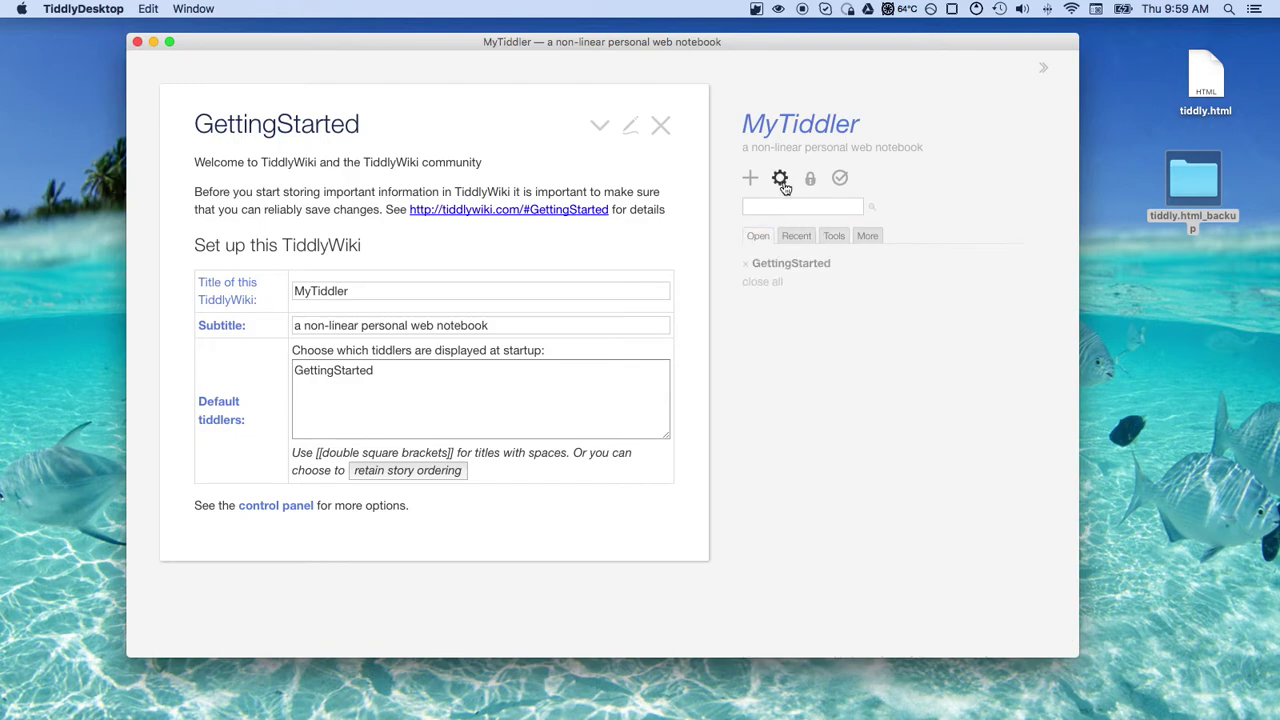
pyautogui.click(781, 178)
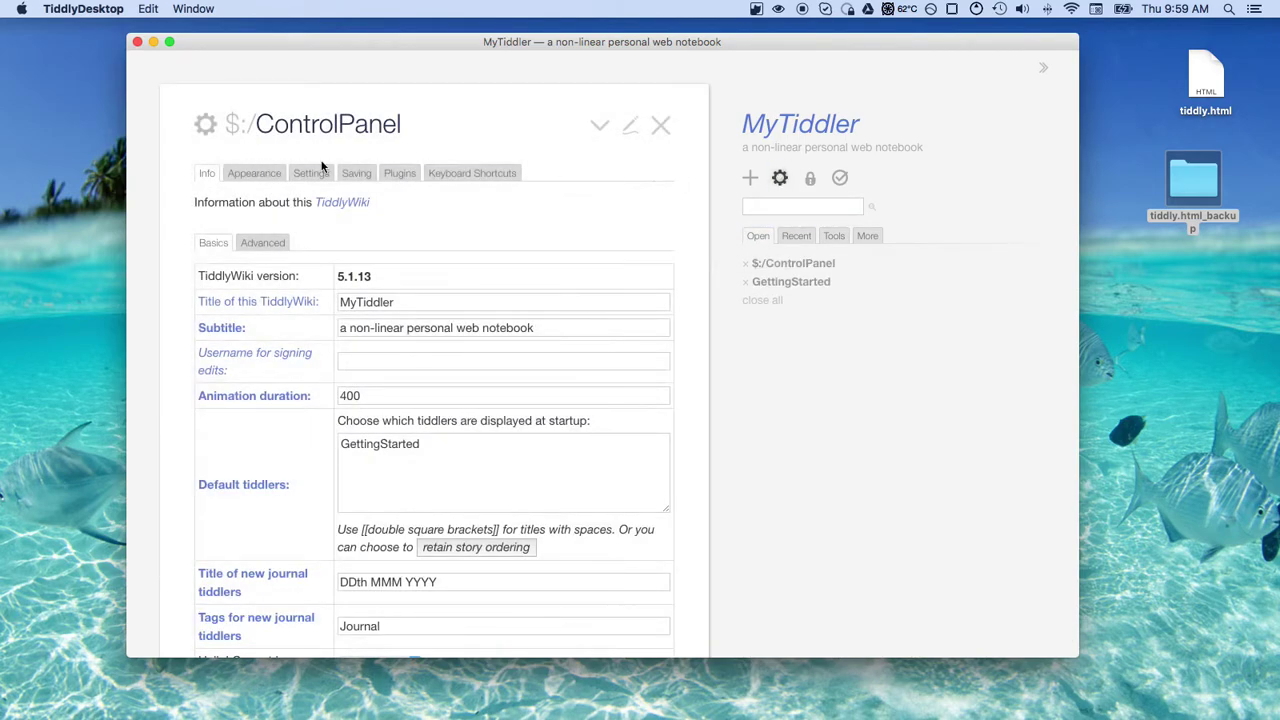
pyautogui.click(661, 127)
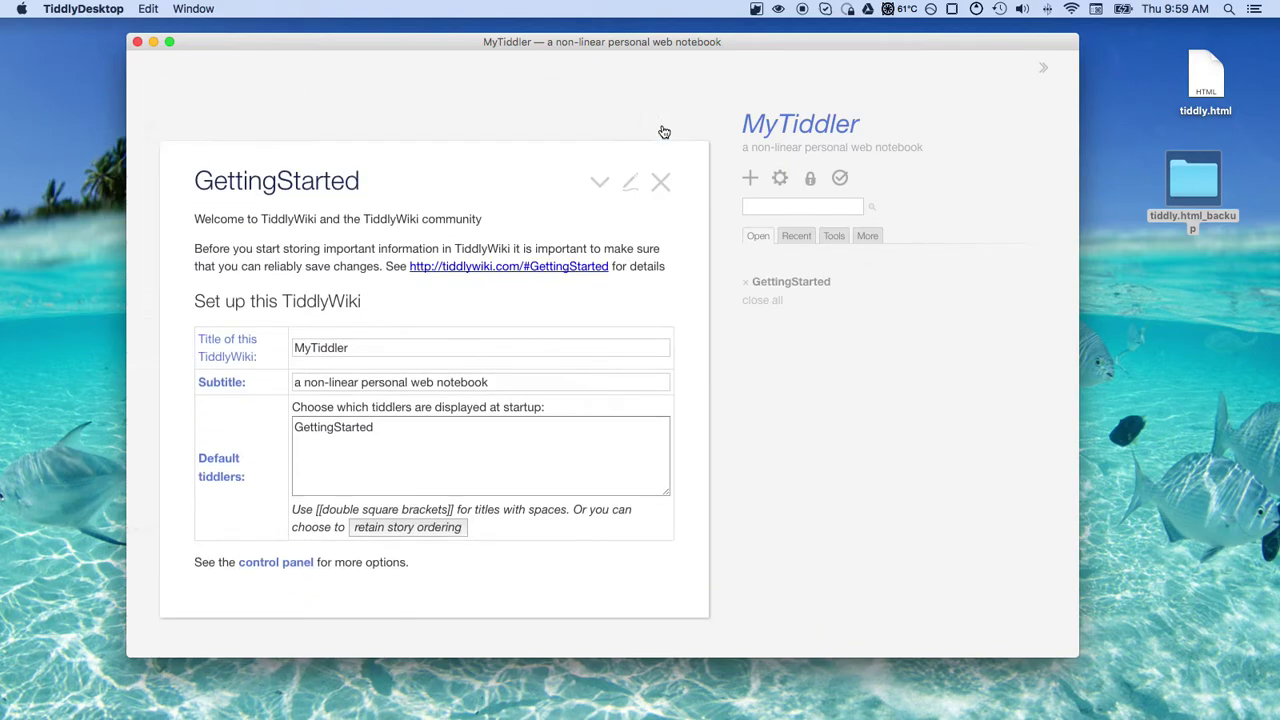
pyautogui.click(661, 127)
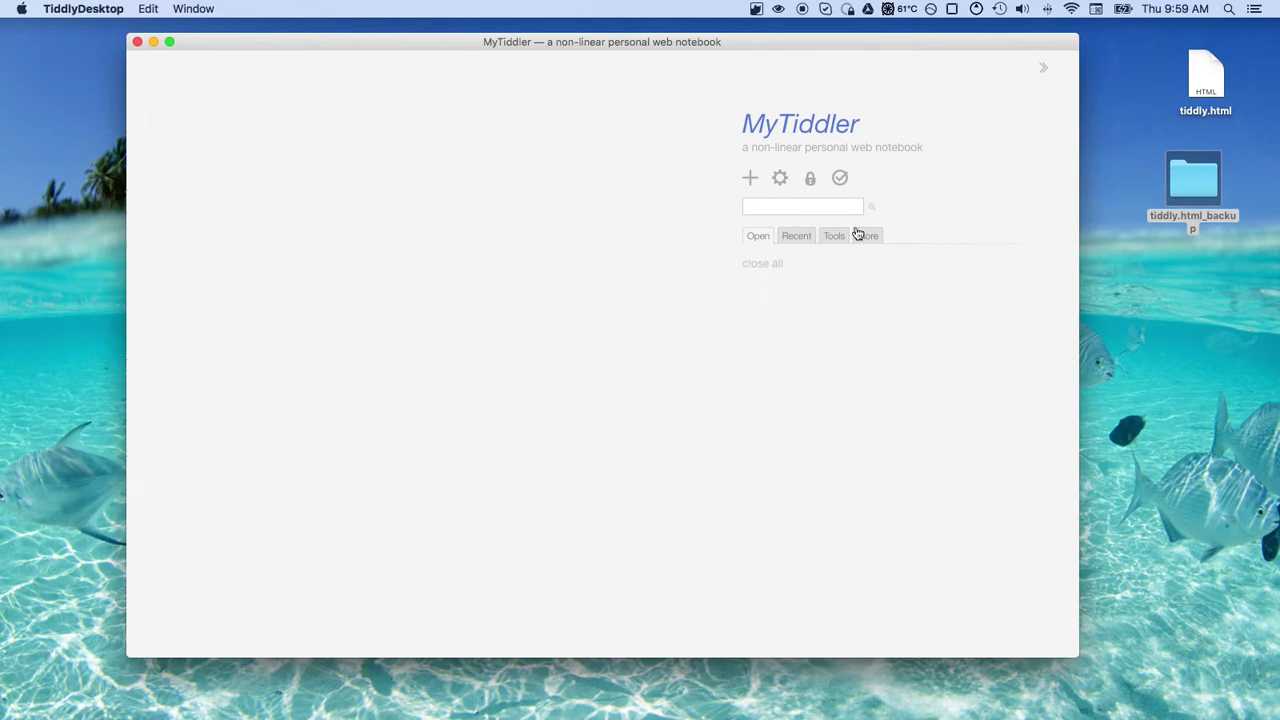
pyautogui.click(800, 240)
pyautogui.click(762, 242)
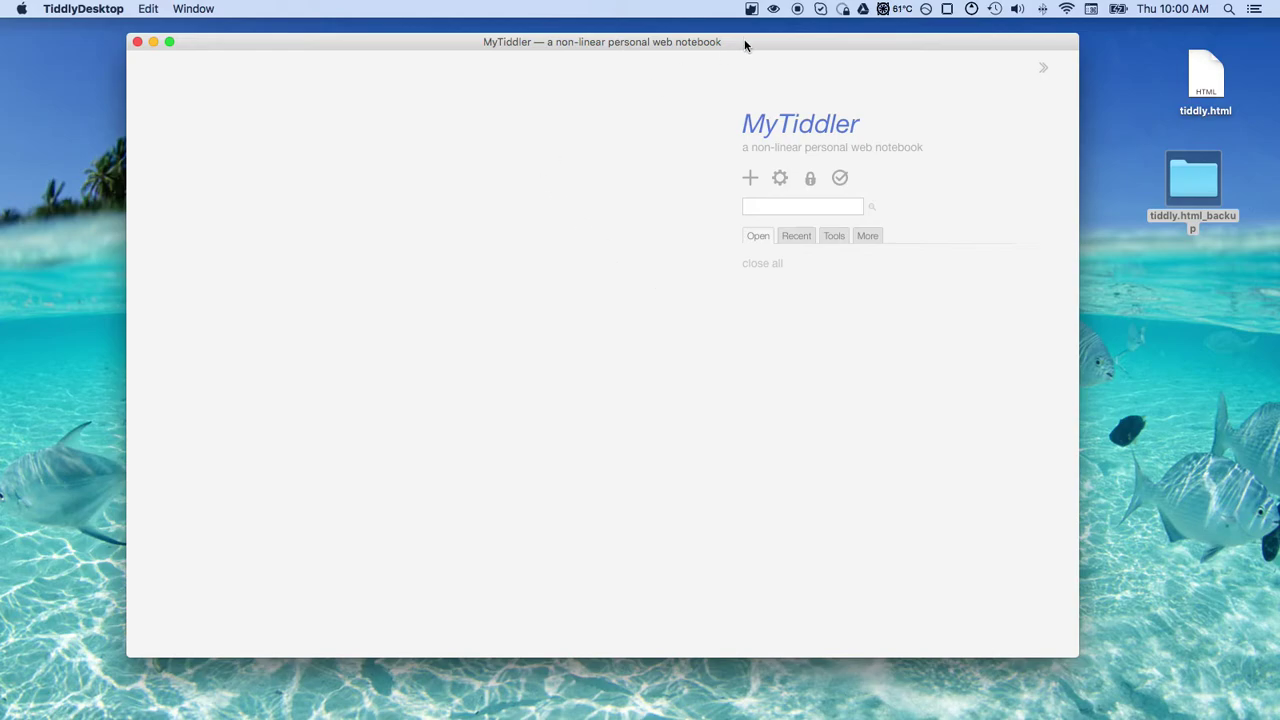
pyautogui.moveTo(749, 40)
pyautogui.mouseDown()
pyautogui.moveTo(803, 248)
pyautogui.moveTo(749, 34)
pyautogui.moveTo(736, 42)
pyautogui.mouseUp()
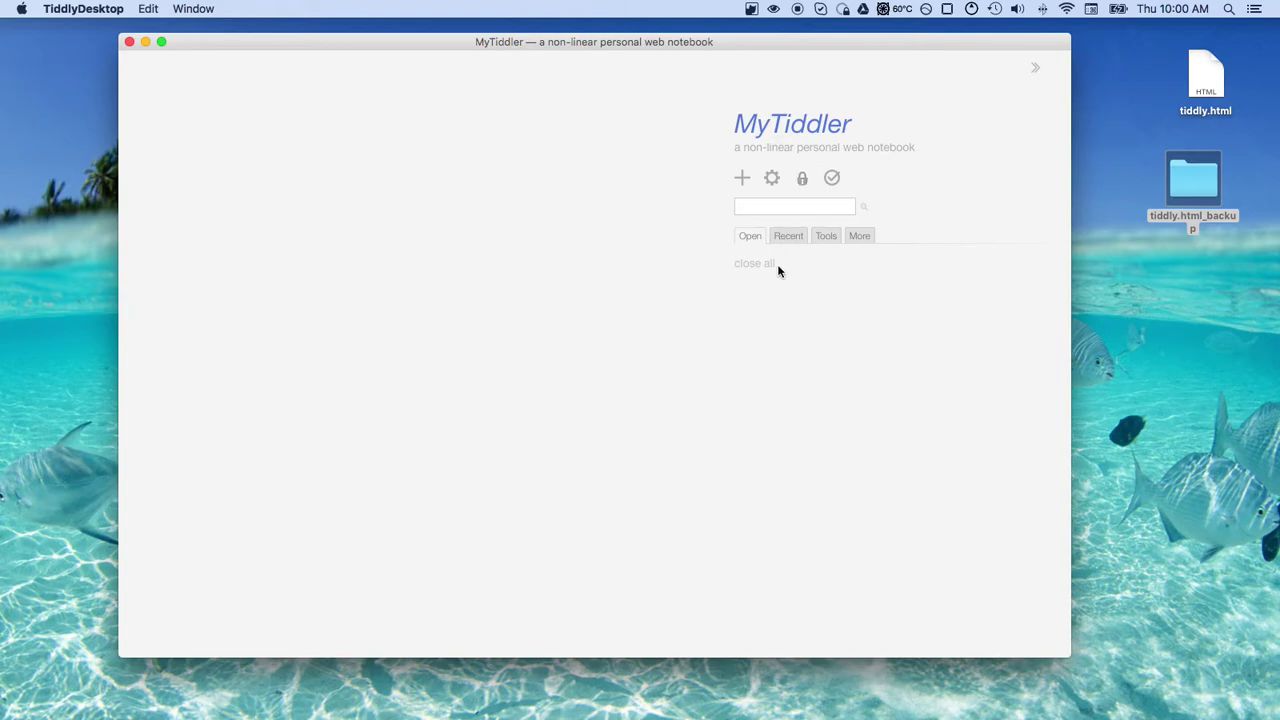
pyautogui.moveTo(680, 705)
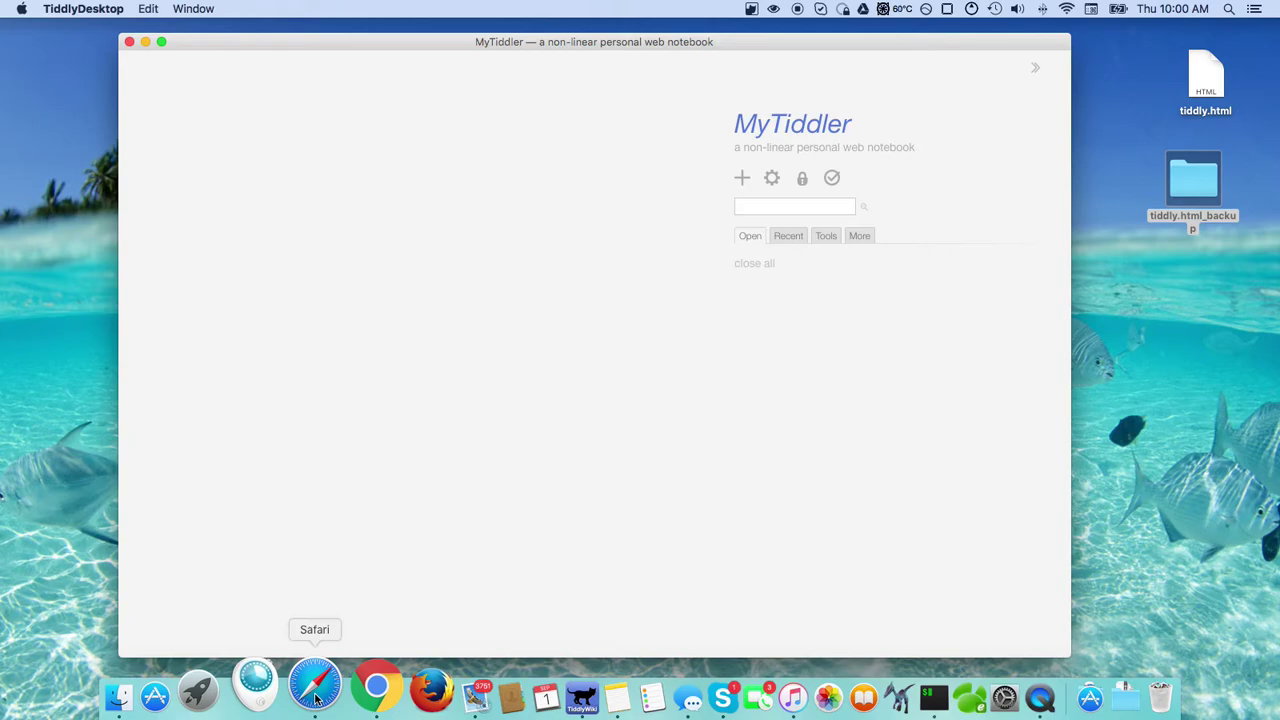
pyautogui.click(315, 690)
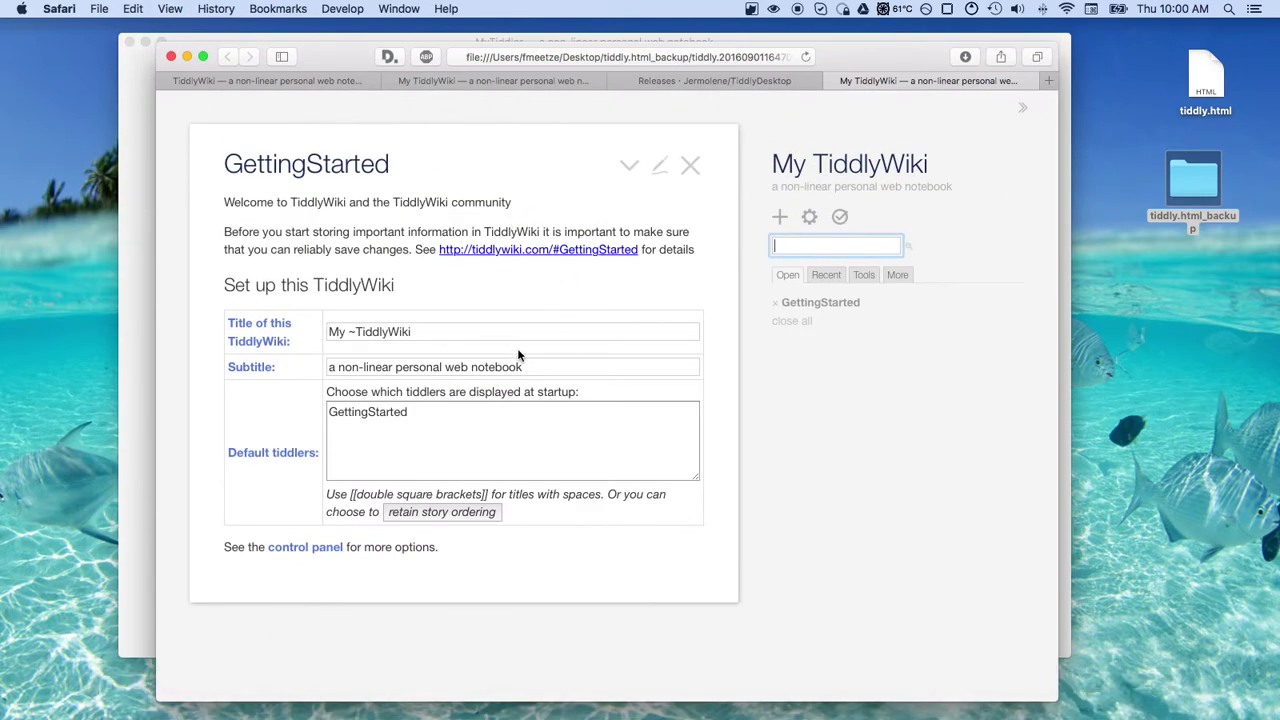
pyautogui.click(886, 36)
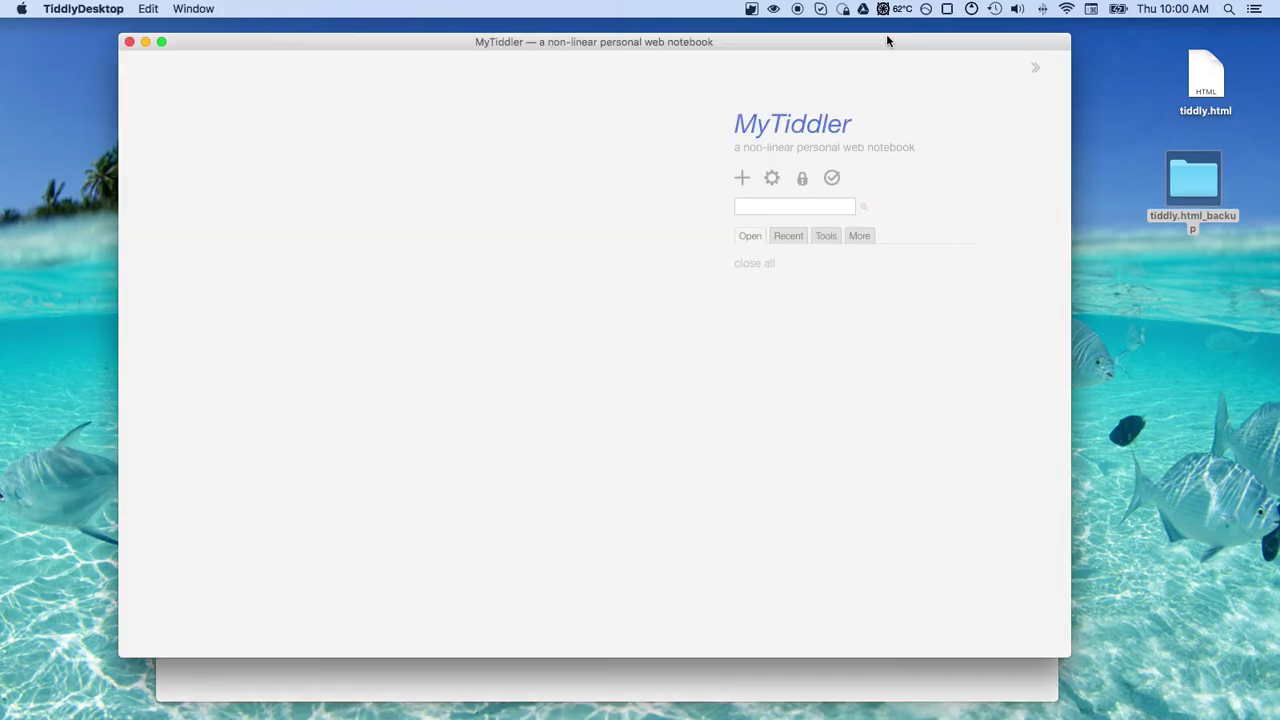
# Try a search for 'd', then browse the sidebar's Recent, Open and Tools lists
pyautogui.click(755, 206)
pyautogui.write('d')
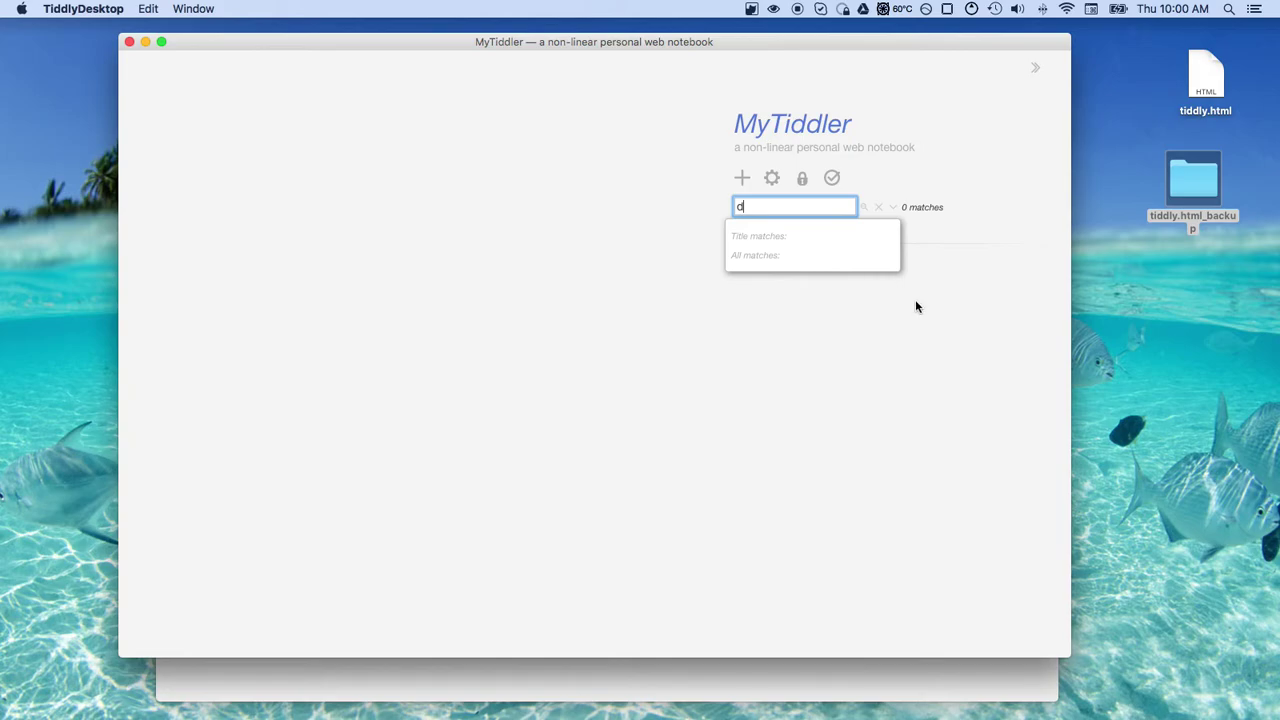
pyautogui.click(905, 306)
pyautogui.click(787, 237)
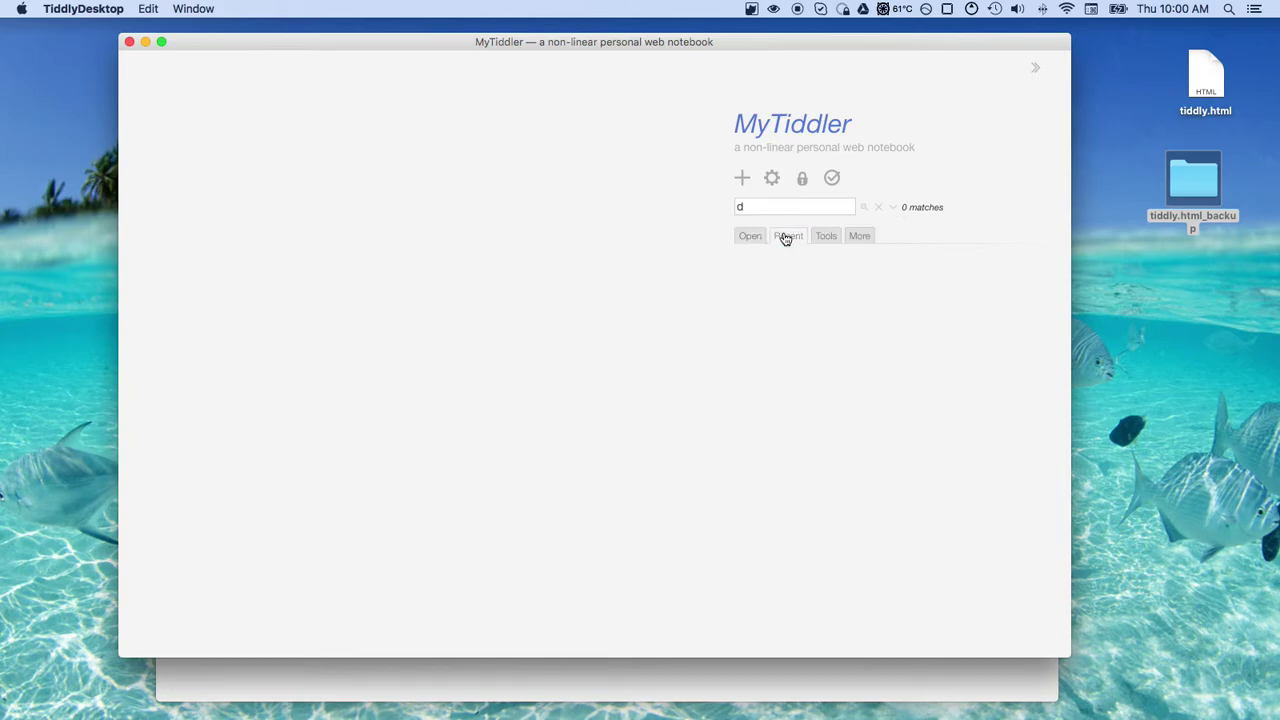
pyautogui.click(752, 237)
pyautogui.click(827, 238)
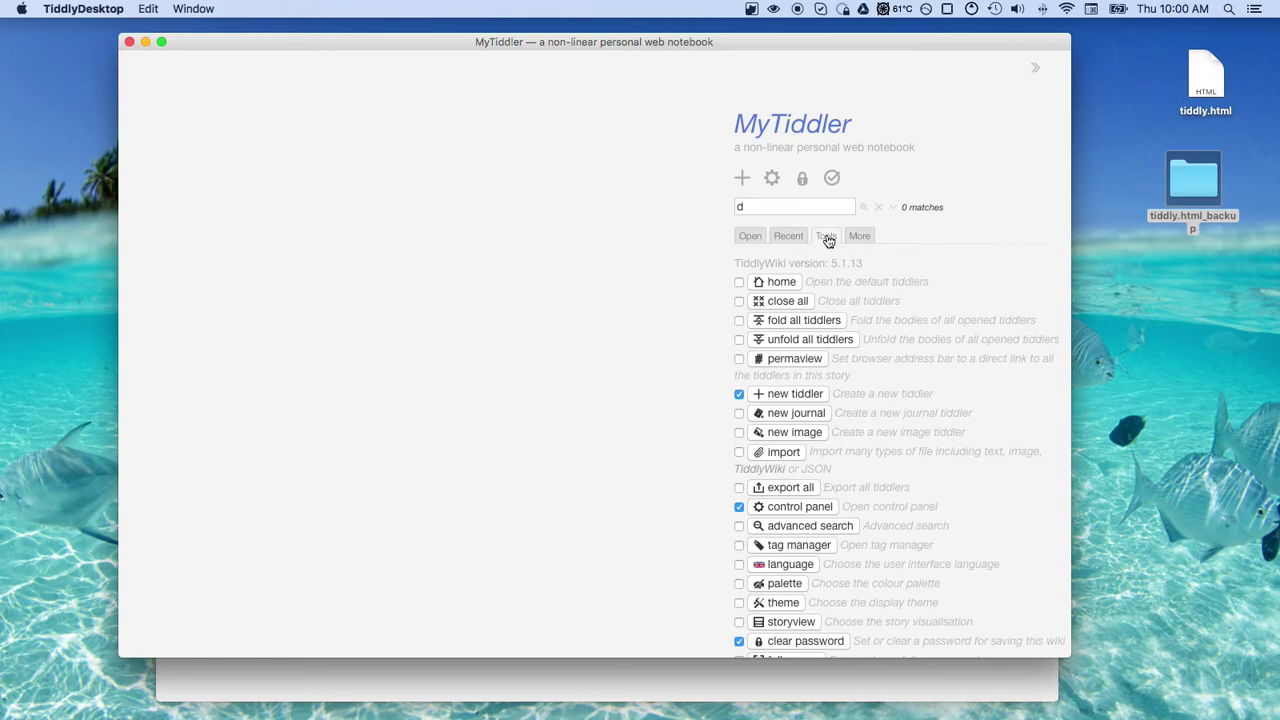
pyautogui.click(748, 236)
# Create a new tiddler with the text 'created' and save it
pyautogui.click(743, 180)
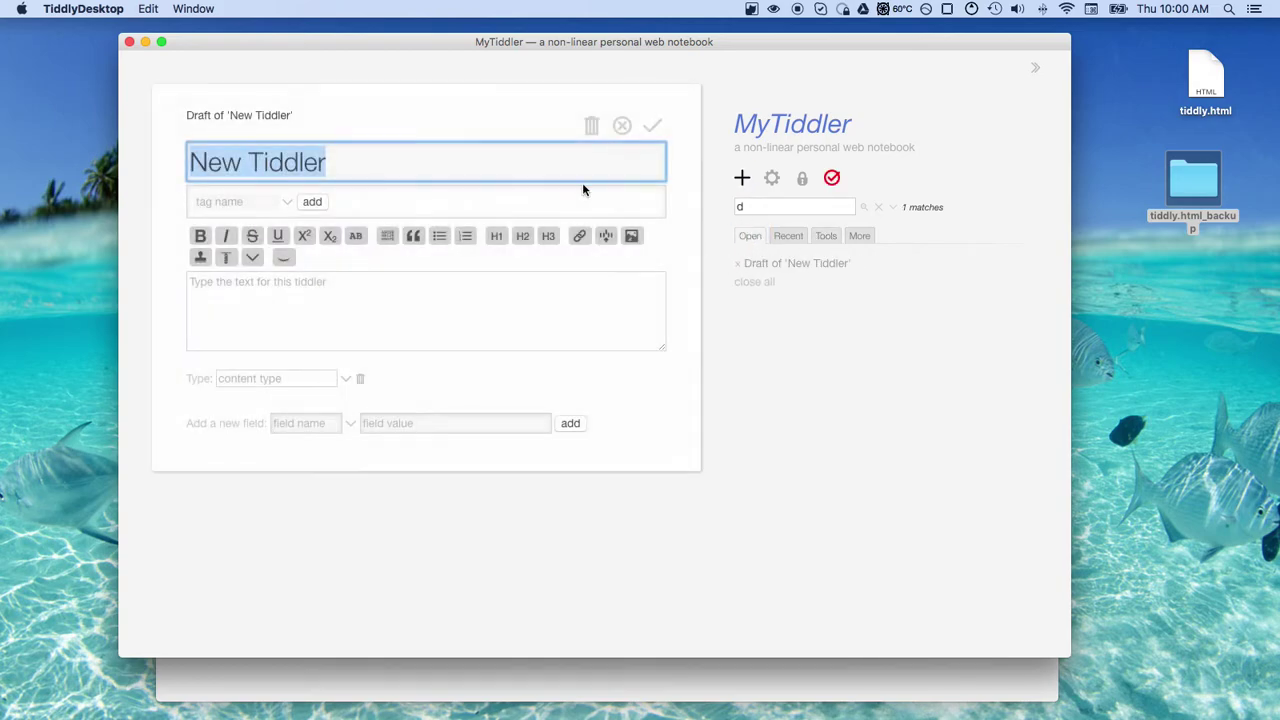
pyautogui.click(323, 312)
pyautogui.write('created')
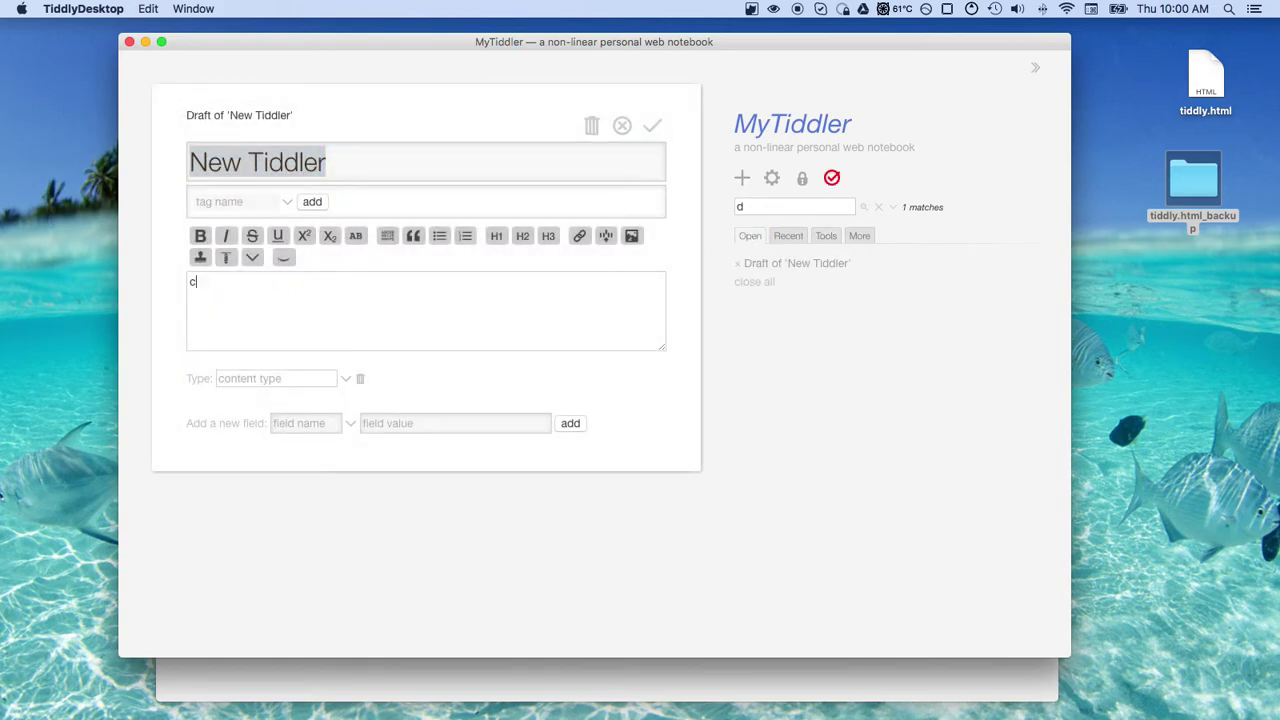
pyautogui.click(654, 128)
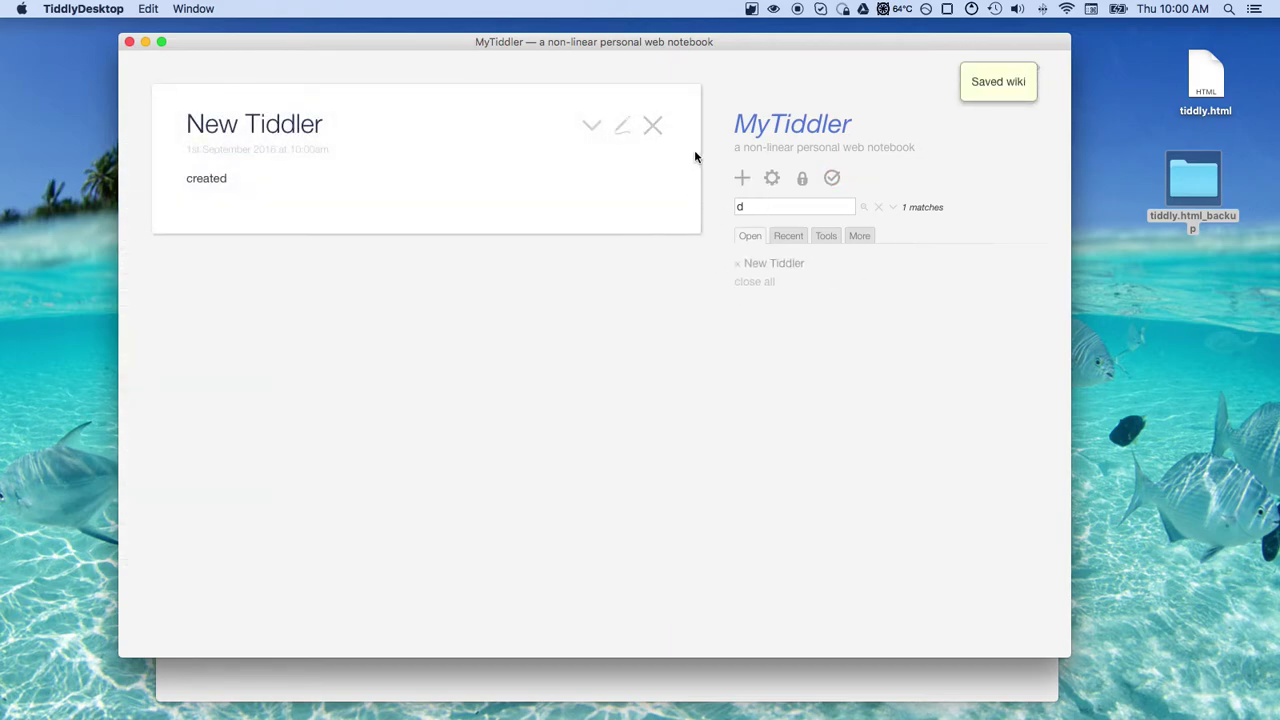
# Close New Tiddler, search for 'created', and open New Tiddler from the results
pyautogui.click(652, 125)
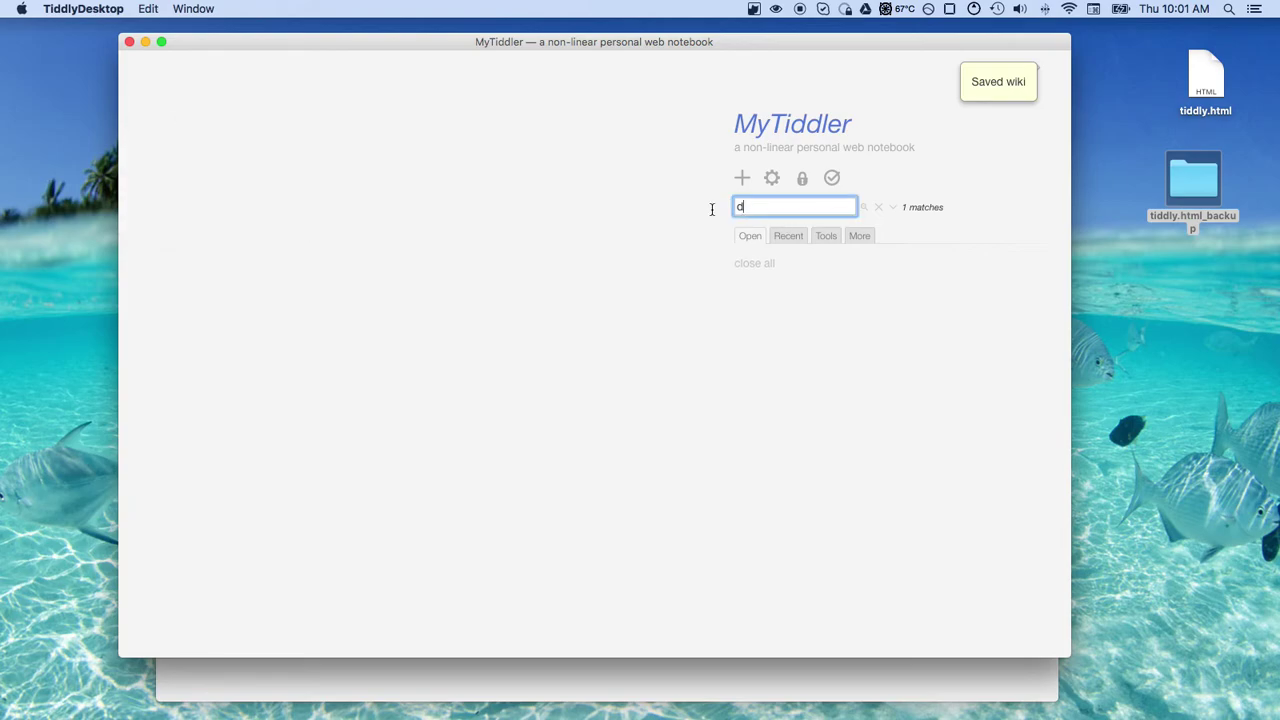
pyautogui.write('reated')
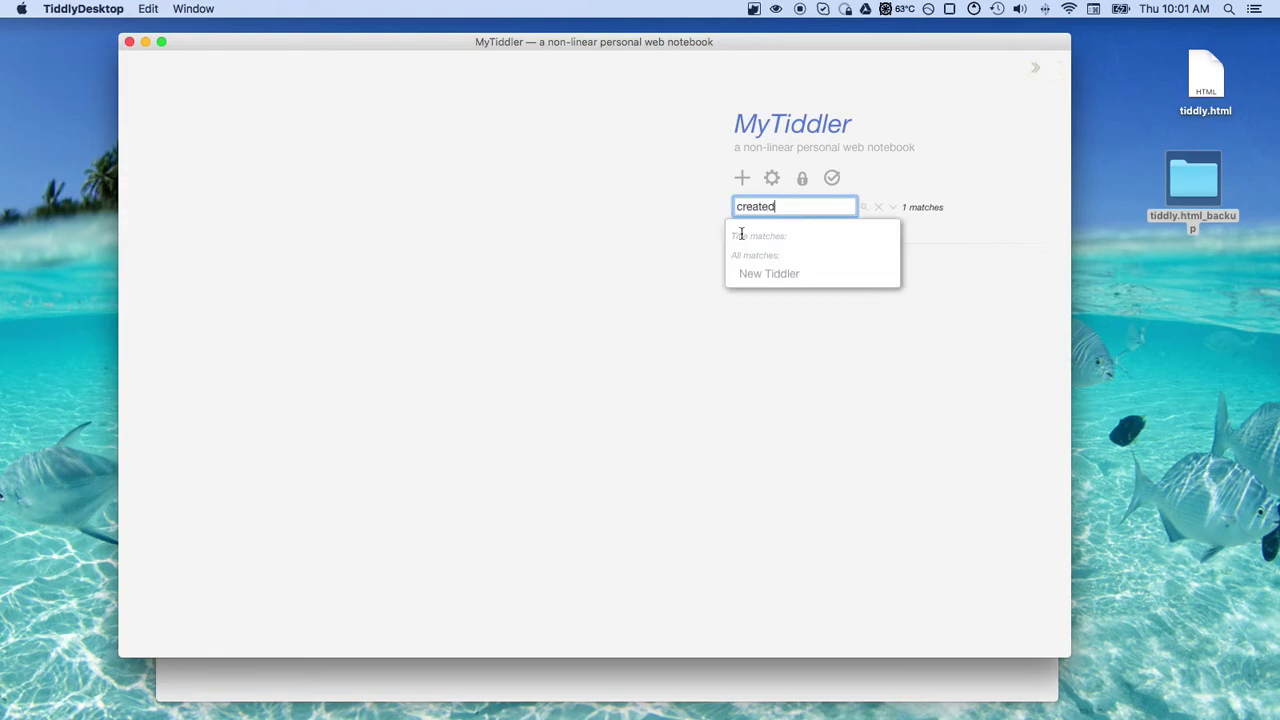
pyautogui.click(827, 306)
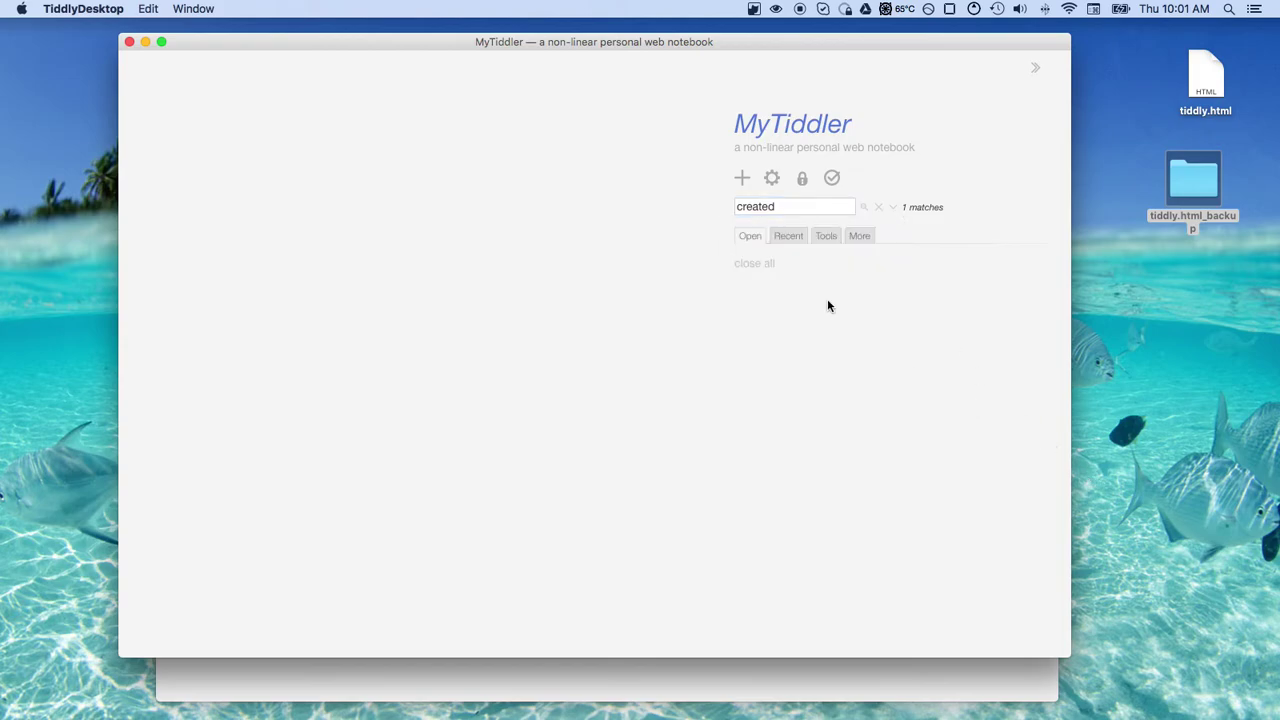
pyautogui.click(784, 205)
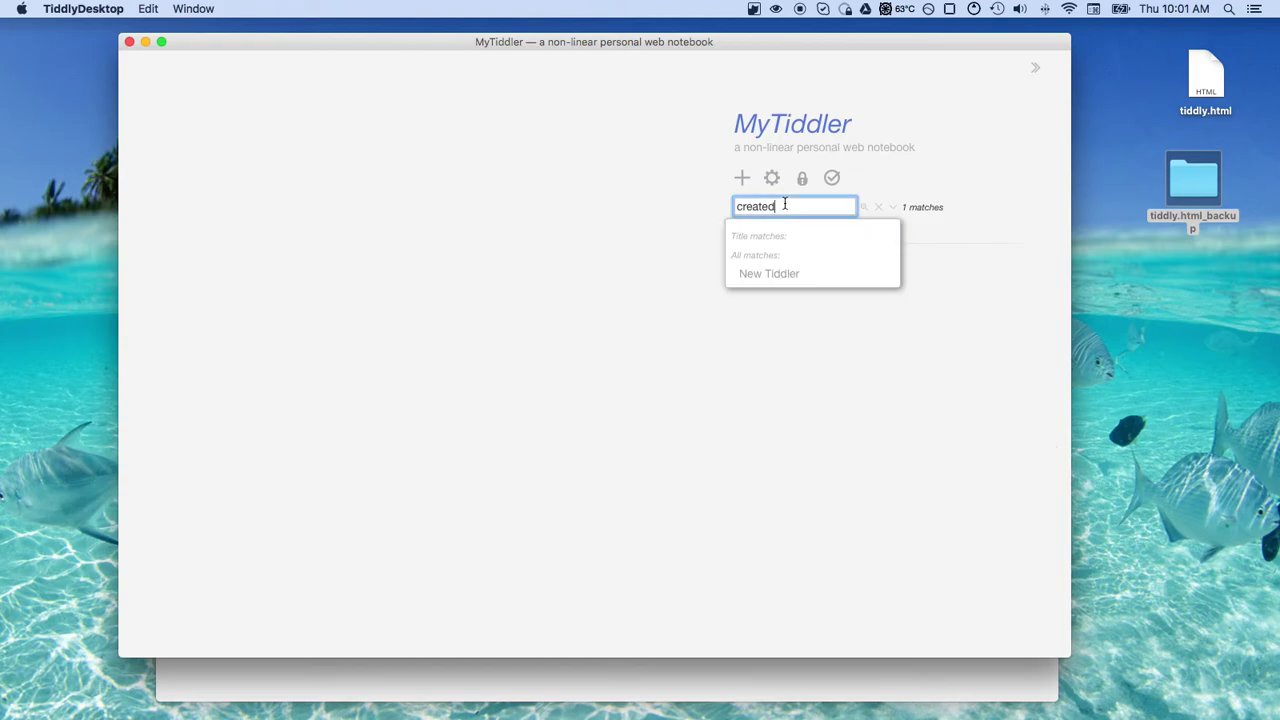
pyautogui.click(768, 274)
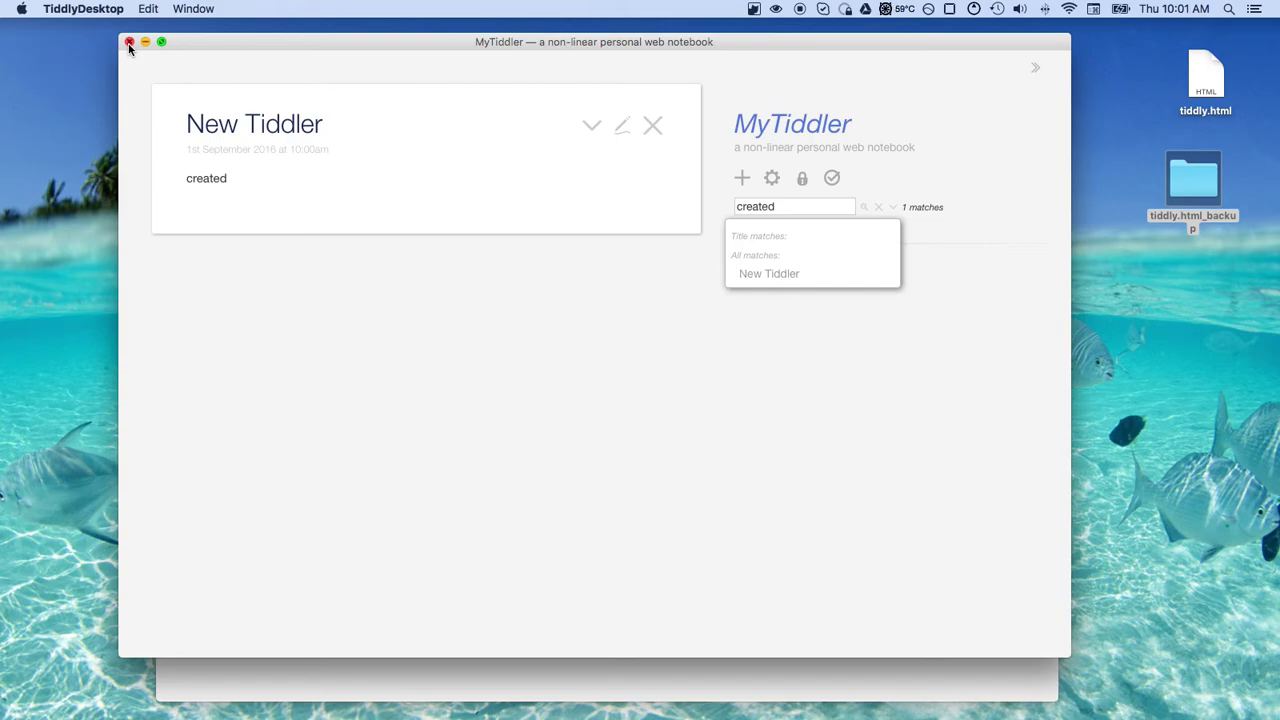
# Clear the 'created' text from the sidebar search box
pyautogui.click(776, 205)
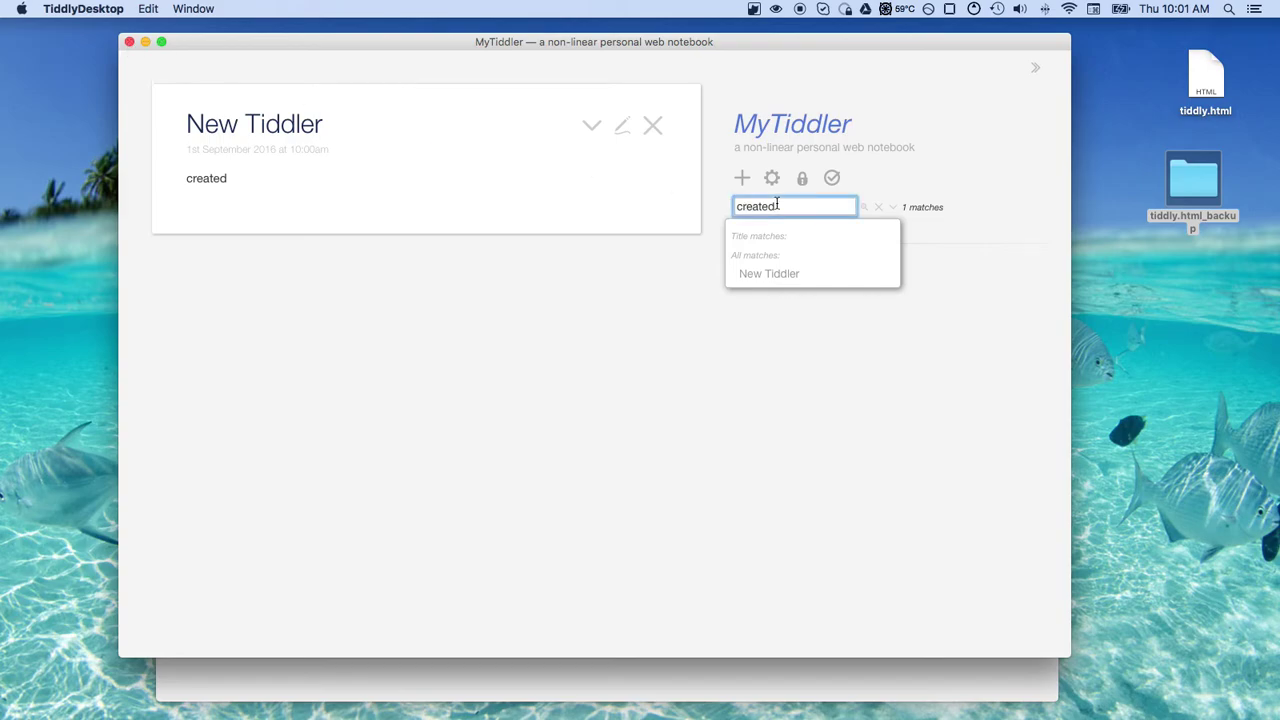
pyautogui.moveTo(776, 205); pyautogui.dragTo(654, 200)
pyautogui.press('BackSpace')
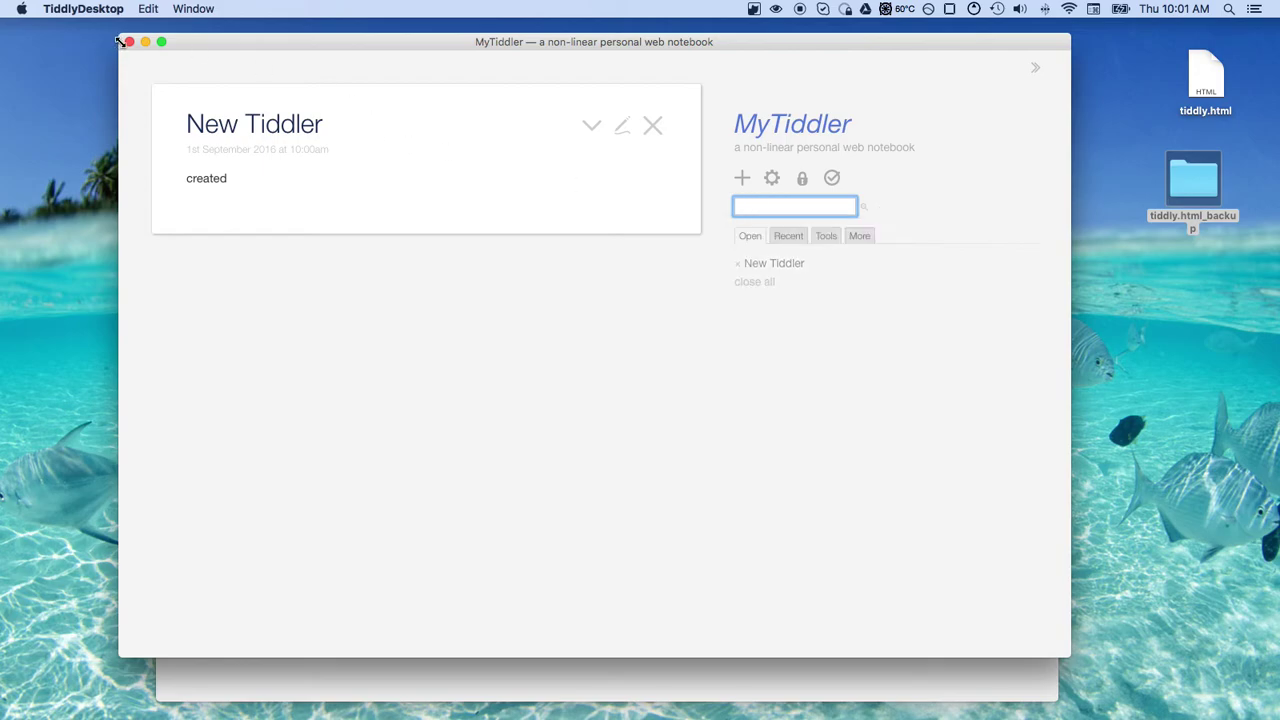
# Close the MyTiddler wiki window and the TiddlyDesktop Main window
pyautogui.click(128, 42)
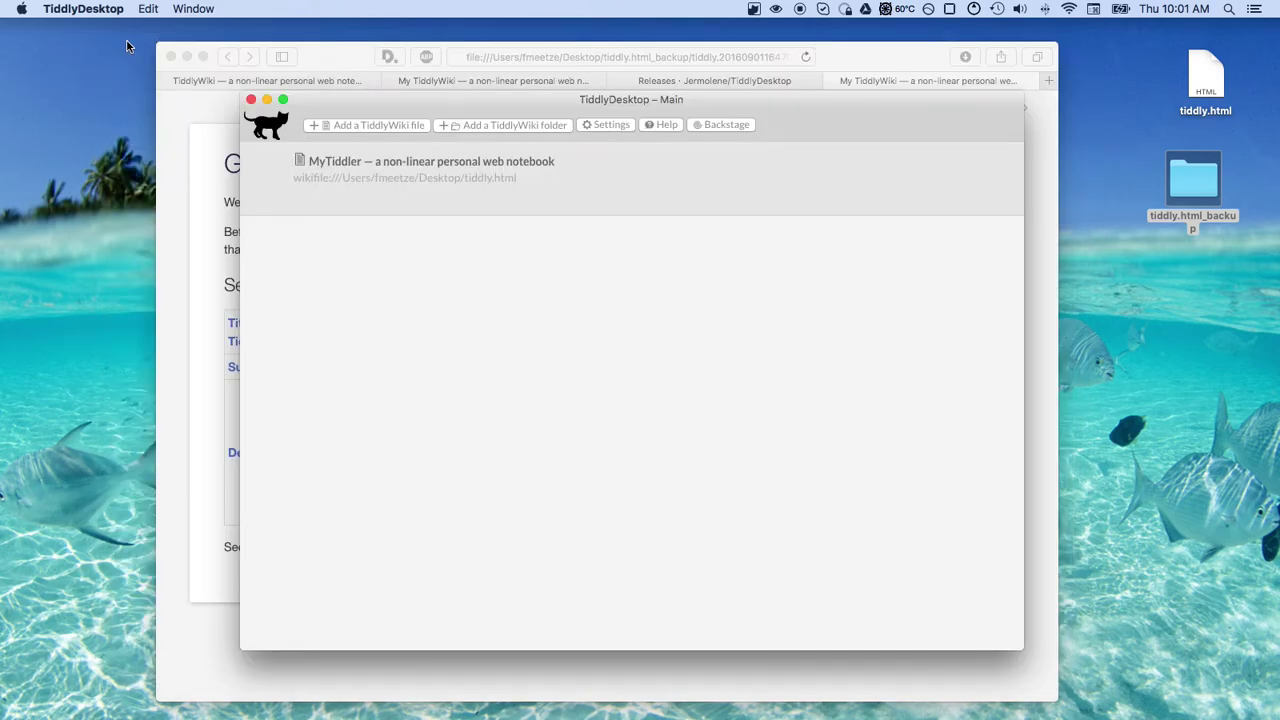
pyautogui.click(251, 99)
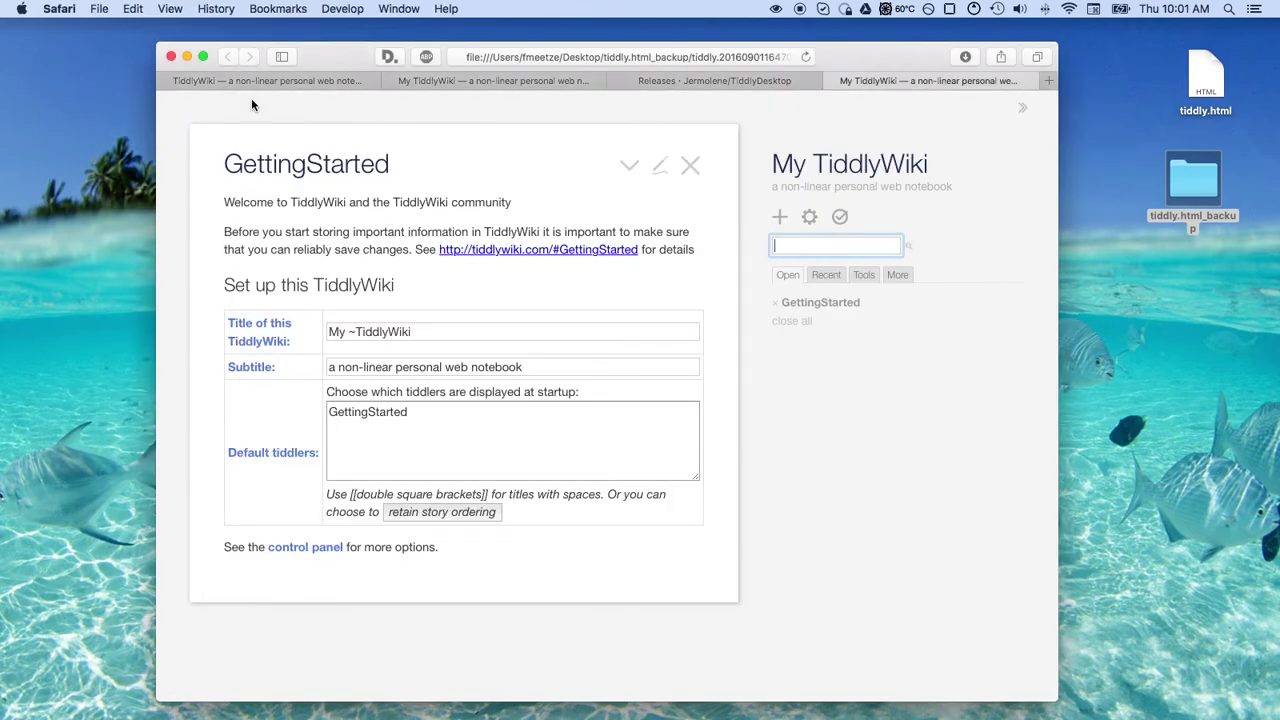